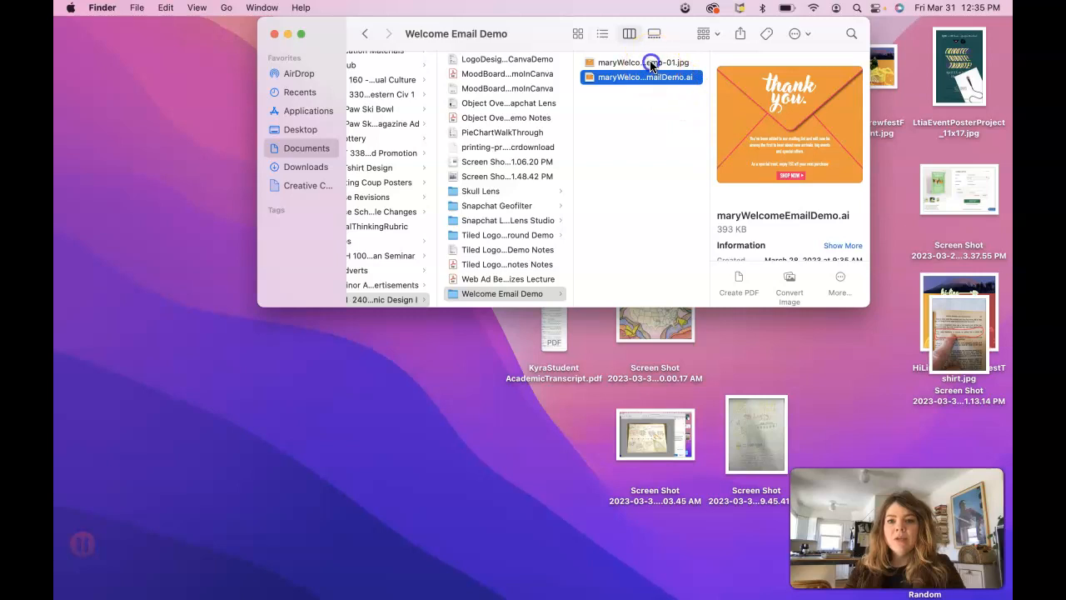
Step: Rename the thank-you JPEG in Finder to remove its '-01' suffix
drag(709, 88, 785, 91)
click(690, 64)
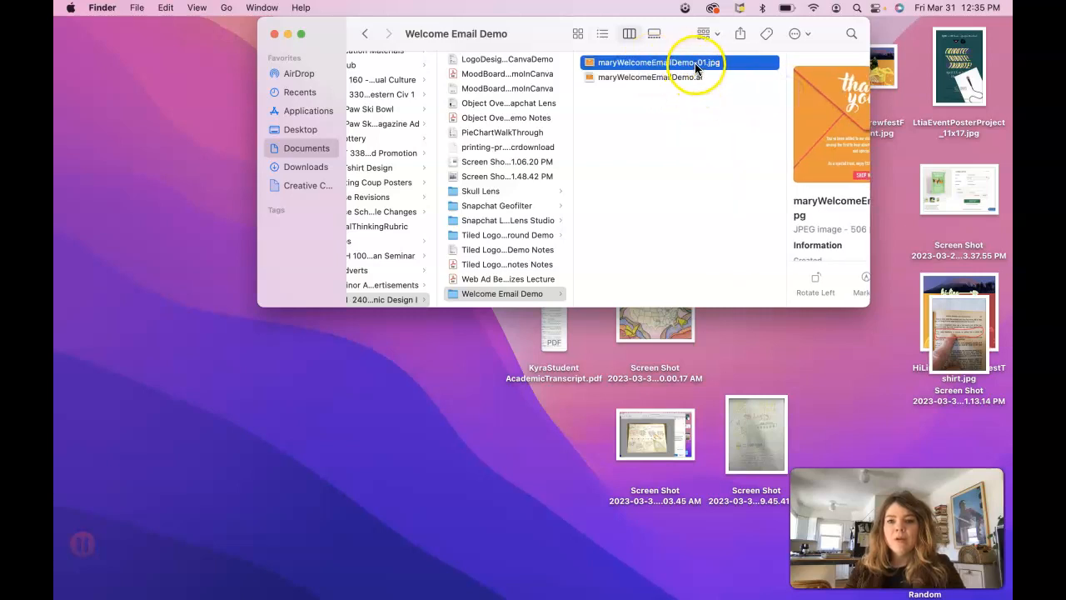
click(631, 62)
key(BackSpace)
key(BackSpace)
key(BackSpace)
click(614, 109)
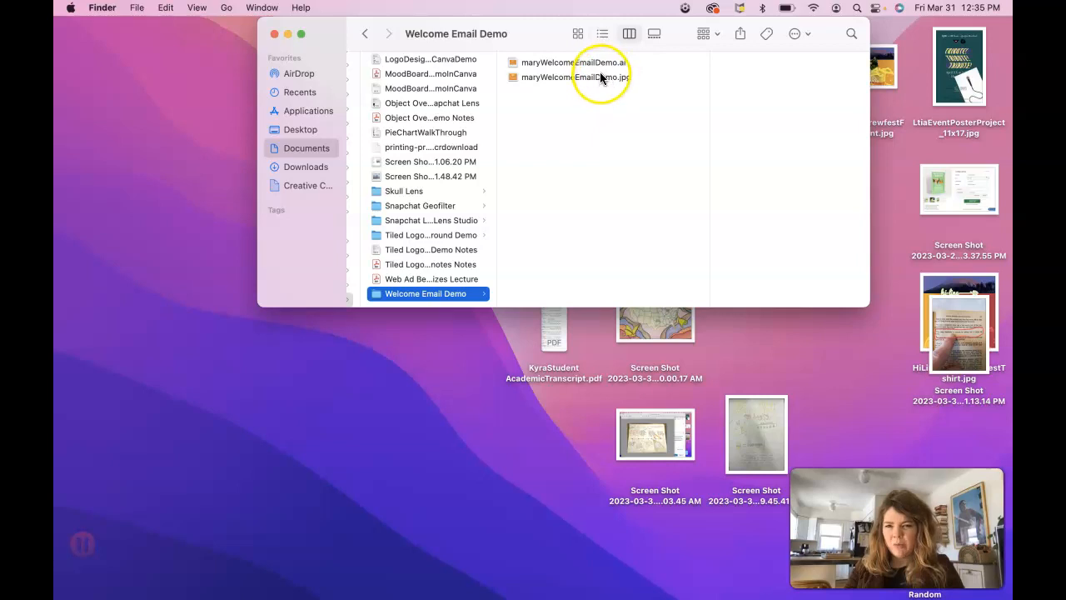
Step: Select the renamed JPEG and switch over to Google Chrome
click(600, 77)
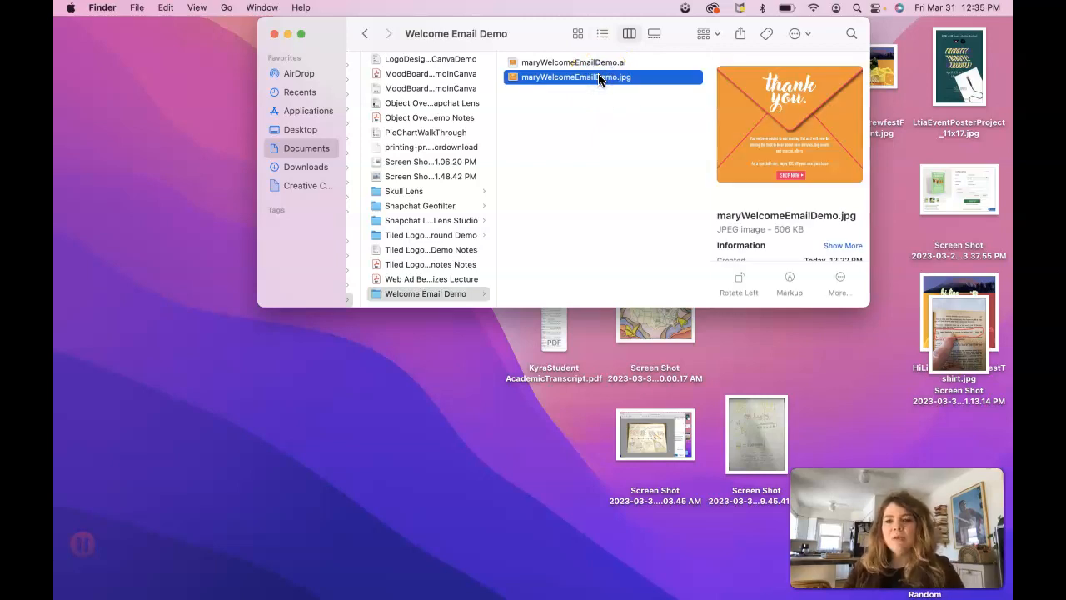
mouse_move(499, 591)
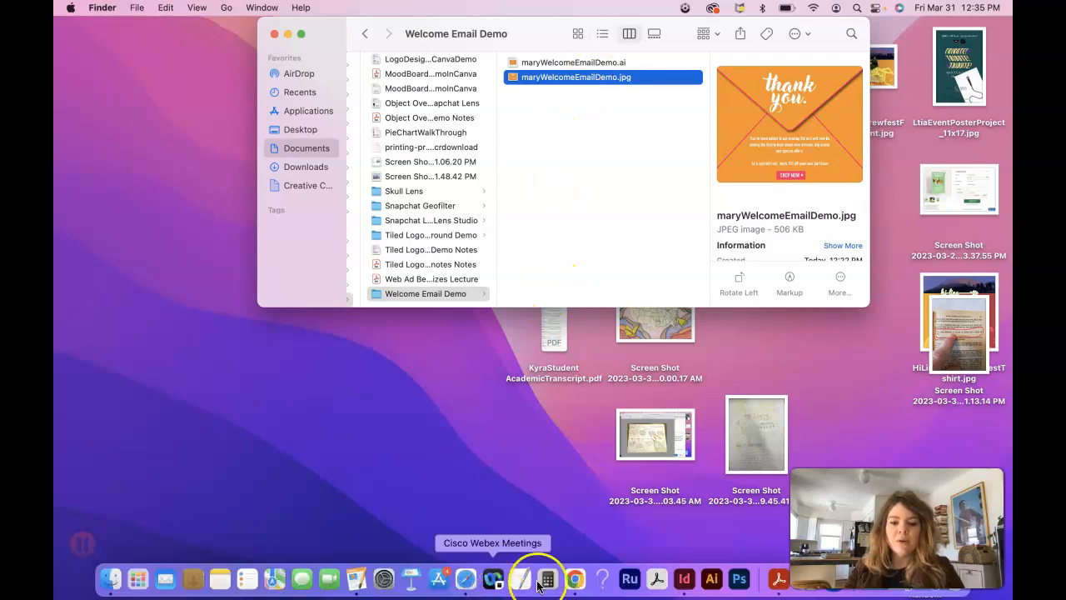
click(574, 578)
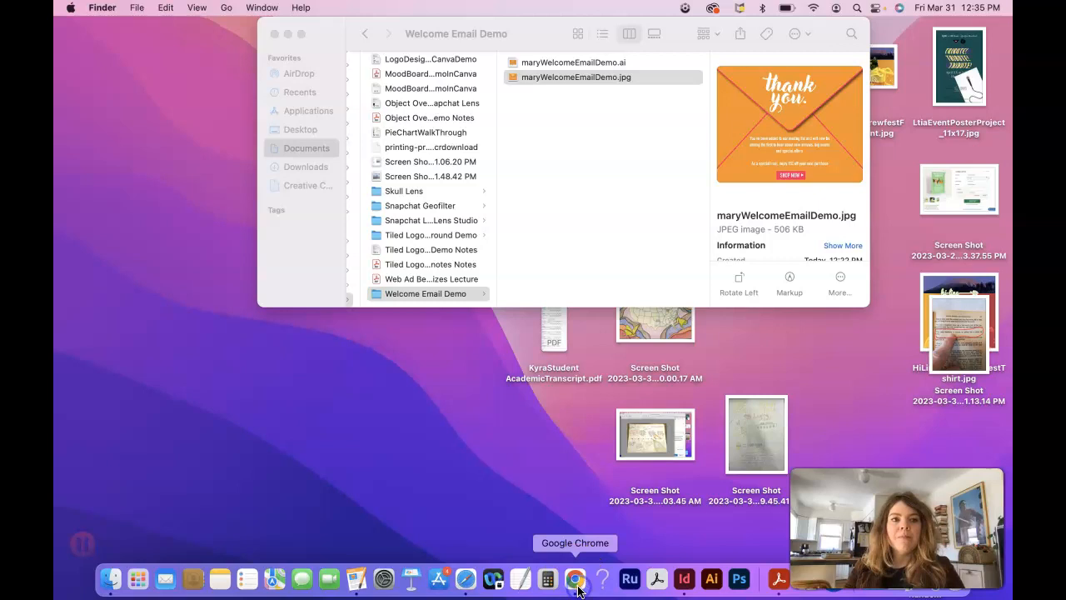
Step: Show the Constant Contact dashboard listing the 'Kate Spade Welcome Email 2' campaign
click(588, 579)
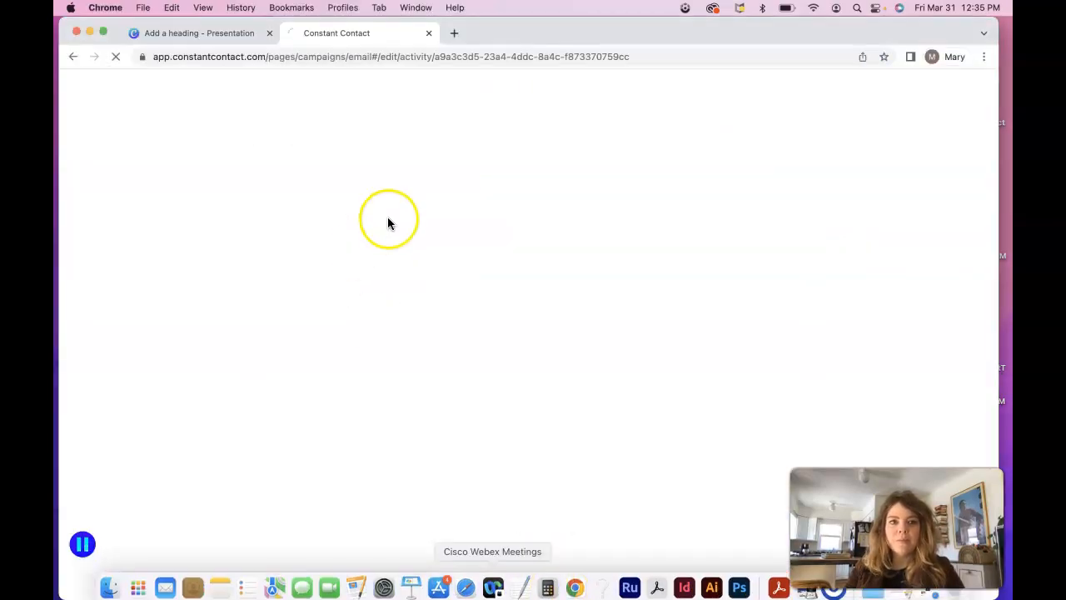
click(419, 33)
click(205, 369)
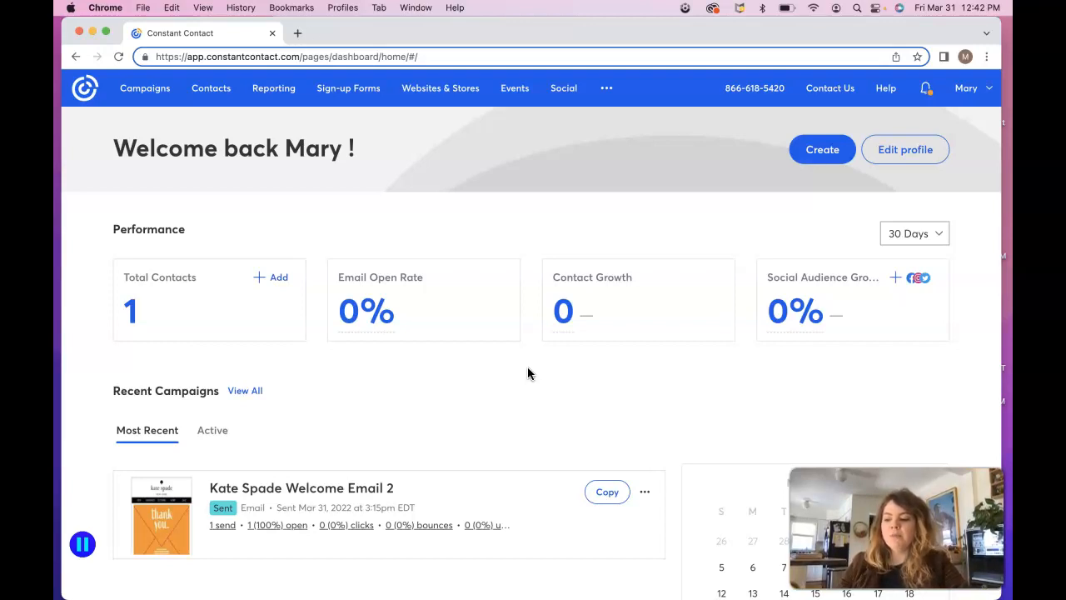
Step: Go to Contacts, dismissing a security alert, to see the General Interest list
click(214, 92)
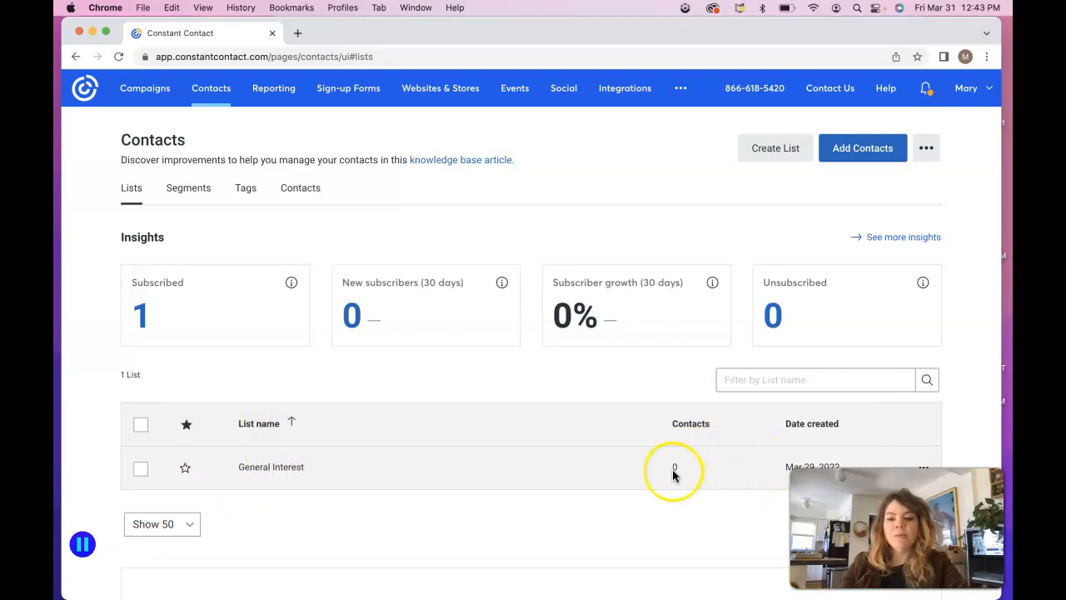
click(890, 142)
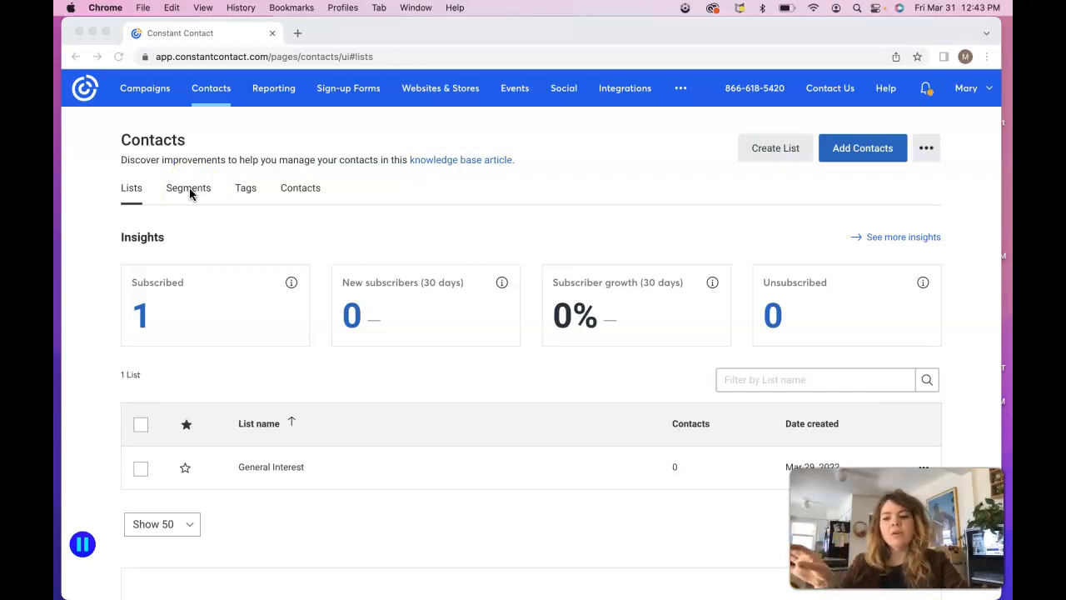
click(195, 193)
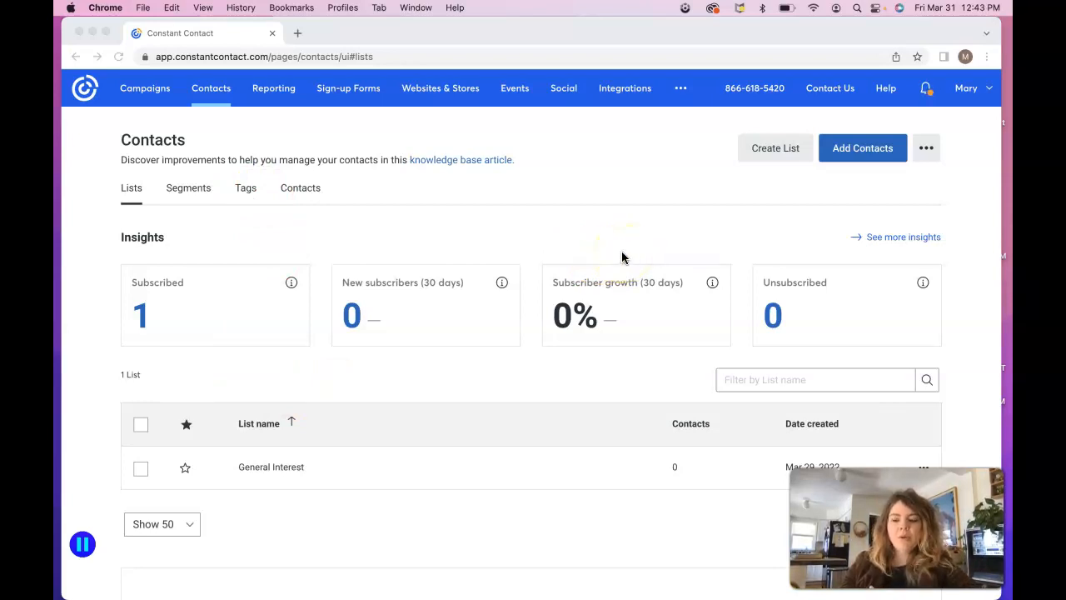
Step: Create a new contact list named 'Welcome Email Demo'
click(775, 156)
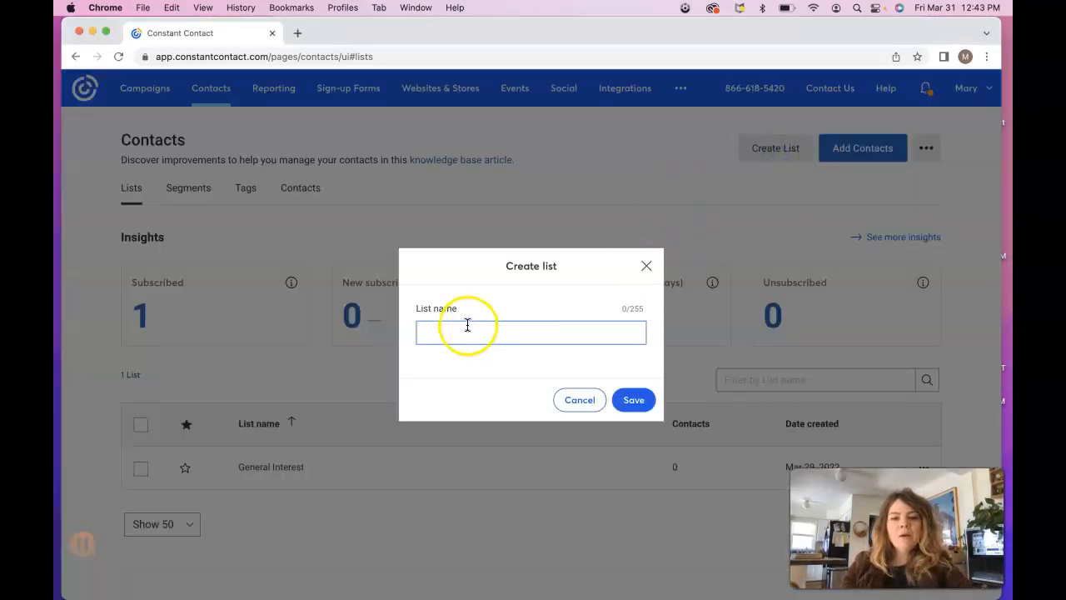
text(Welcome Em)
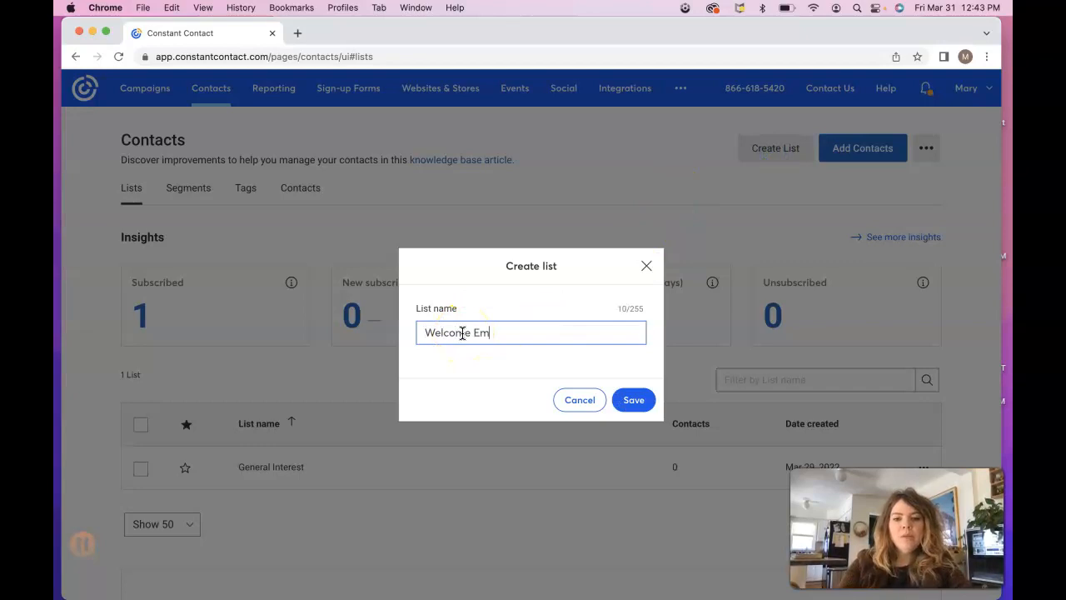
text(ail Demo)
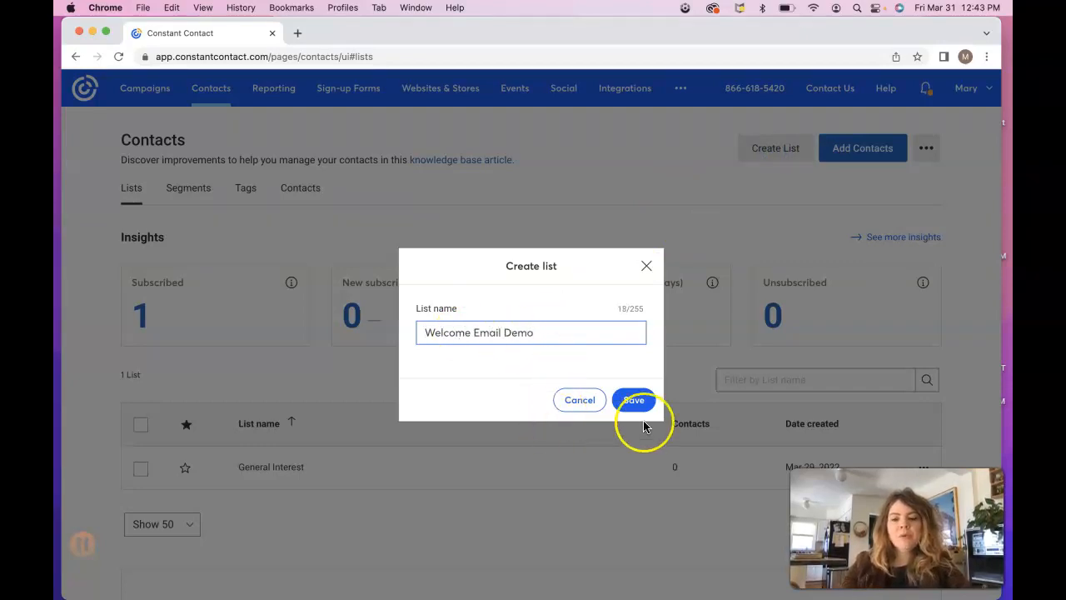
click(638, 405)
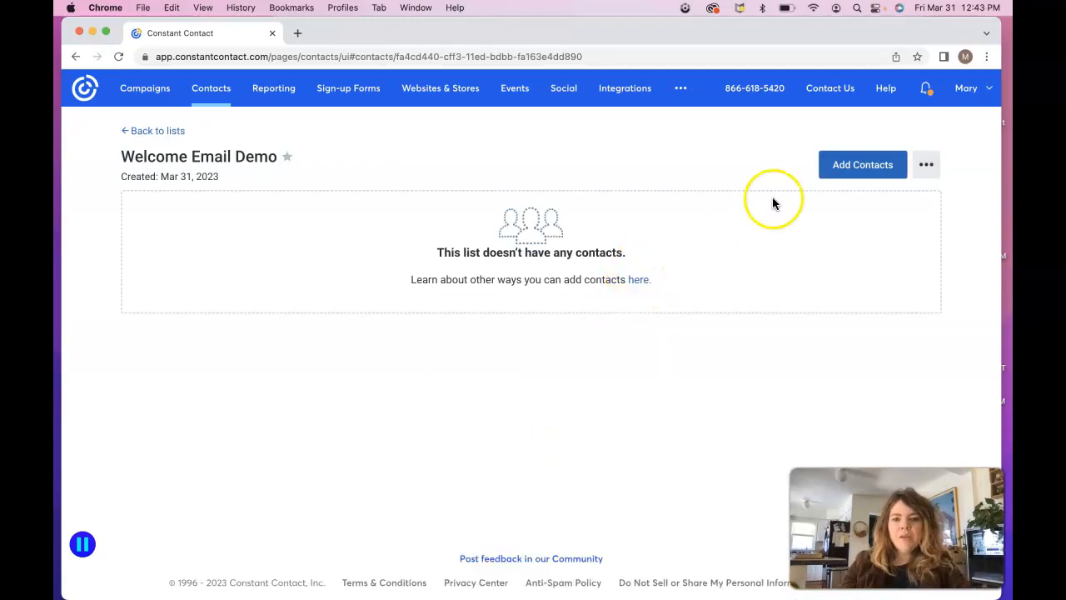
Step: Add a new contact by entering the subscriber's e-mail address and submitting it
click(862, 174)
click(866, 170)
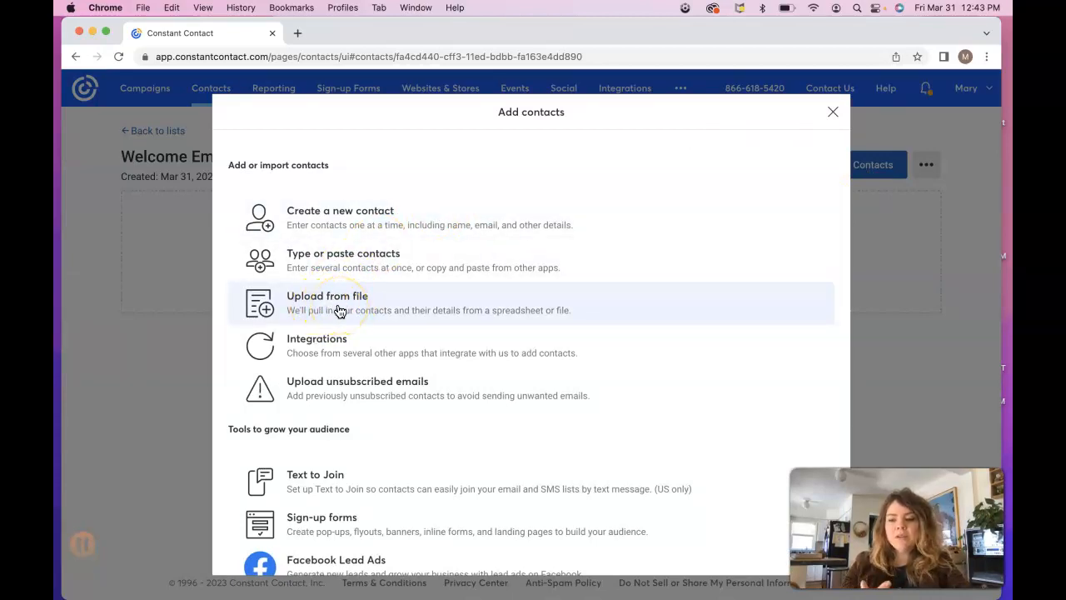
click(320, 215)
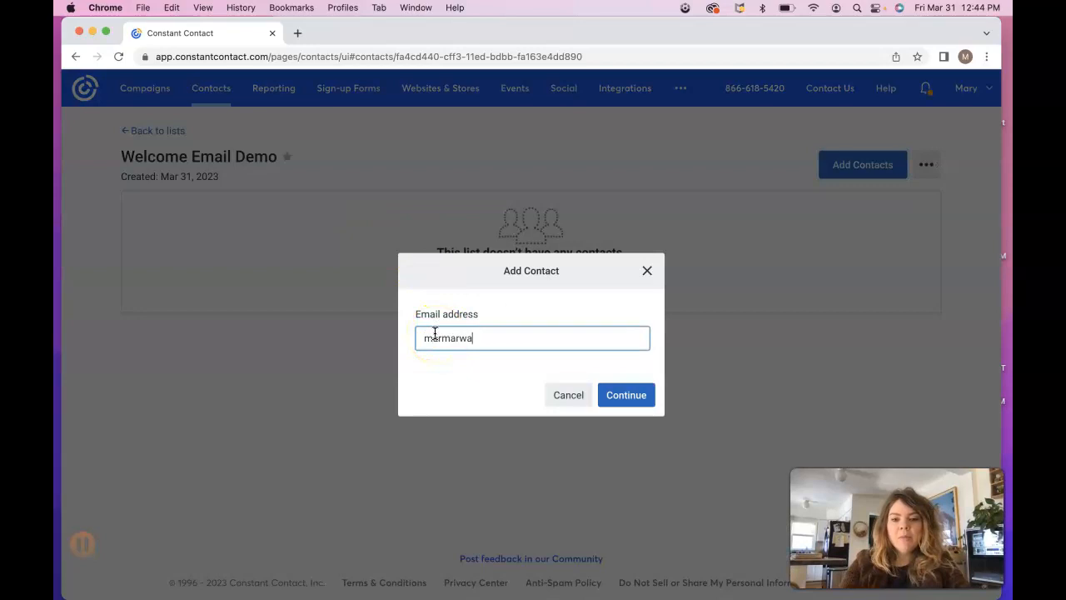
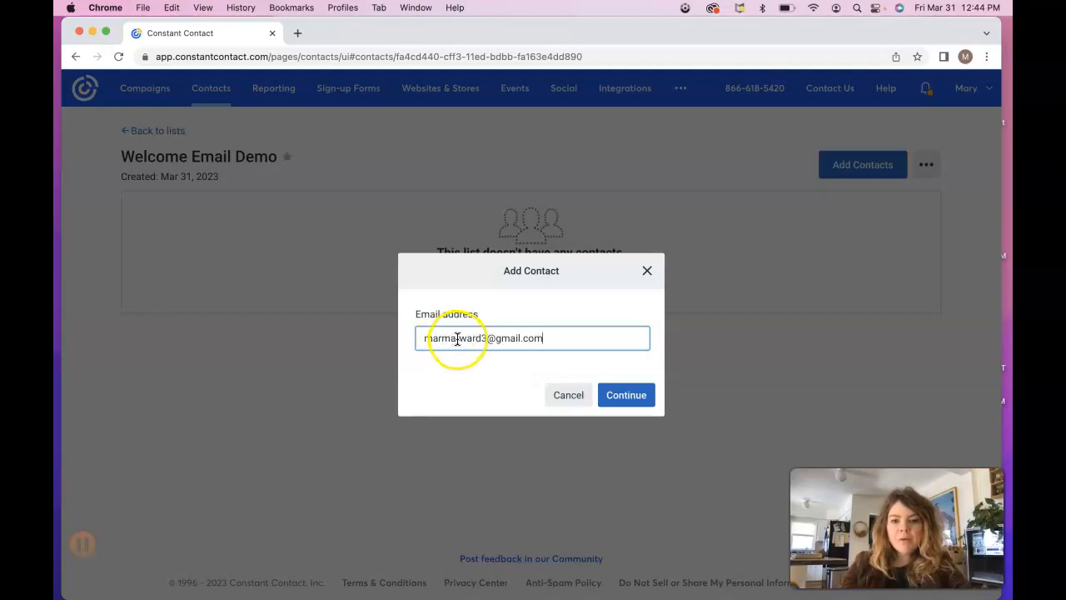
click(634, 401)
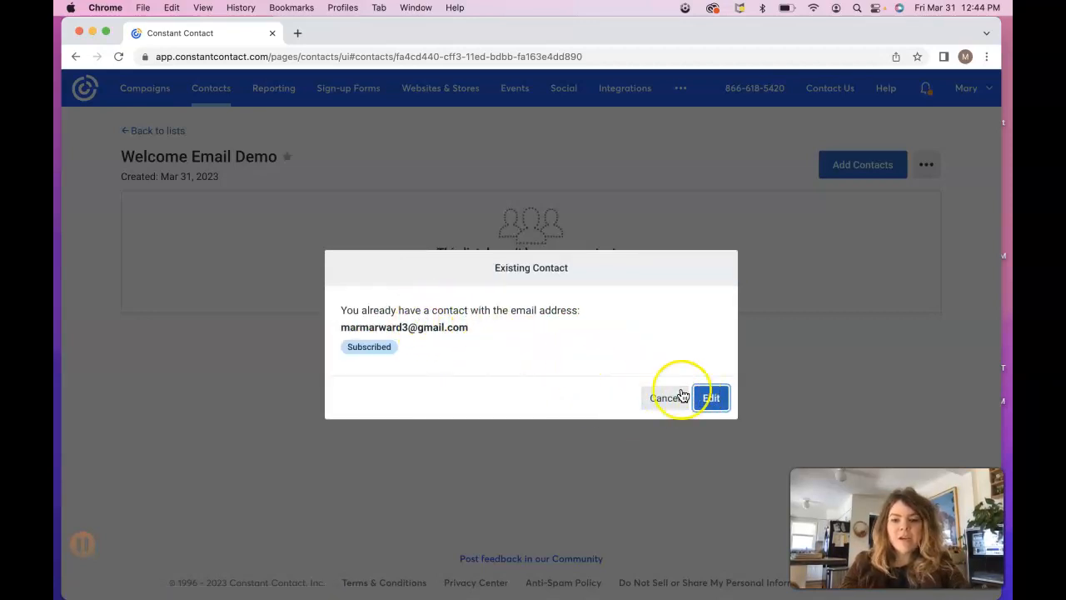
Step: Edit the existing contact, add it to the Welcome Email Demo list, and save it
click(708, 402)
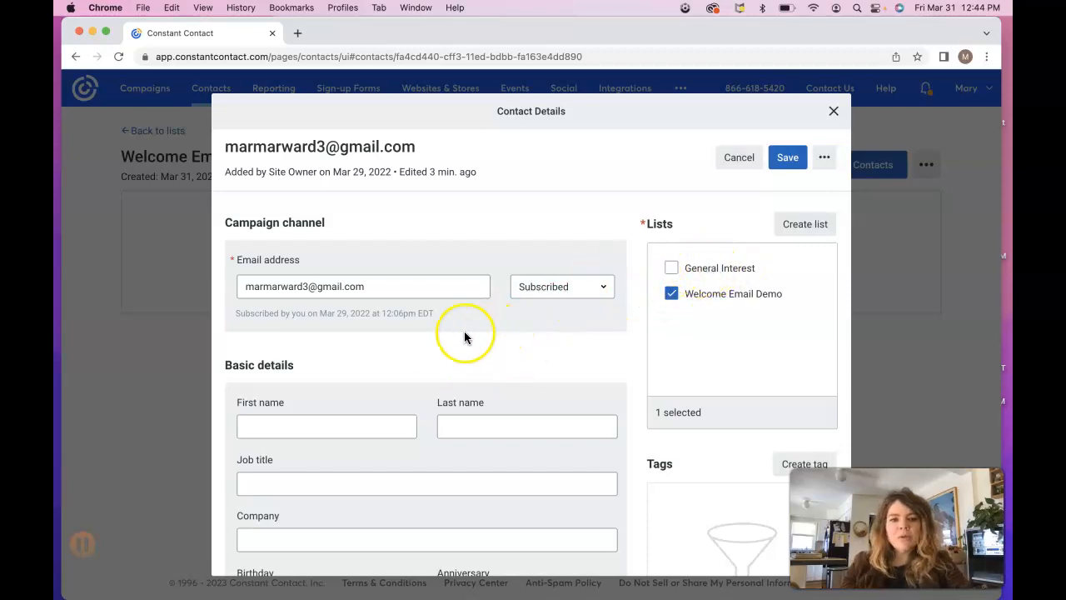
scroll(424, 339, down, 1)
scroll(423, 339, down, 3)
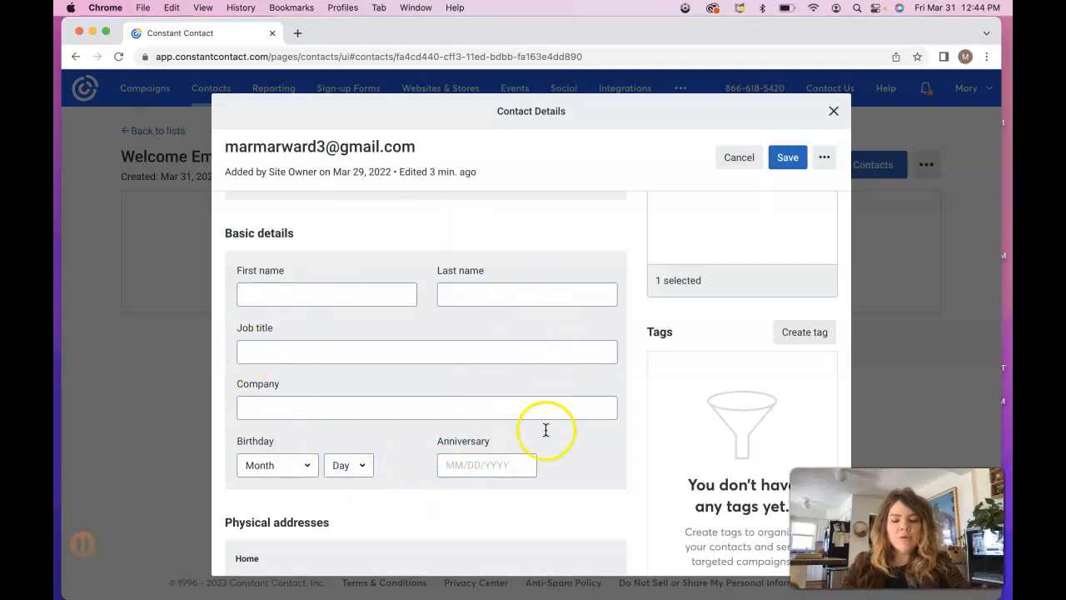
scroll(371, 454, down, 6)
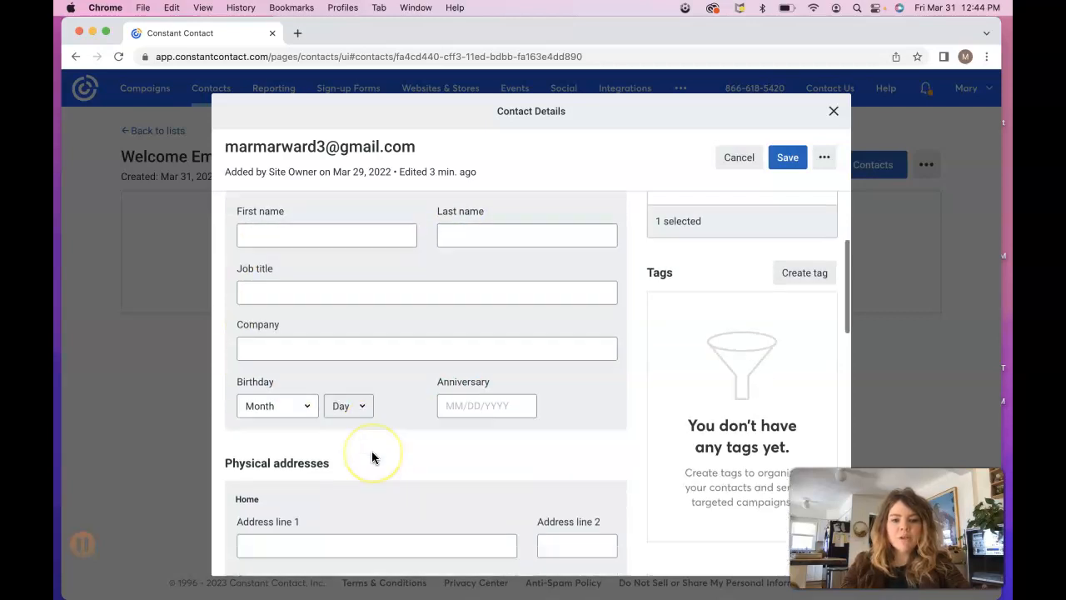
scroll(372, 456, down, 15)
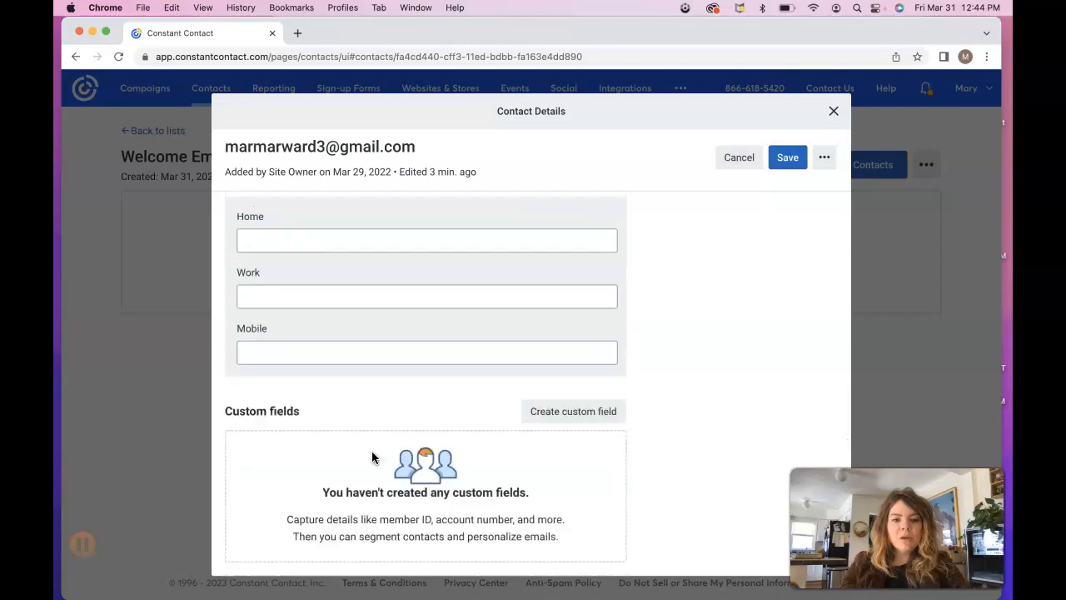
scroll(371, 456, up, 20)
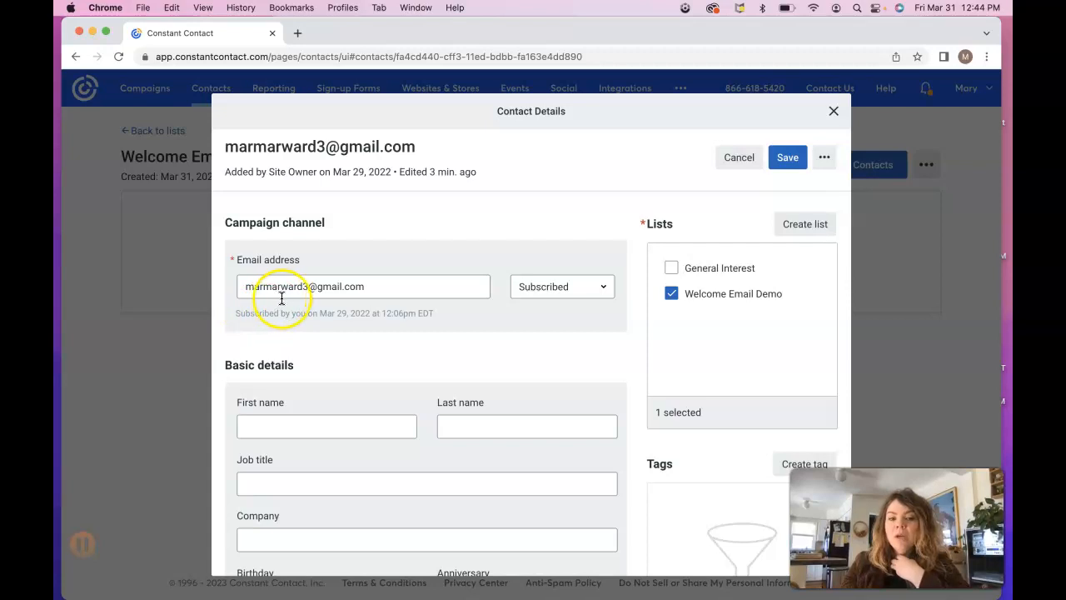
click(376, 289)
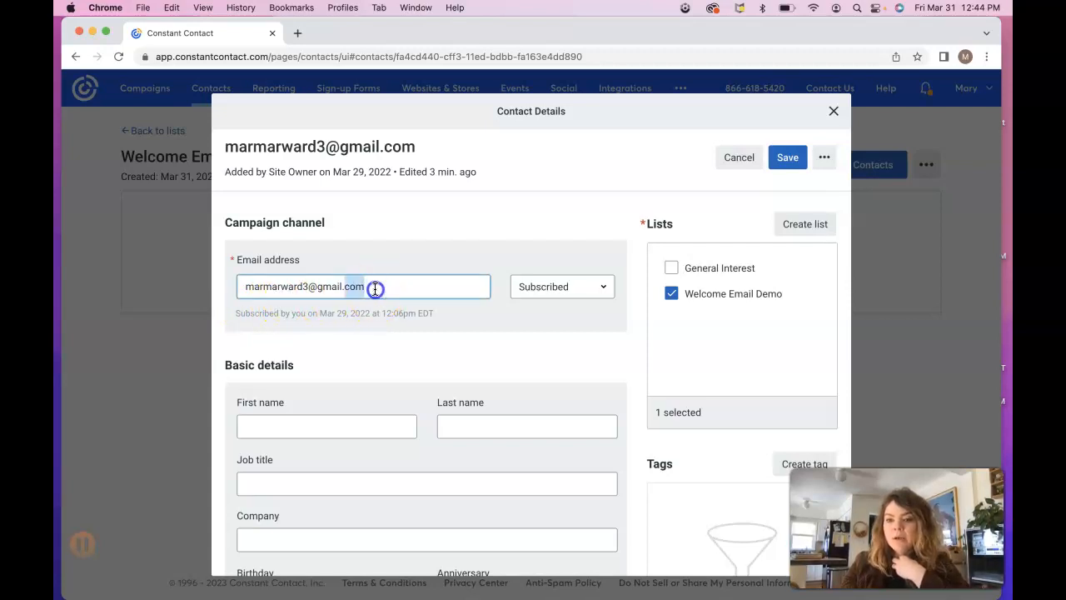
triple_click(376, 289)
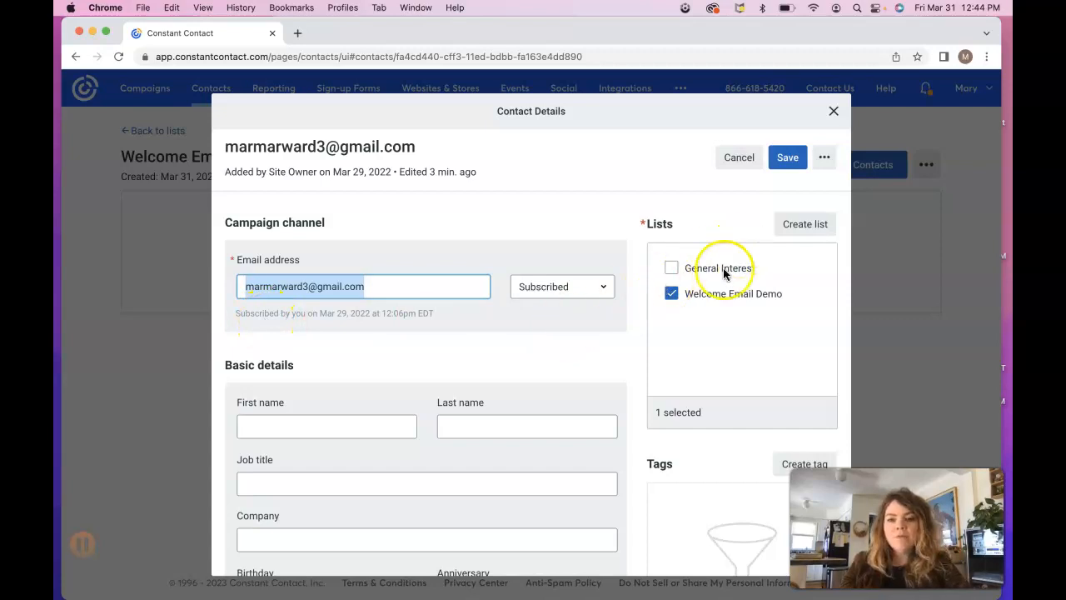
triple_click(381, 288)
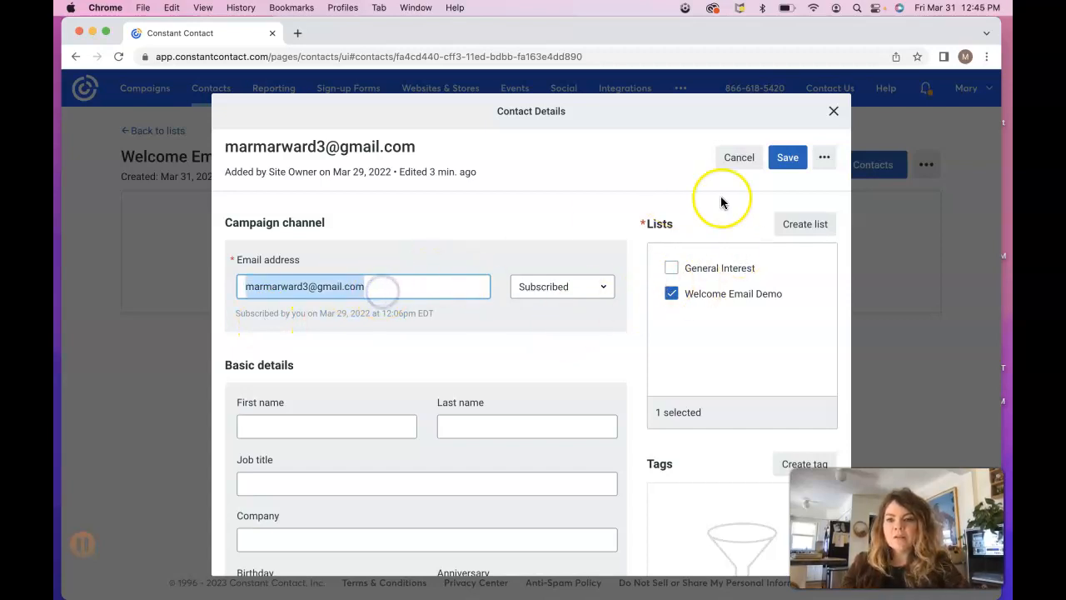
click(788, 160)
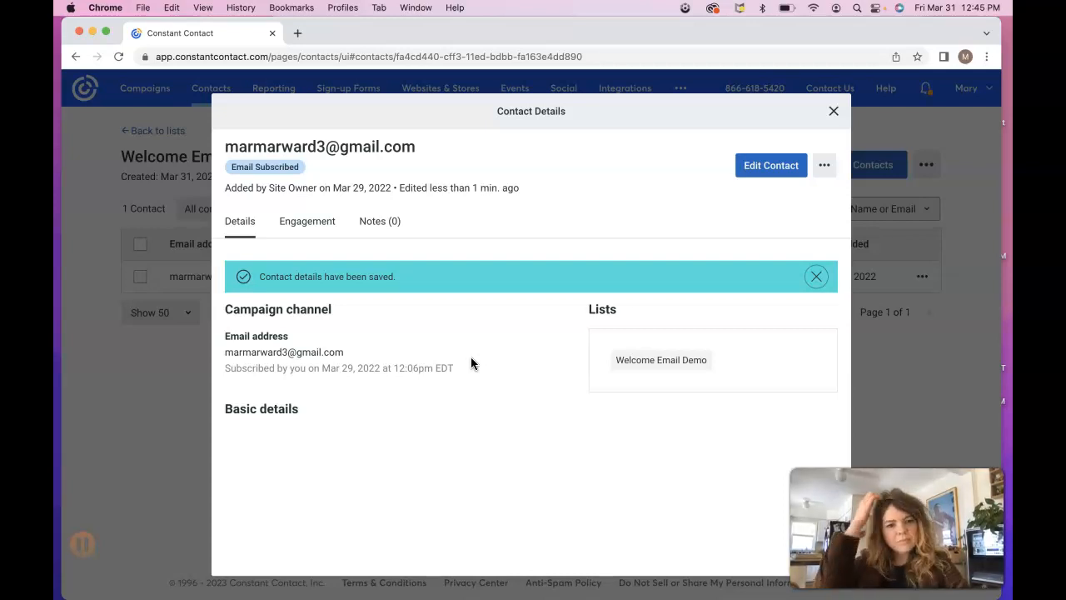
click(402, 369)
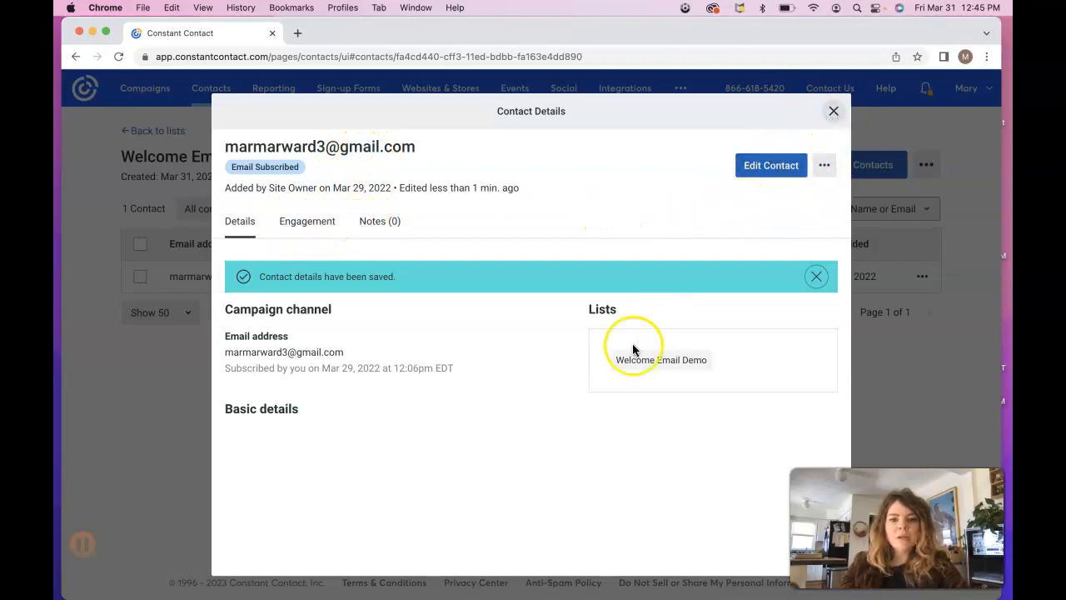
scroll(625, 363, down, 1)
click(833, 111)
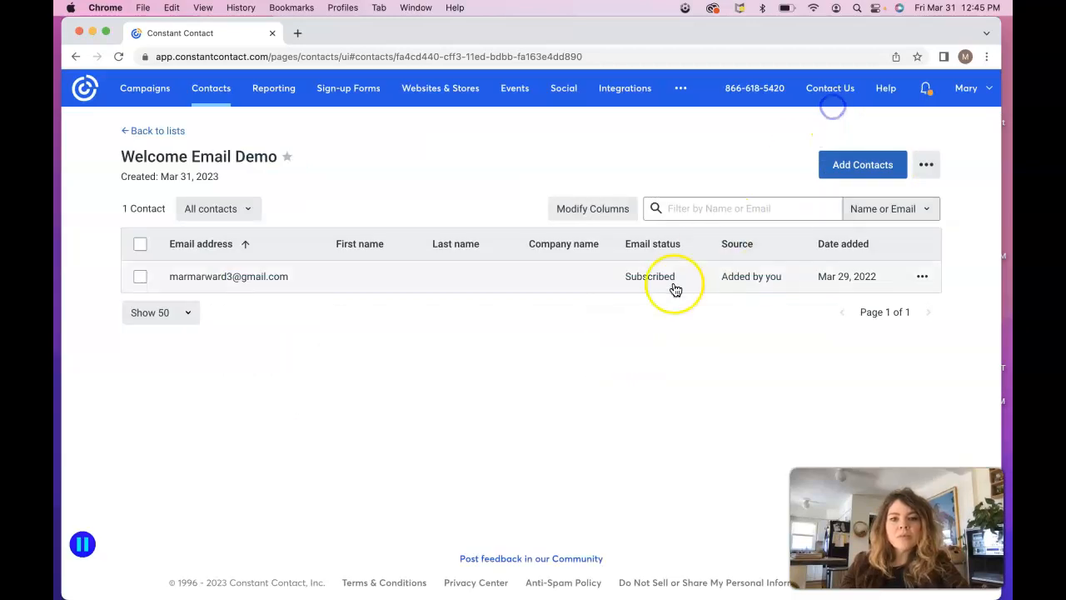
drag(279, 157, 95, 161)
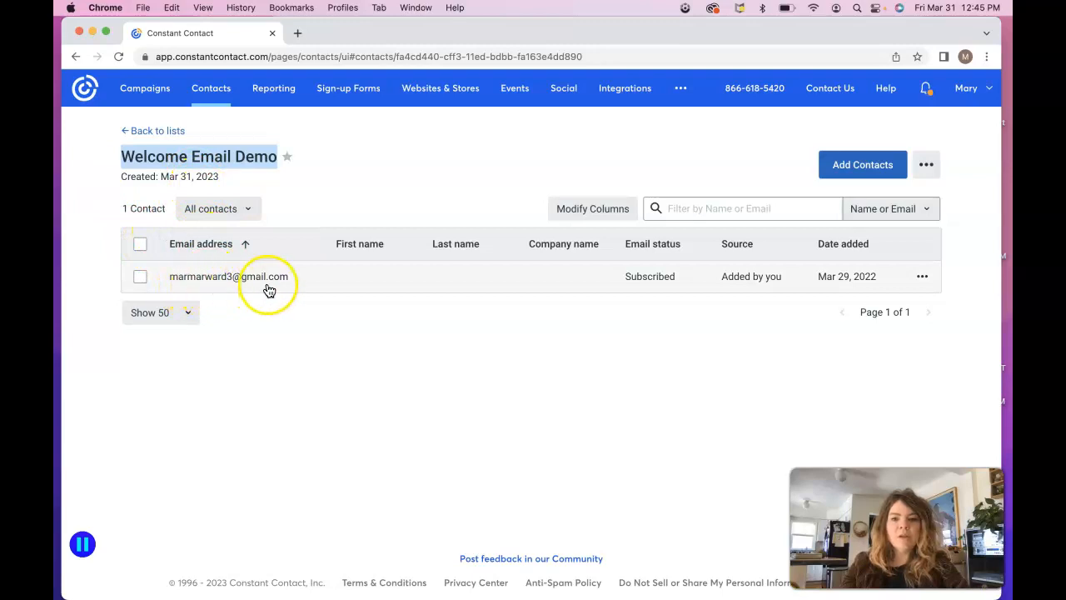
click(863, 165)
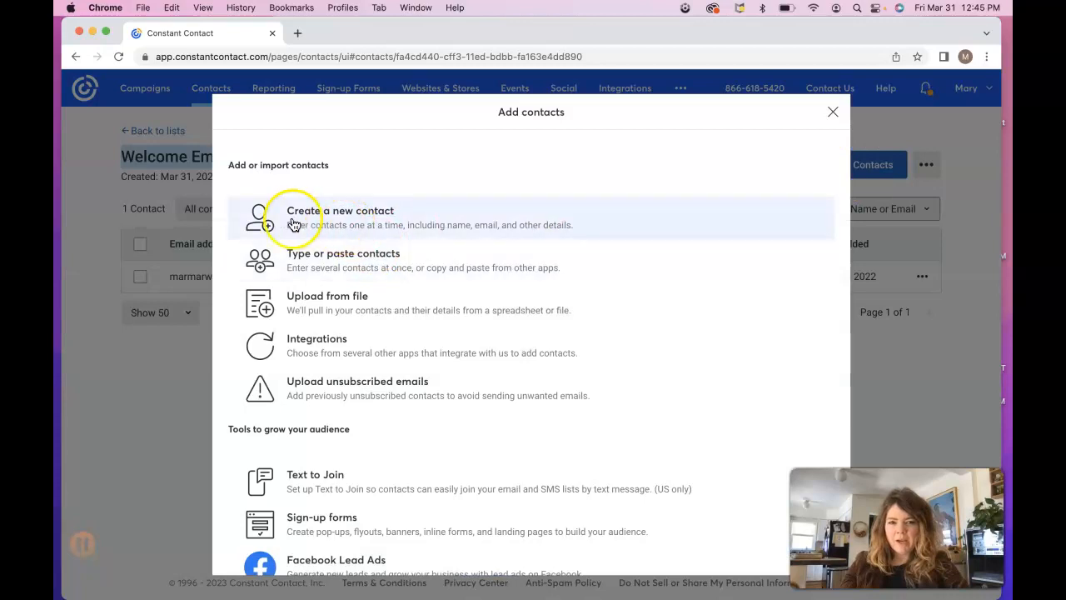
click(323, 221)
click(461, 330)
click(450, 331)
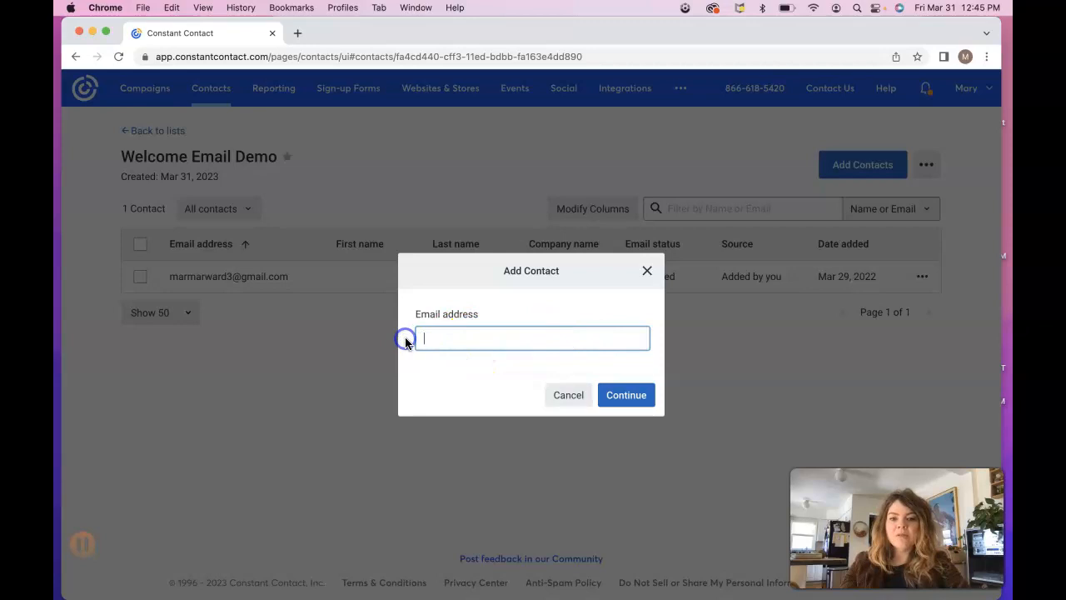
click(428, 338)
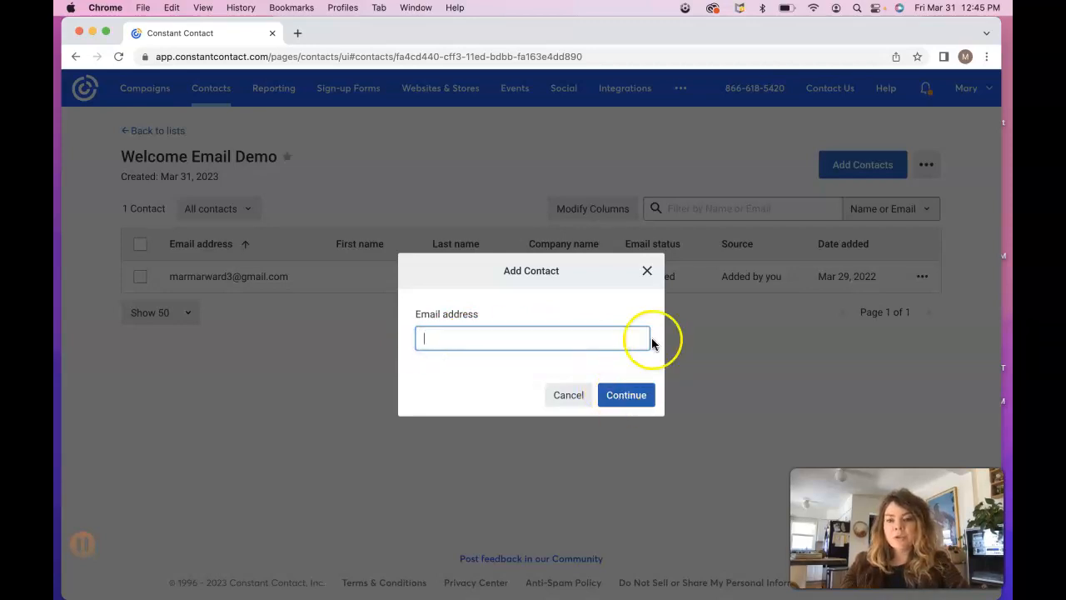
click(648, 275)
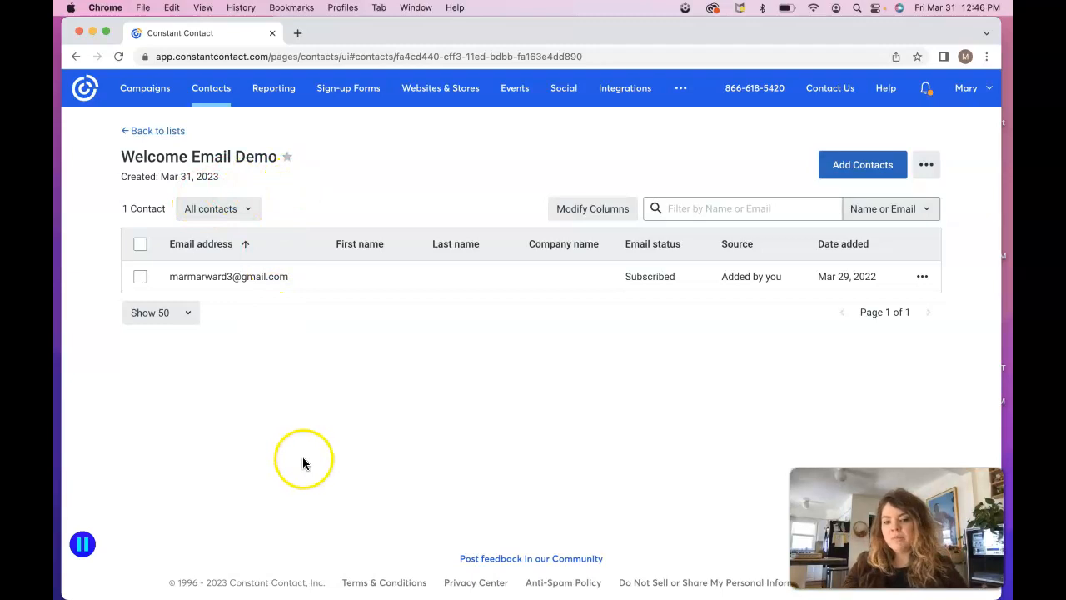
Step: Go back to the Lists overview: Welcome Email Demo has 1 contact, General Interest 0
click(166, 138)
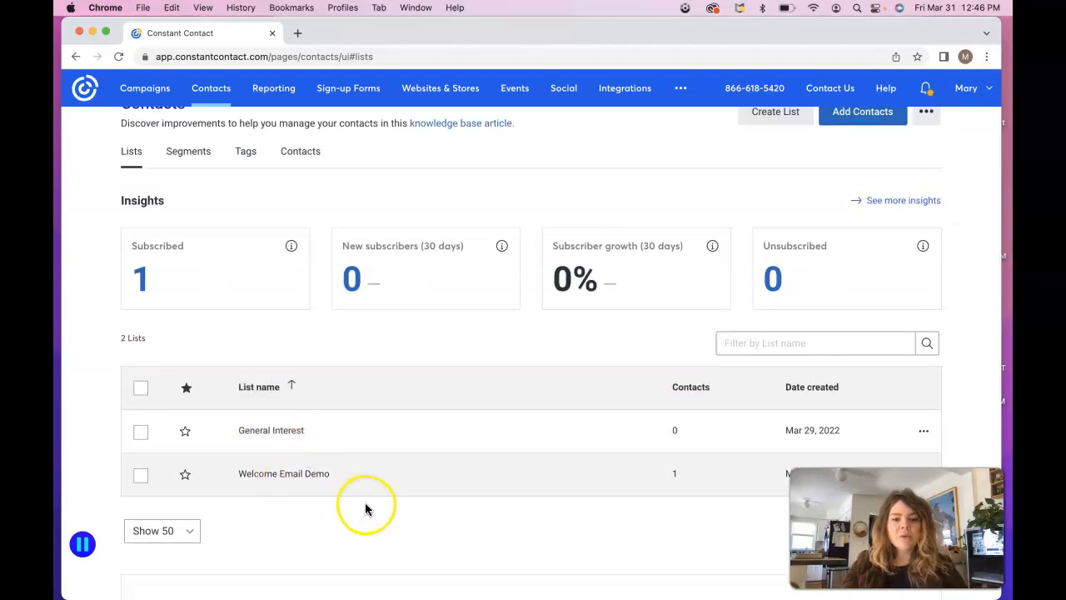
scroll(388, 341, up, 1)
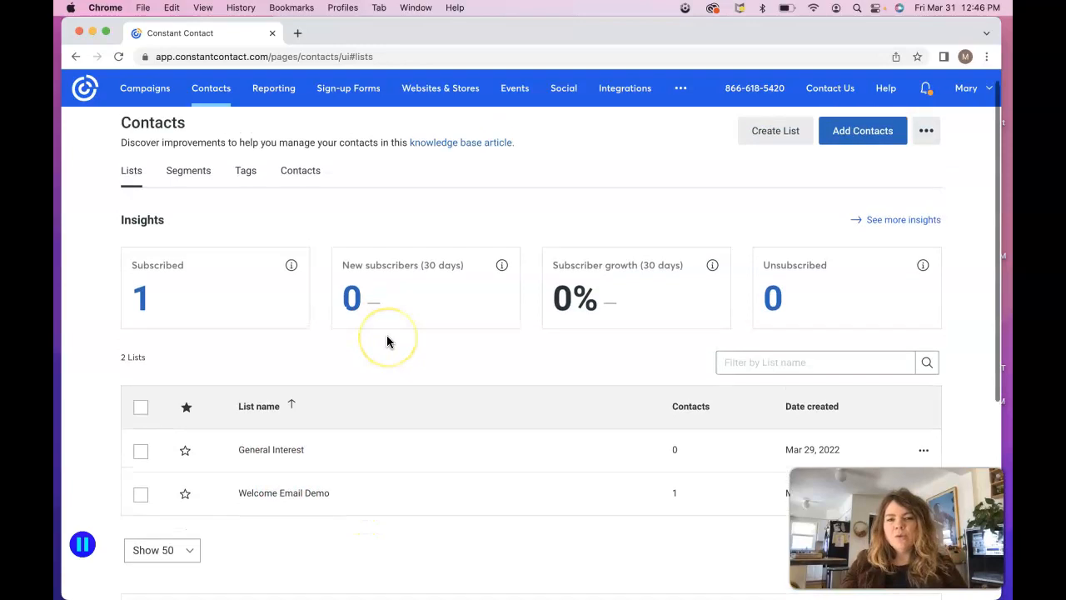
scroll(386, 342, up, 1)
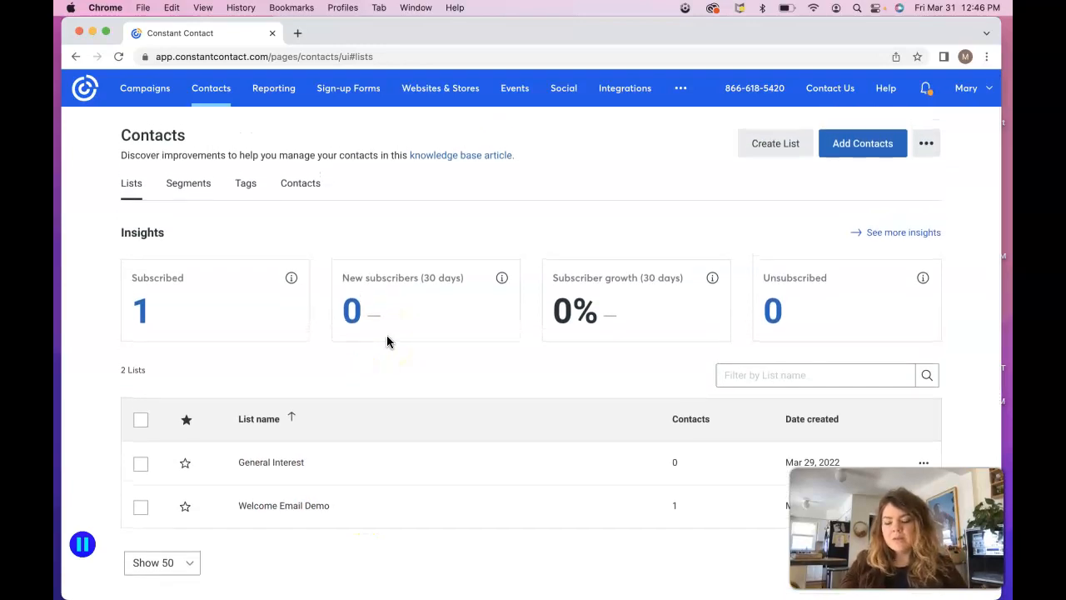
scroll(400, 384, down, 1)
scroll(400, 390, up, 1)
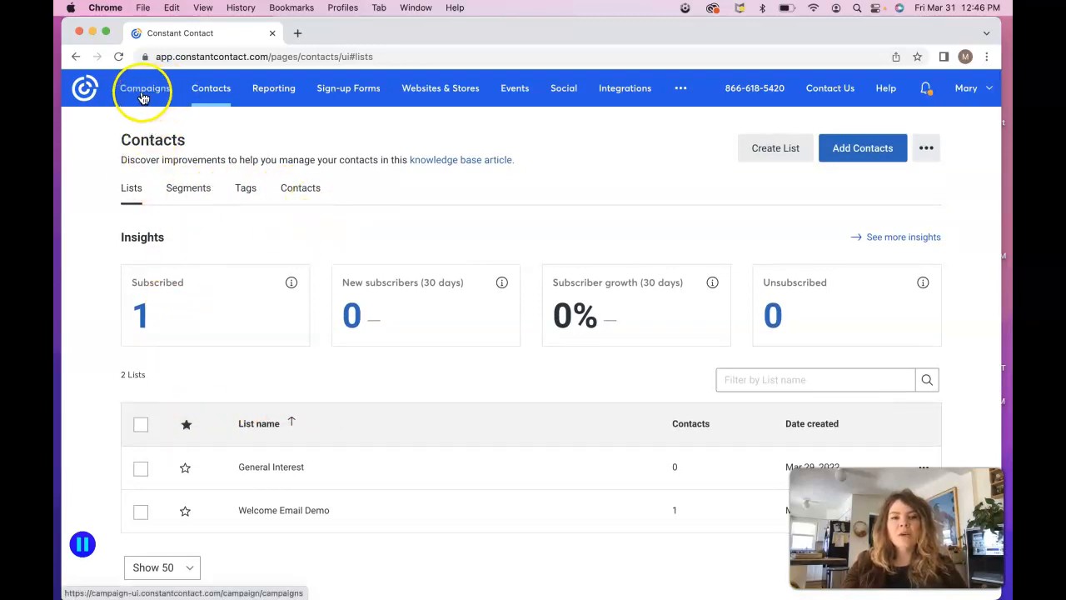
Step: Start a new Email campaign from Campaigns after closing the spring template promo banner
click(143, 99)
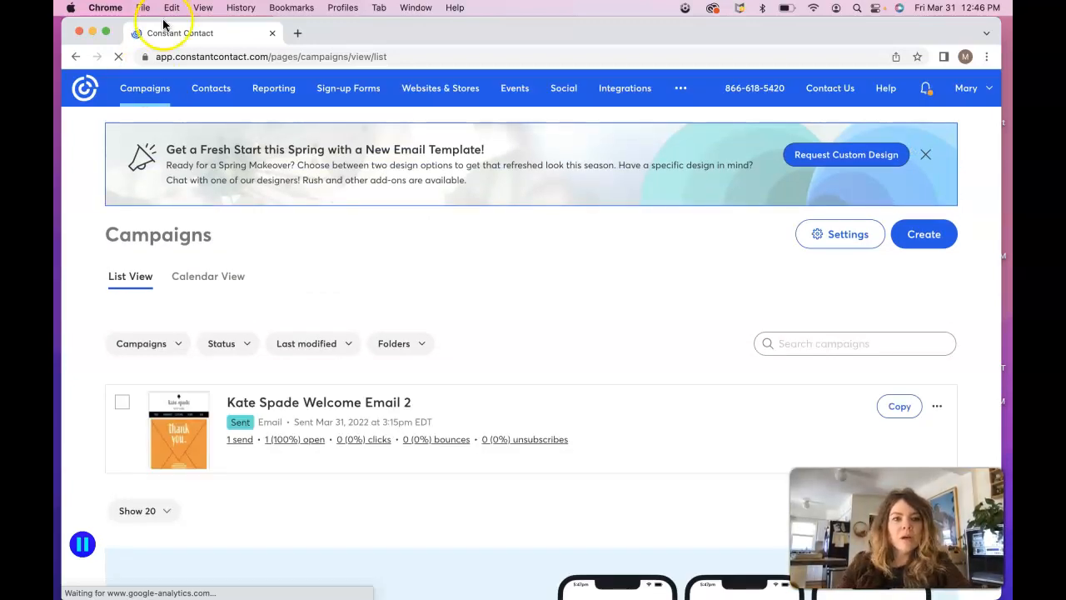
scroll(473, 311, down, 1)
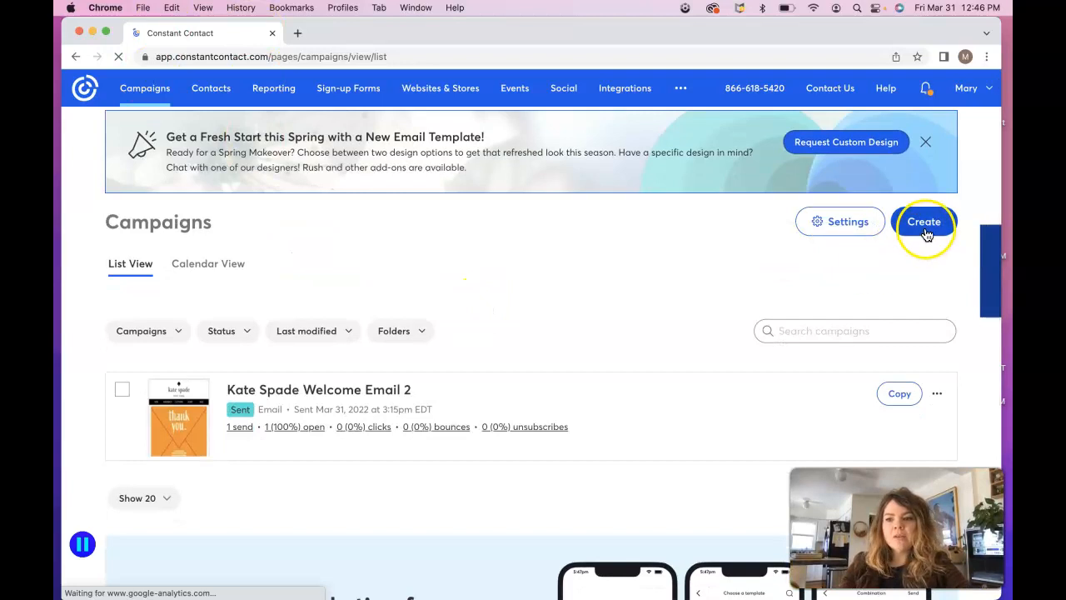
click(929, 144)
click(922, 149)
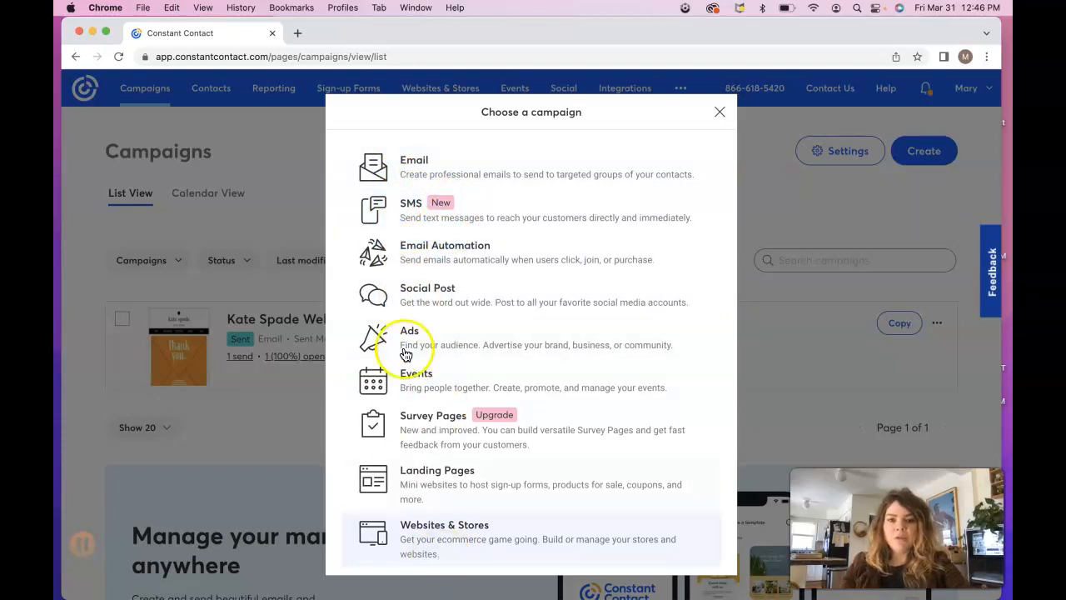
click(422, 177)
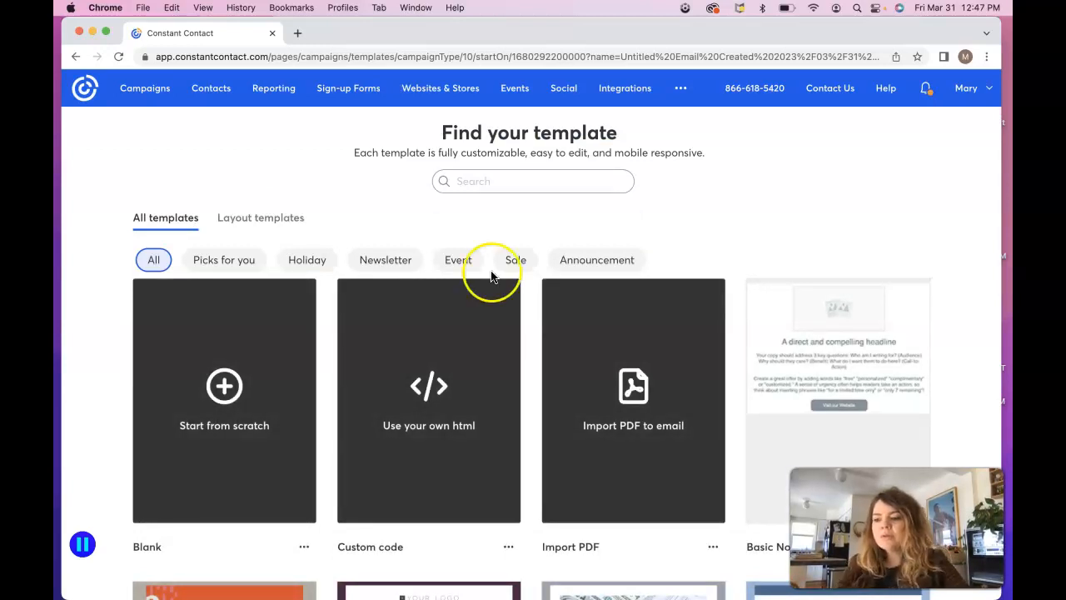
Step: Search the templates for 'Welc' and bring up the B2C-Welcome template's options
click(516, 191)
text(Welcome)
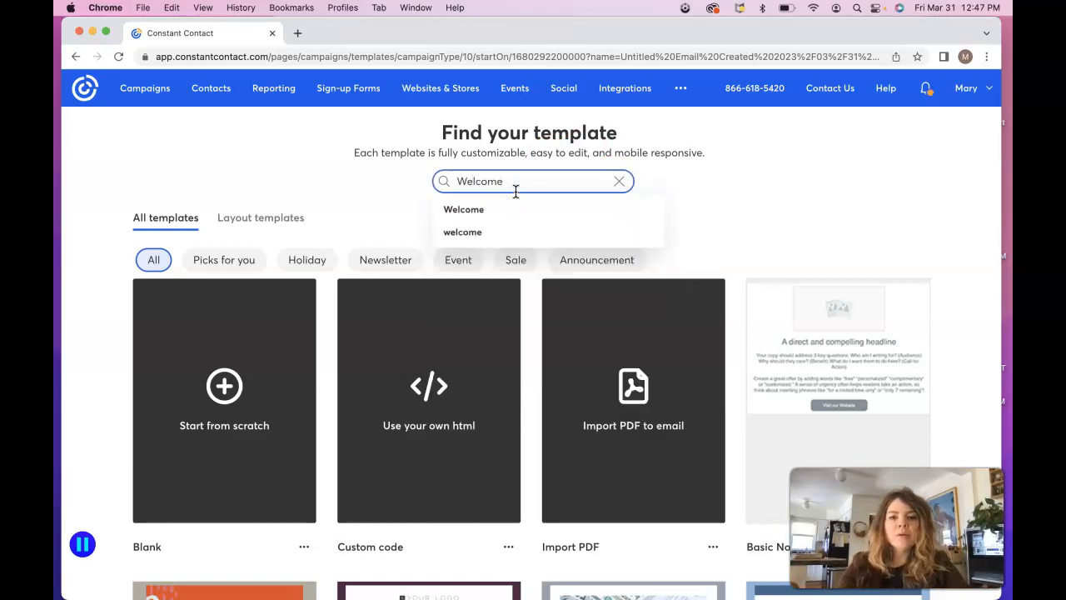
key(Return)
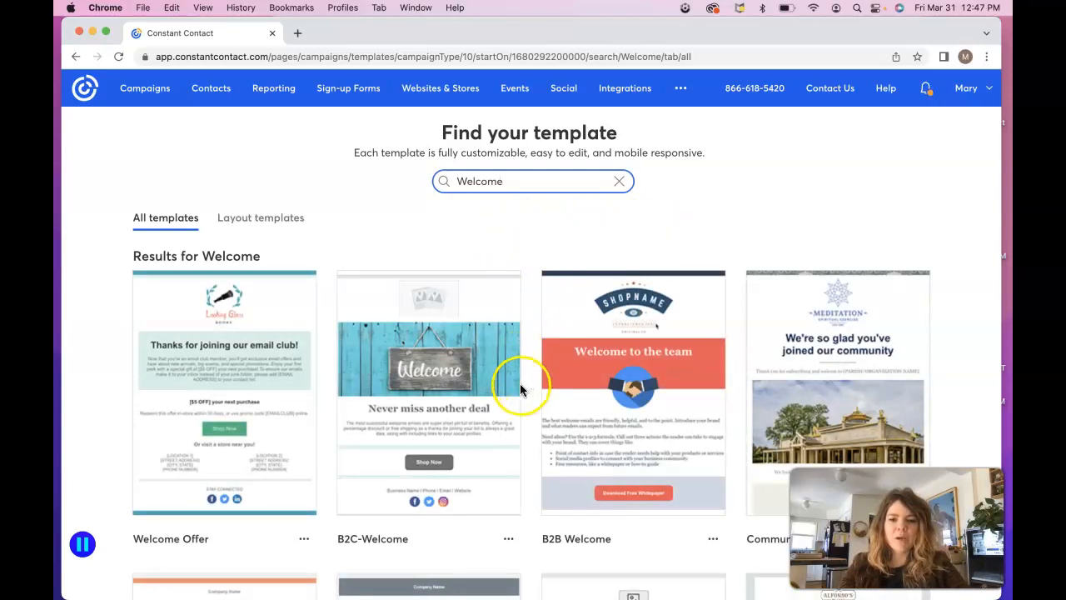
mouse_move(418, 421)
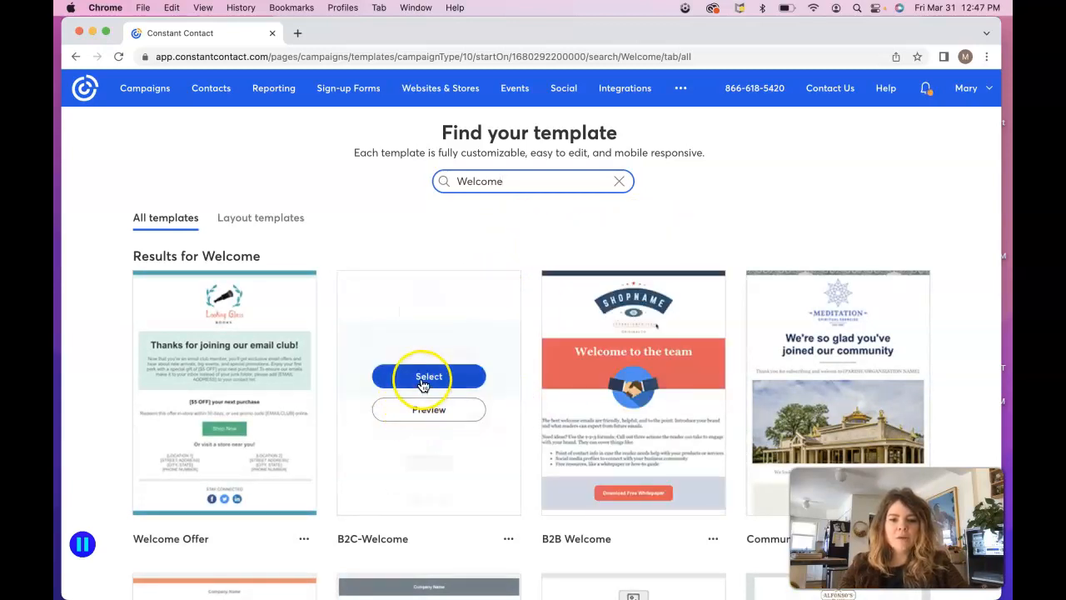
click(468, 420)
Step: Start the email from the B2C-Welcome template and scroll through its content blocks
click(430, 376)
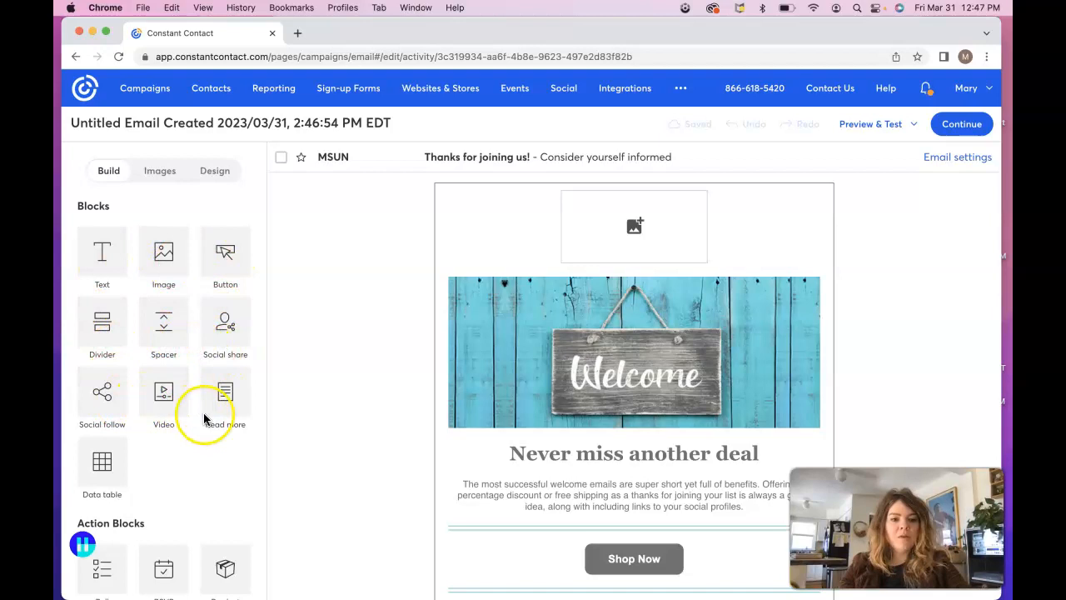
scroll(209, 475, down, 5)
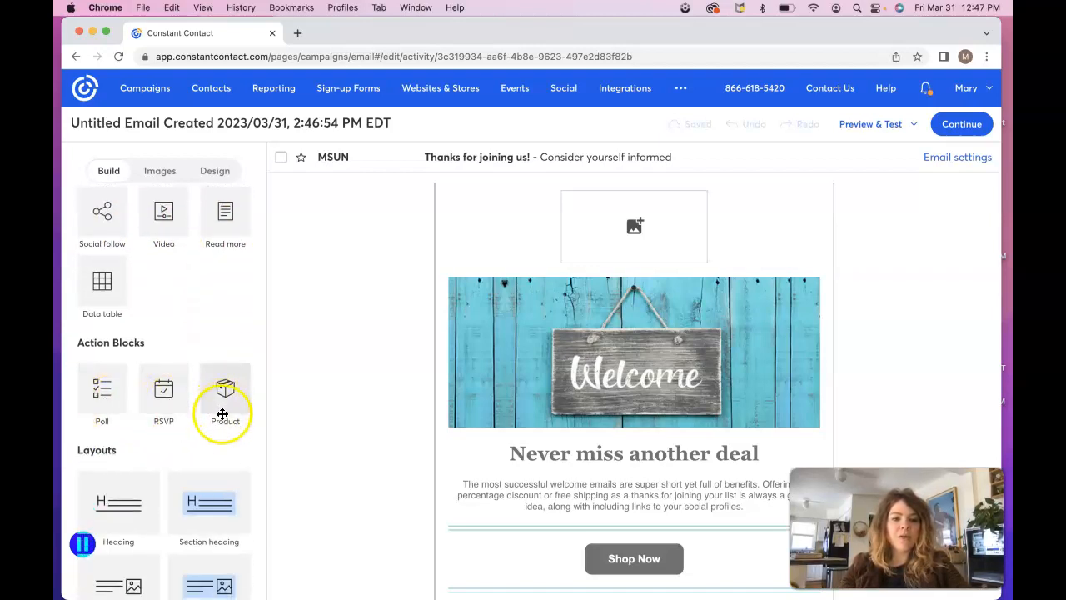
scroll(200, 454, down, 6)
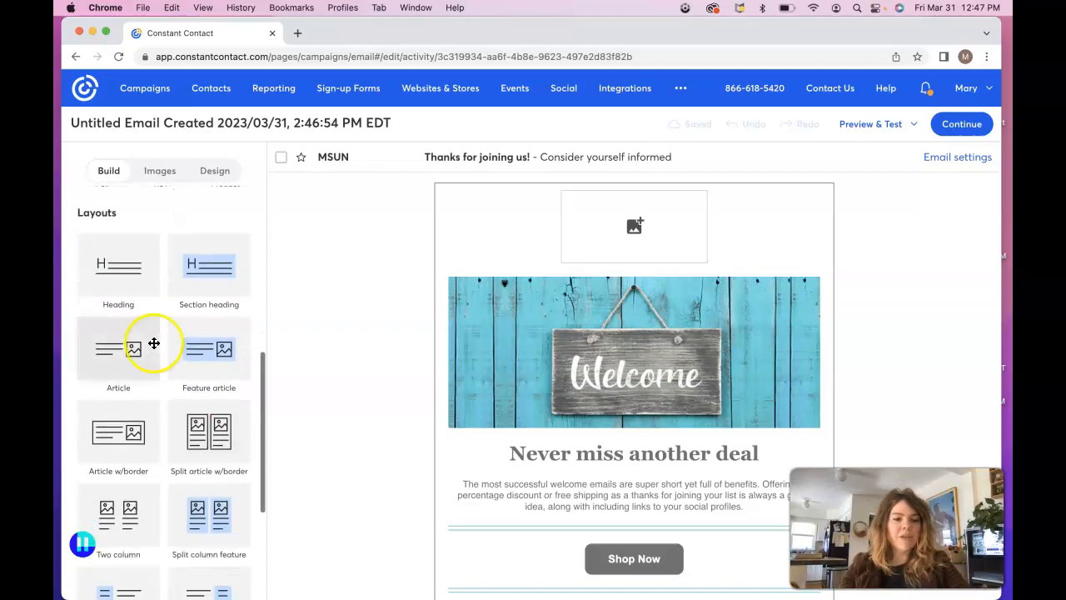
scroll(166, 481, down, 5)
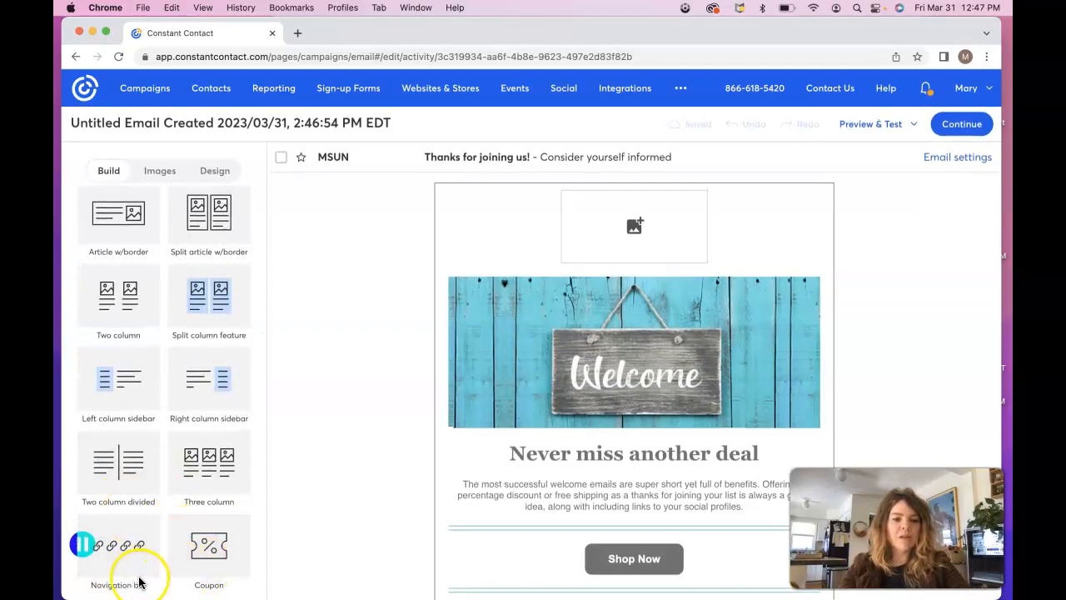
scroll(192, 358, up, 10)
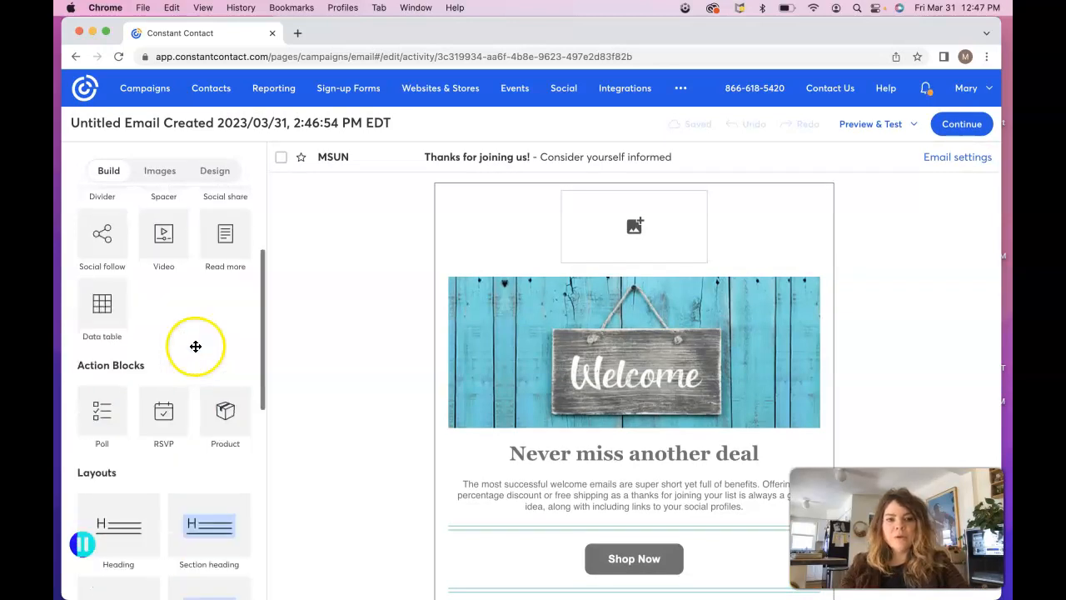
scroll(196, 346, up, 3)
Step: Review the Images and Design tabs, then go back to Build and select the welcome banner image
click(159, 171)
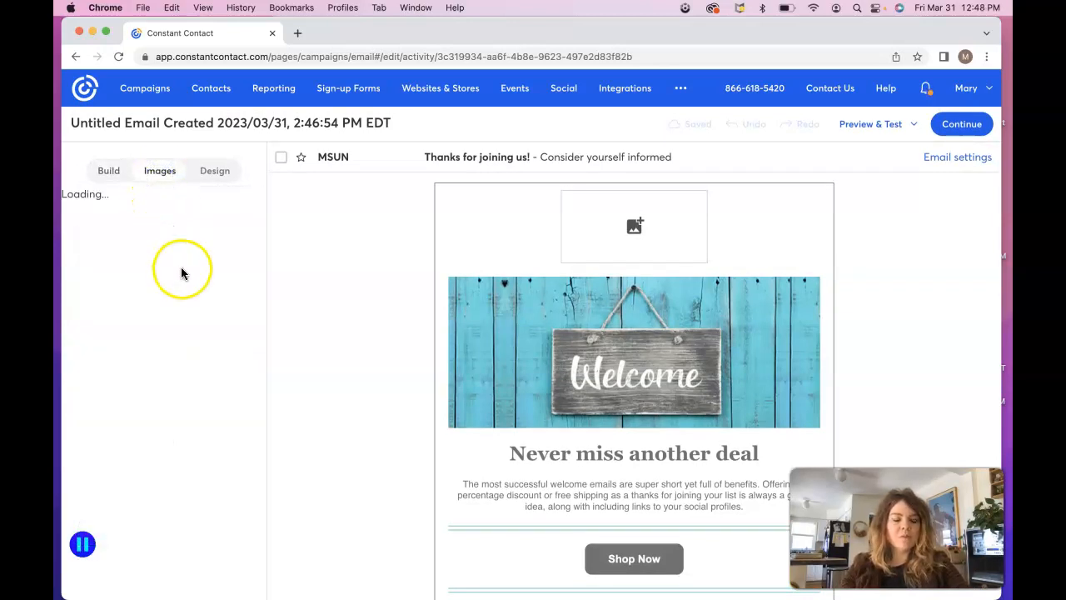
click(214, 171)
scroll(201, 324, down, 1)
scroll(202, 325, down, 1)
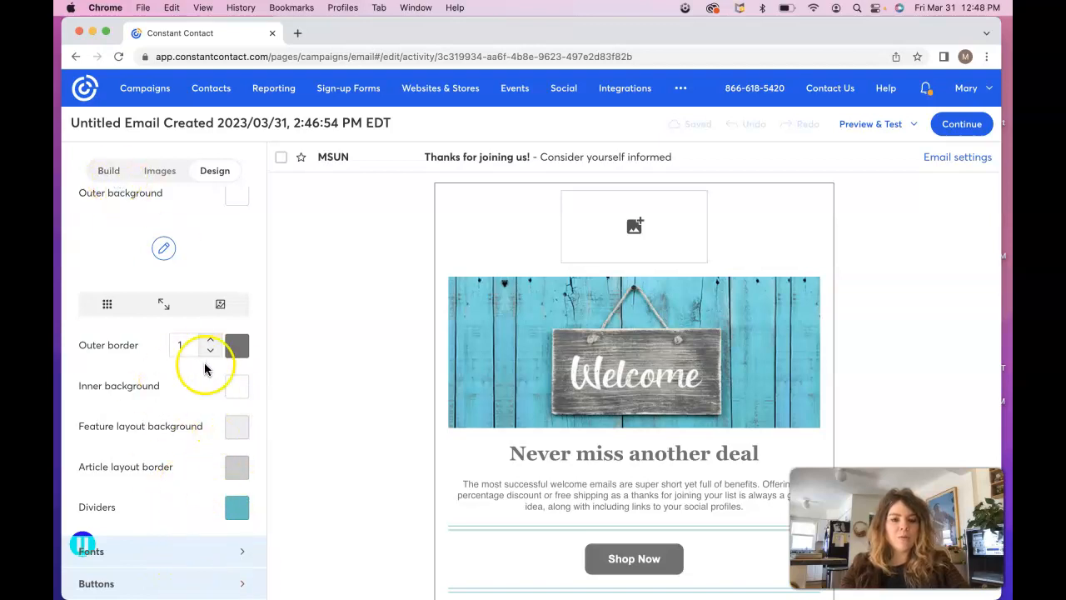
click(108, 170)
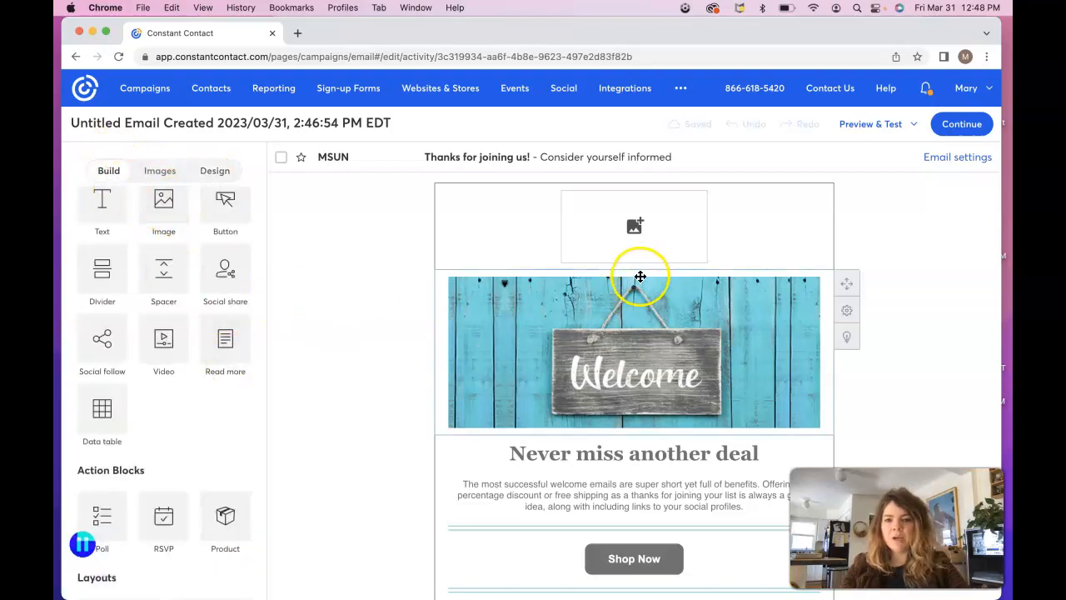
click(635, 233)
Step: Replace the image by choosing KateSpadeLogo.png from the Welcome Email Demo Files folder
click(634, 234)
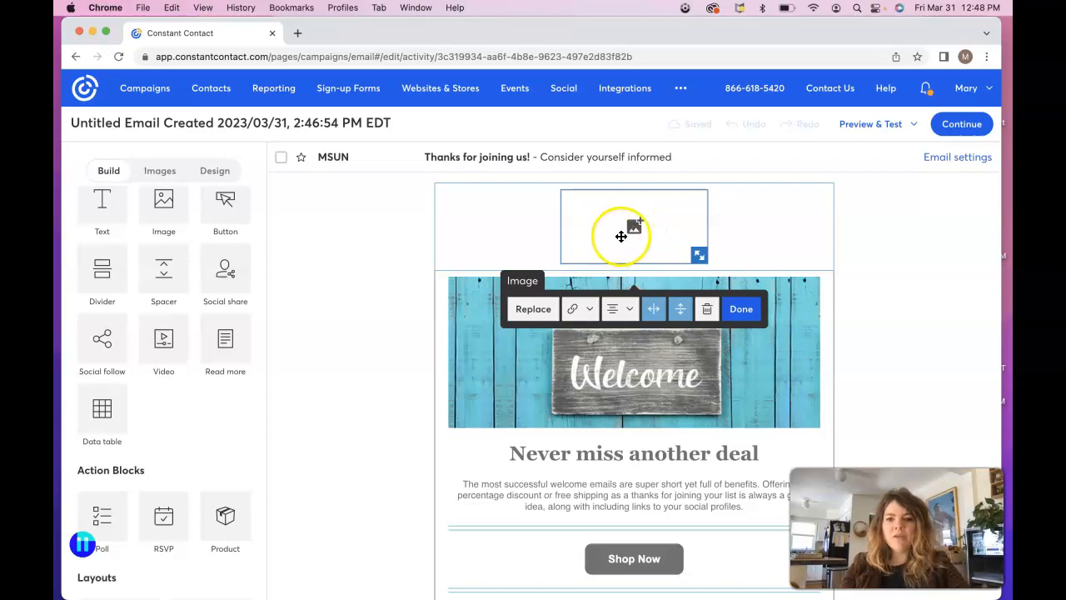
click(534, 313)
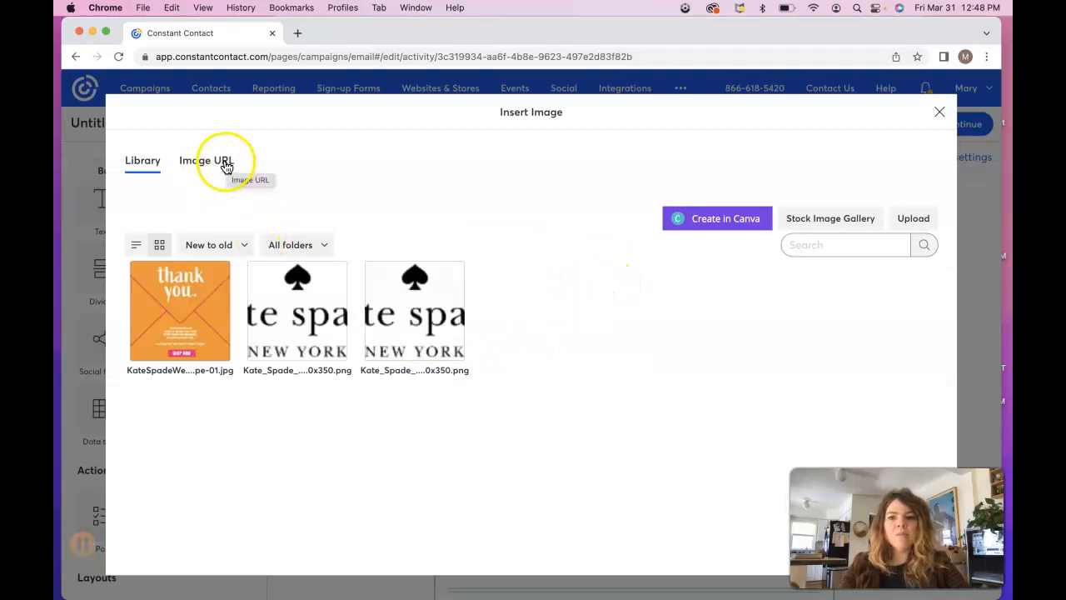
click(913, 218)
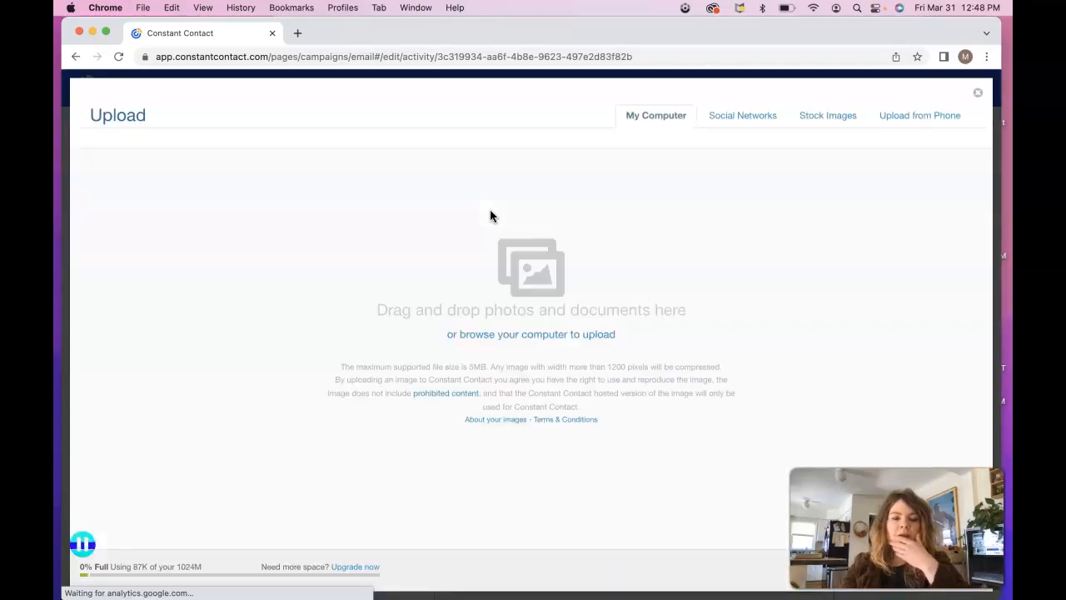
click(564, 335)
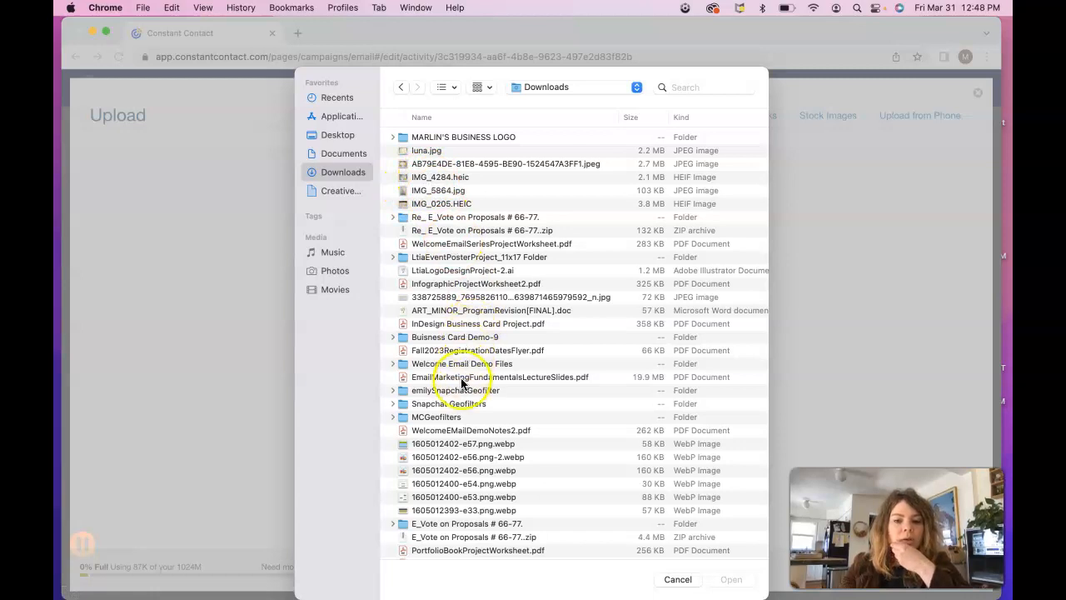
scroll(469, 454, down, 2)
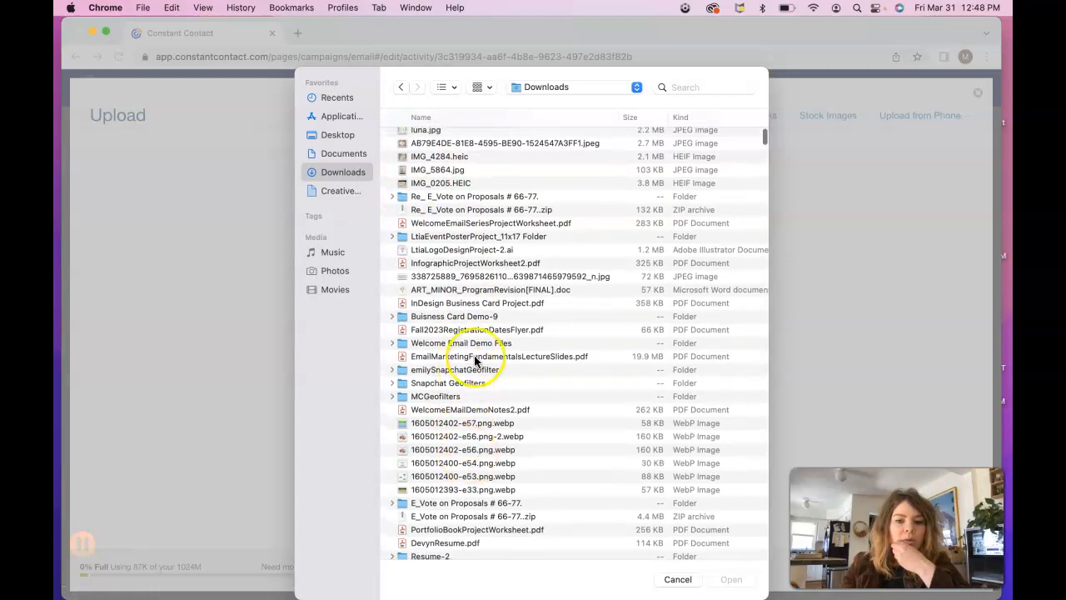
click(484, 344)
double_click(484, 344)
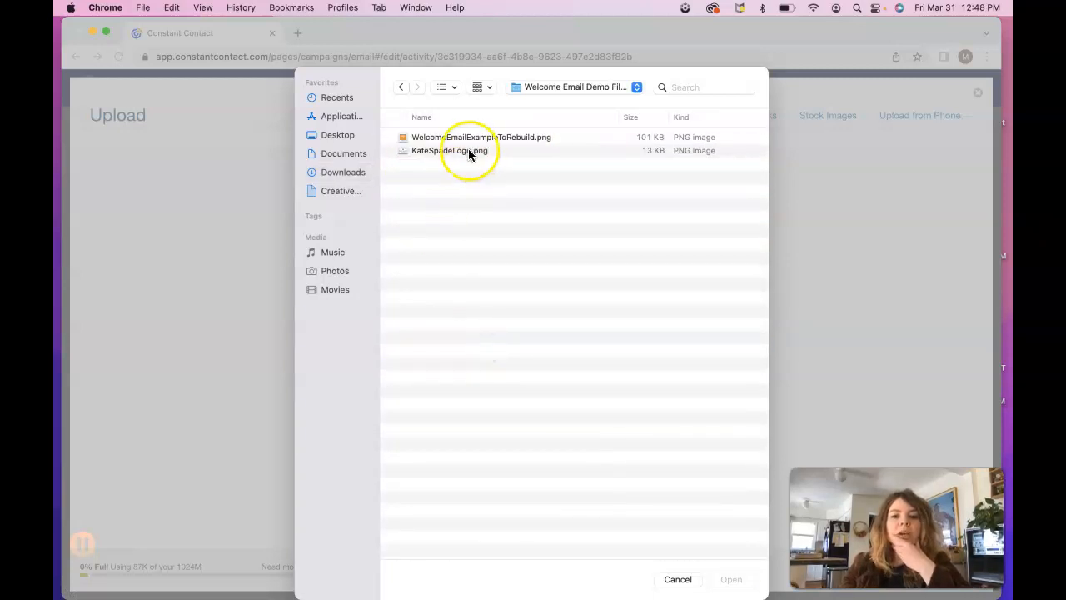
click(452, 152)
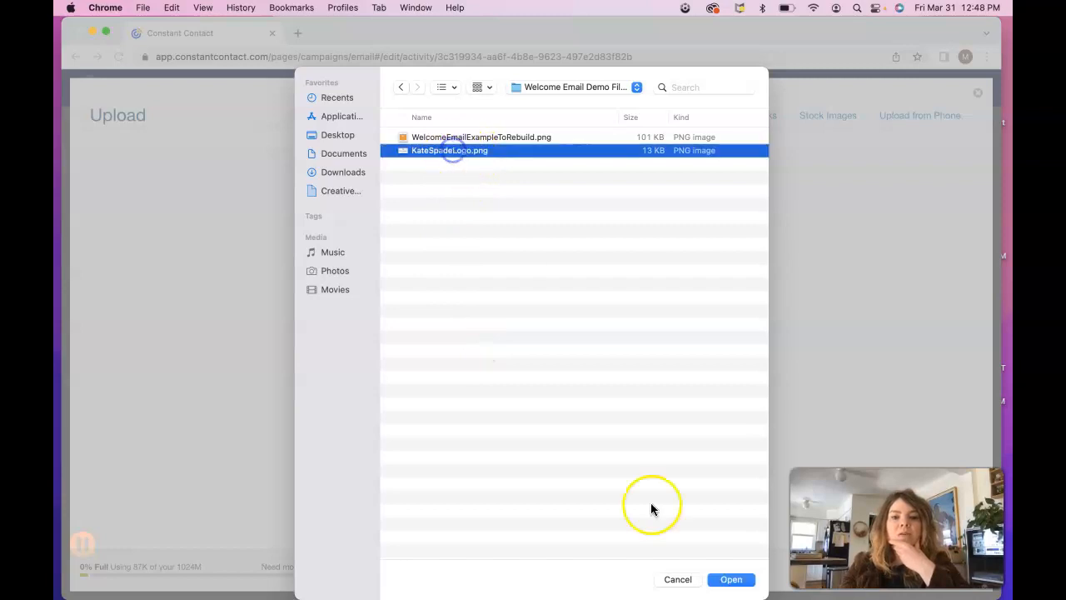
click(731, 580)
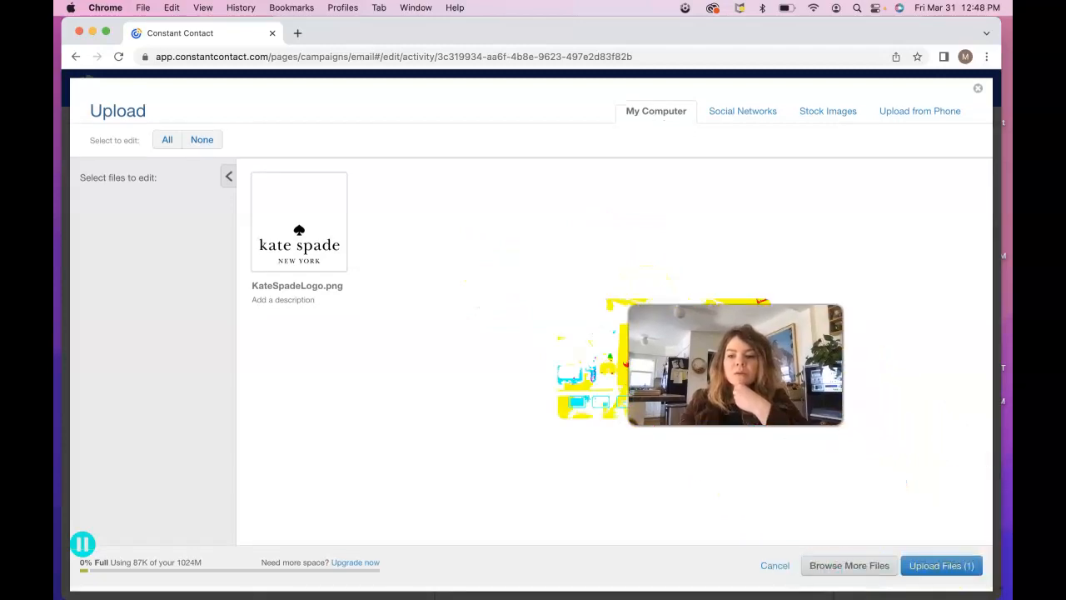
Step: Upload KateSpadeLogo.png and insert it as the email's logo above the Welcome banner
click(955, 570)
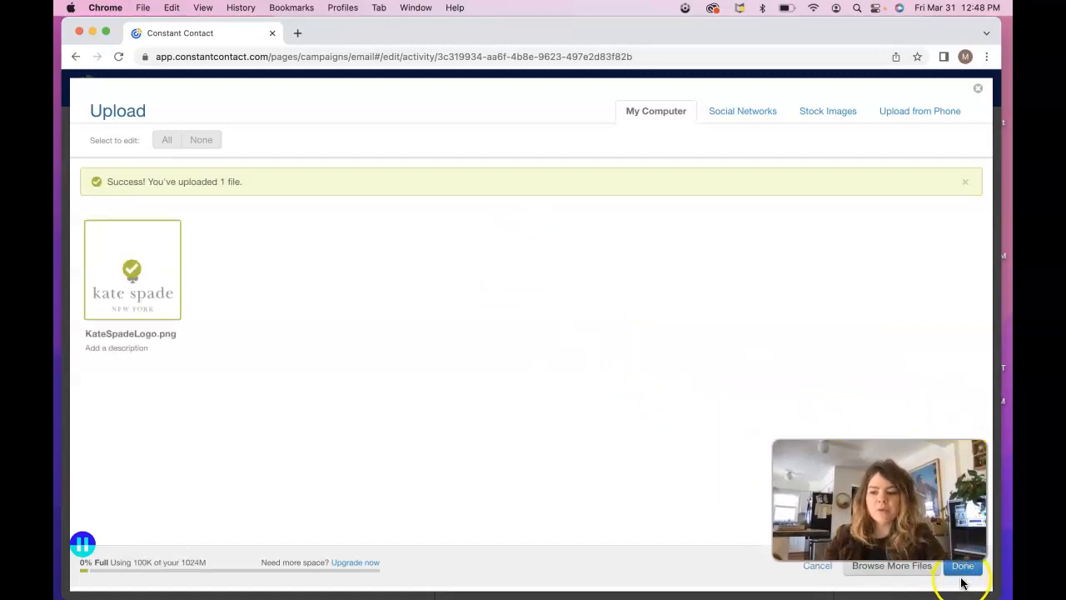
click(963, 569)
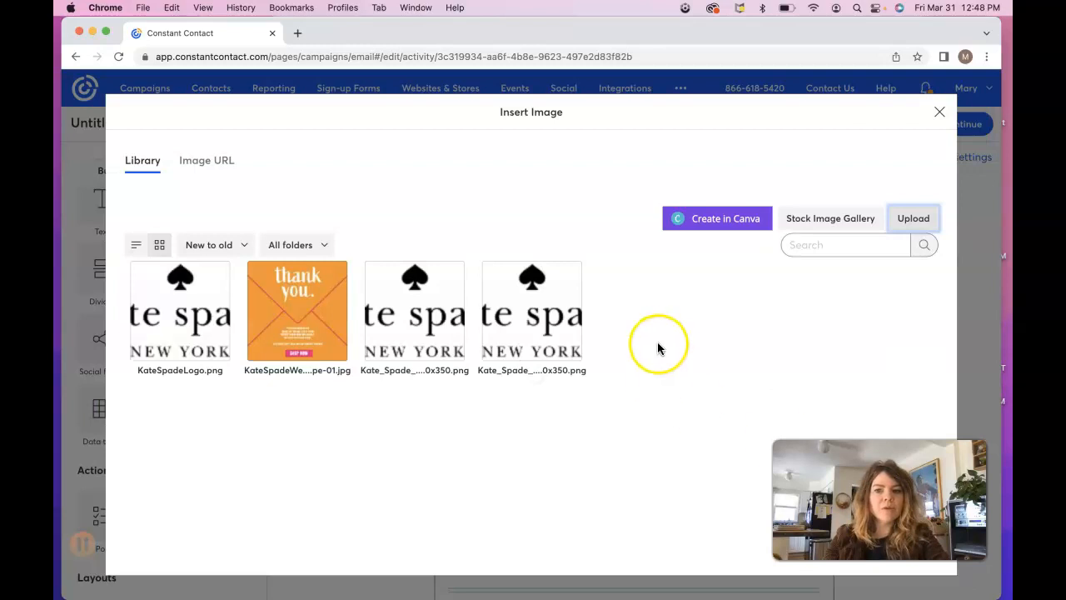
click(188, 321)
drag(876, 500, 860, 167)
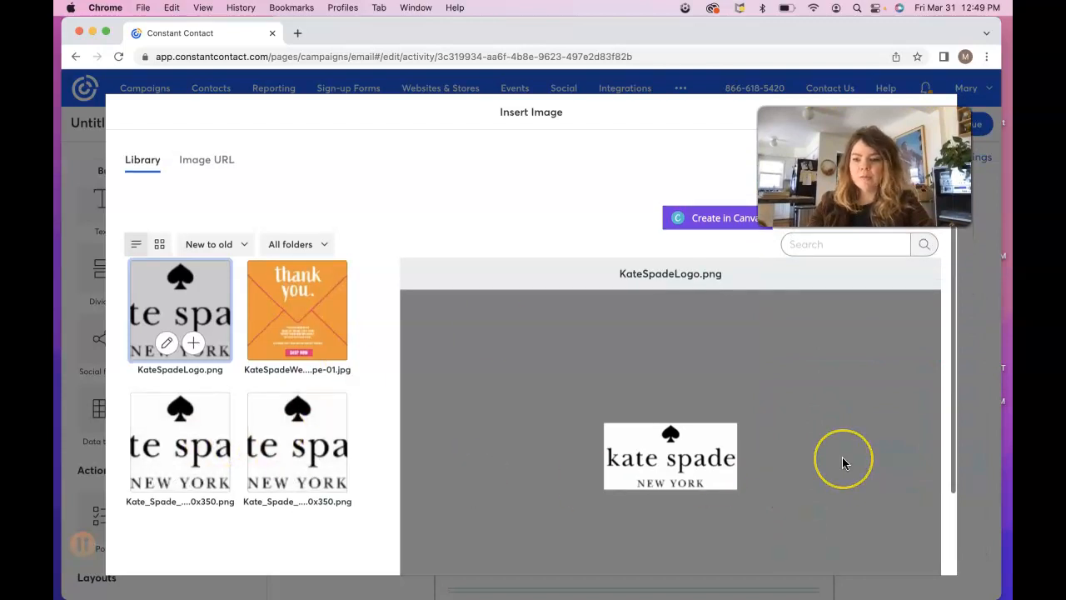
scroll(842, 463, down, 2)
scroll(842, 458, down, 1)
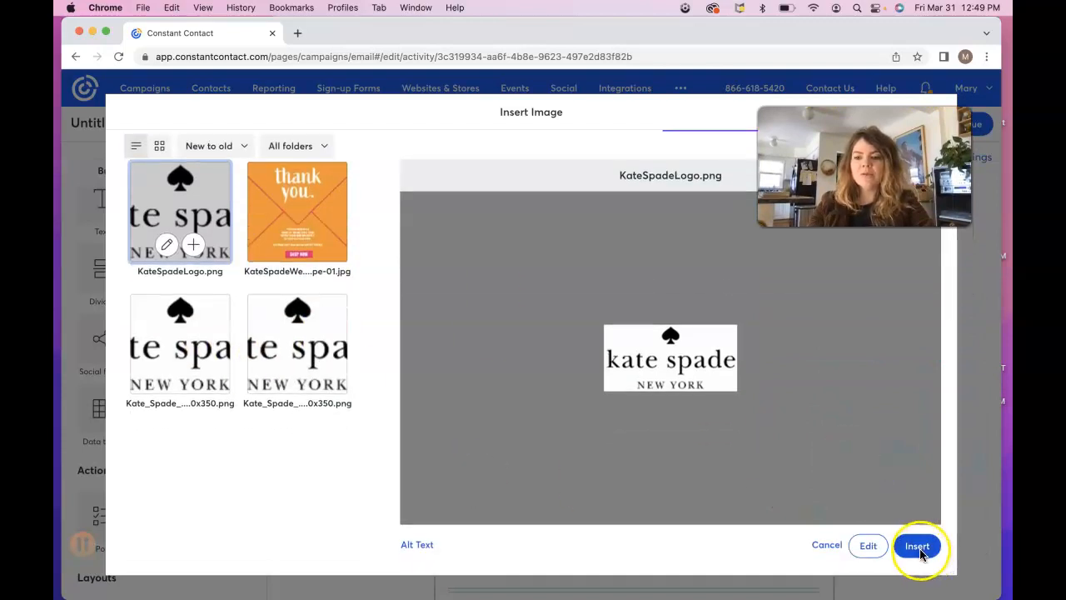
click(918, 547)
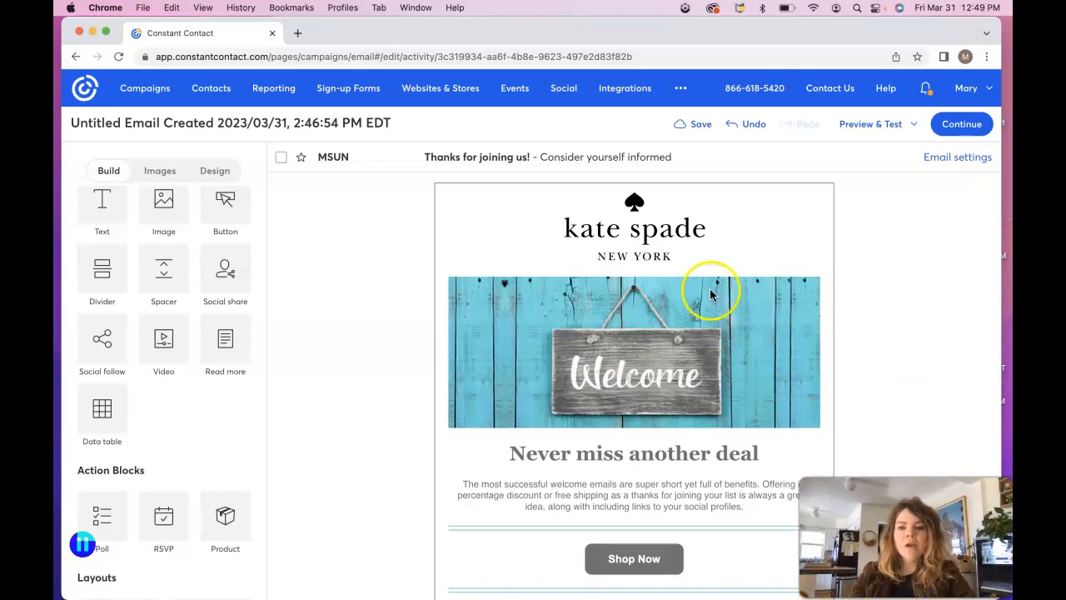
click(629, 249)
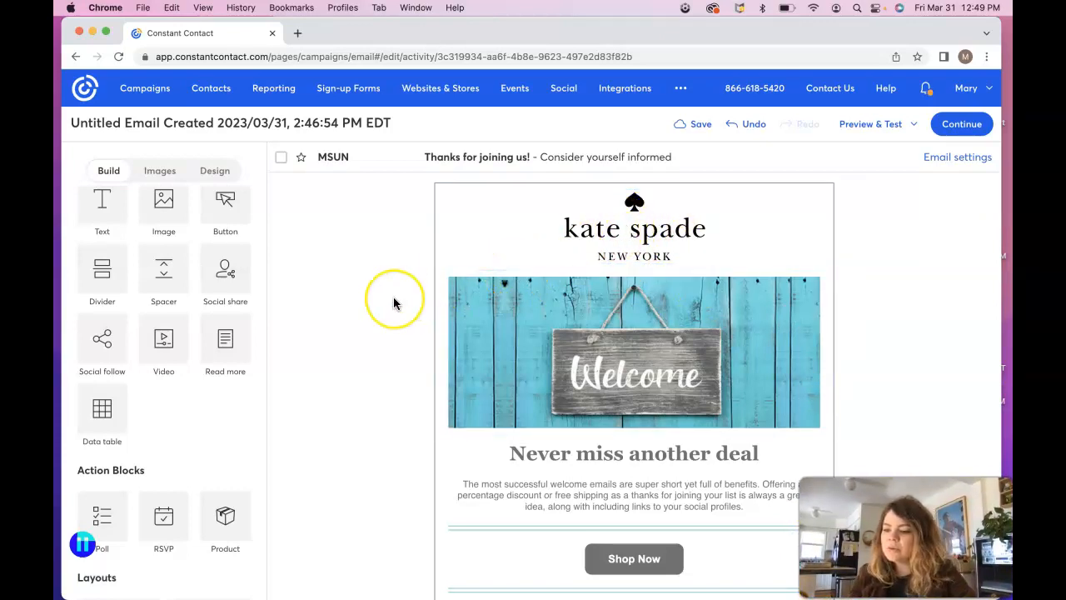
Step: Save the email, then start replacing the Welcome banner from the image library
click(701, 125)
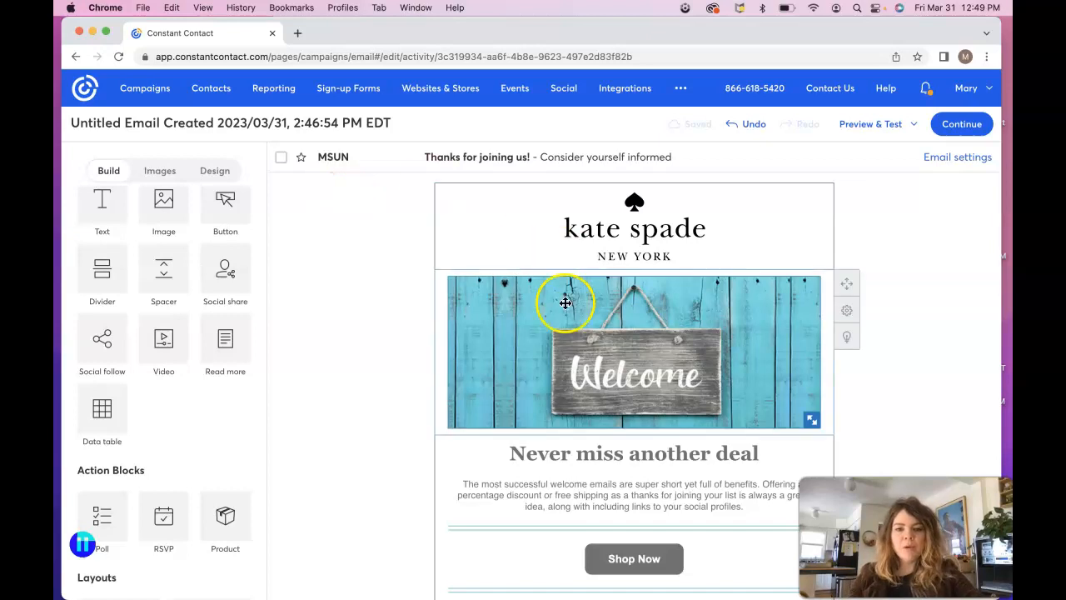
click(565, 330)
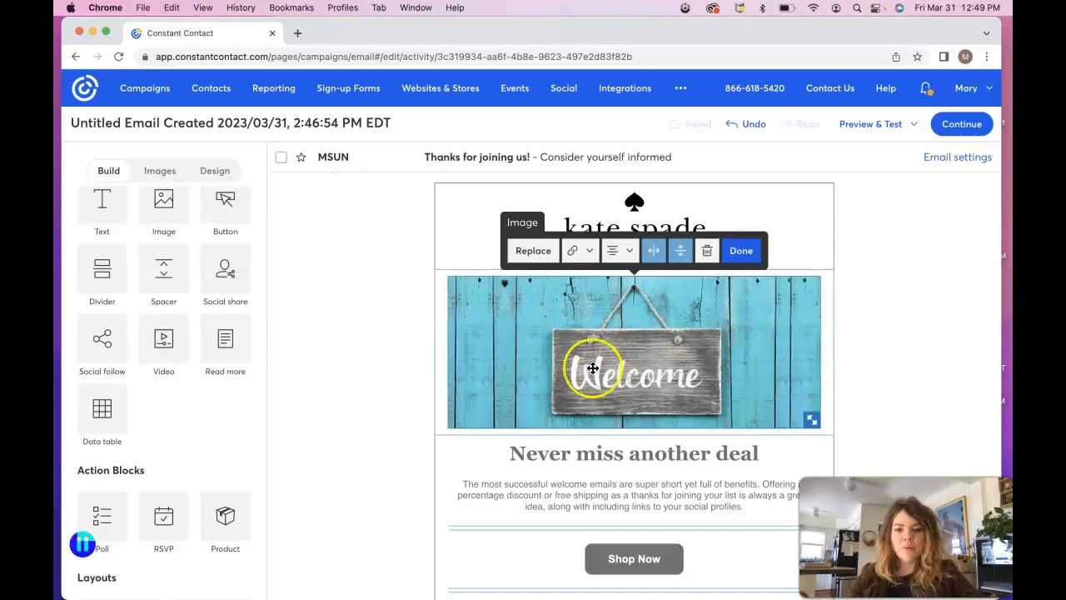
click(538, 254)
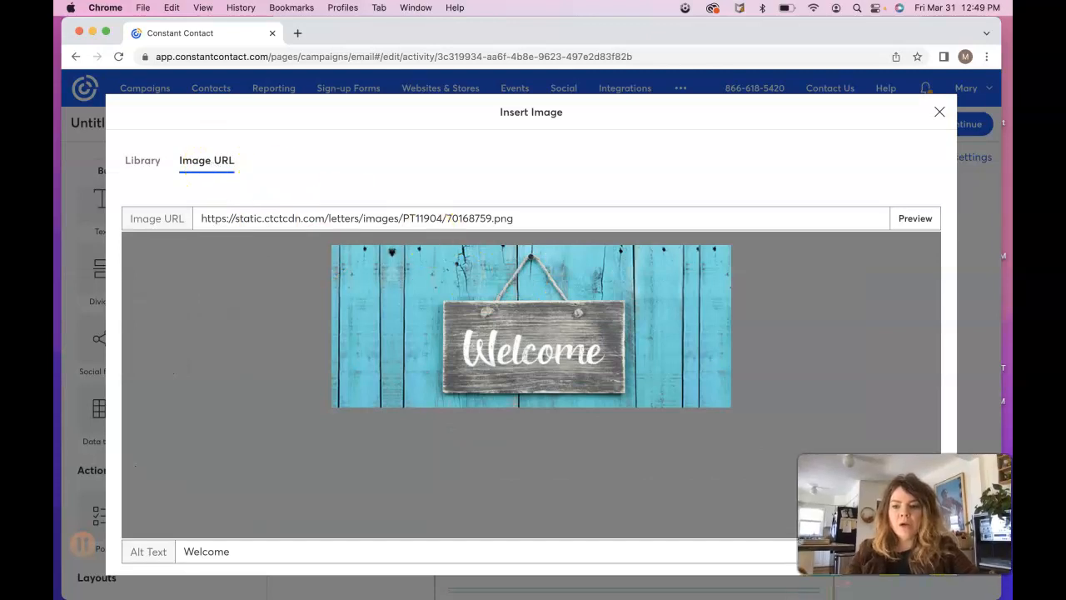
scroll(867, 470, down, 2)
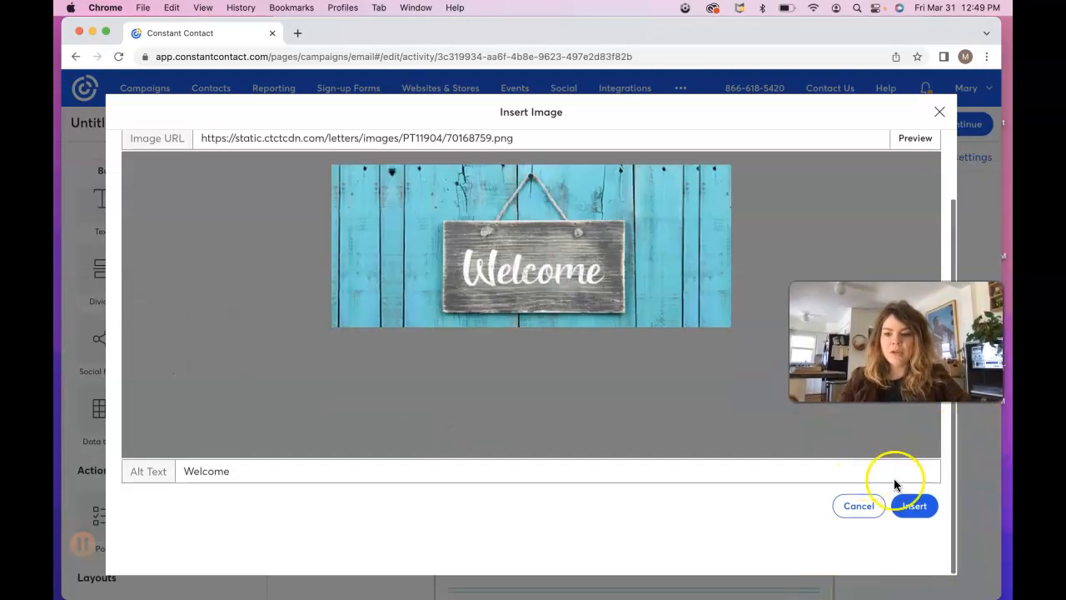
scroll(634, 418, up, 2)
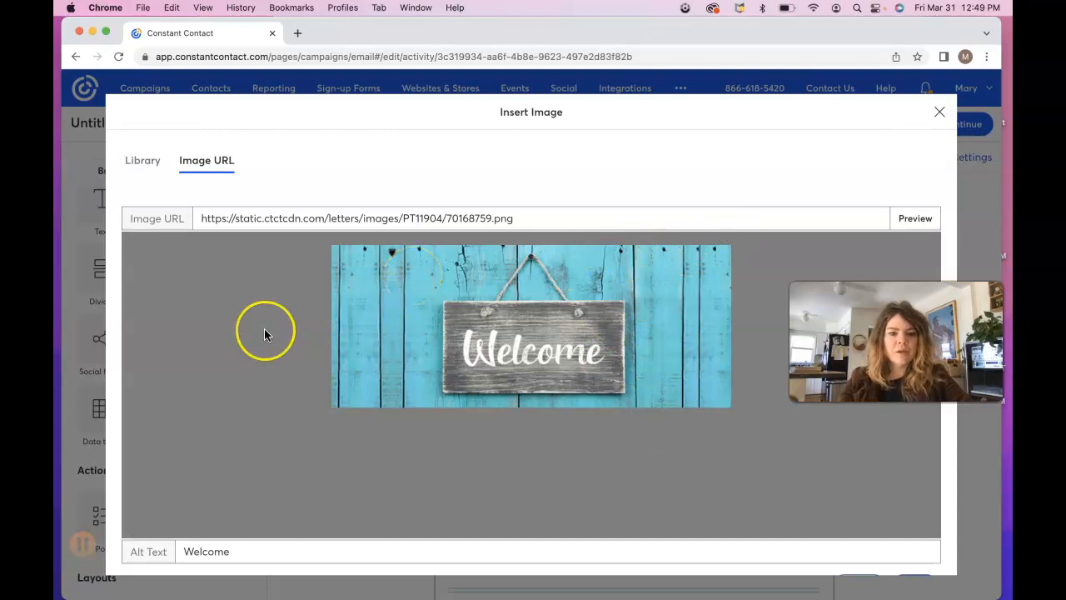
scroll(264, 328, down, 2)
scroll(264, 330, up, 2)
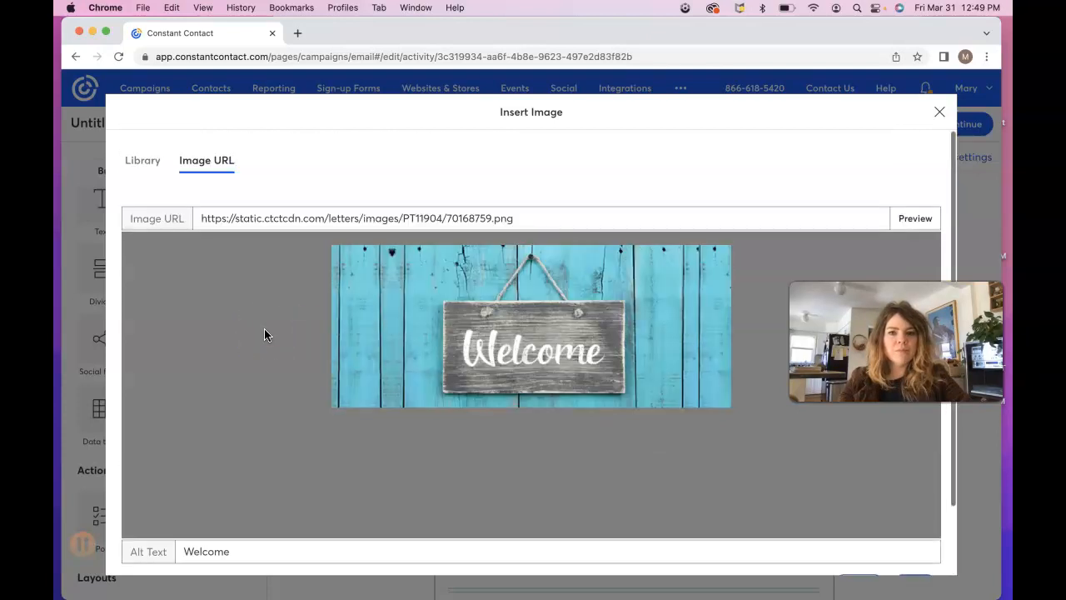
click(155, 161)
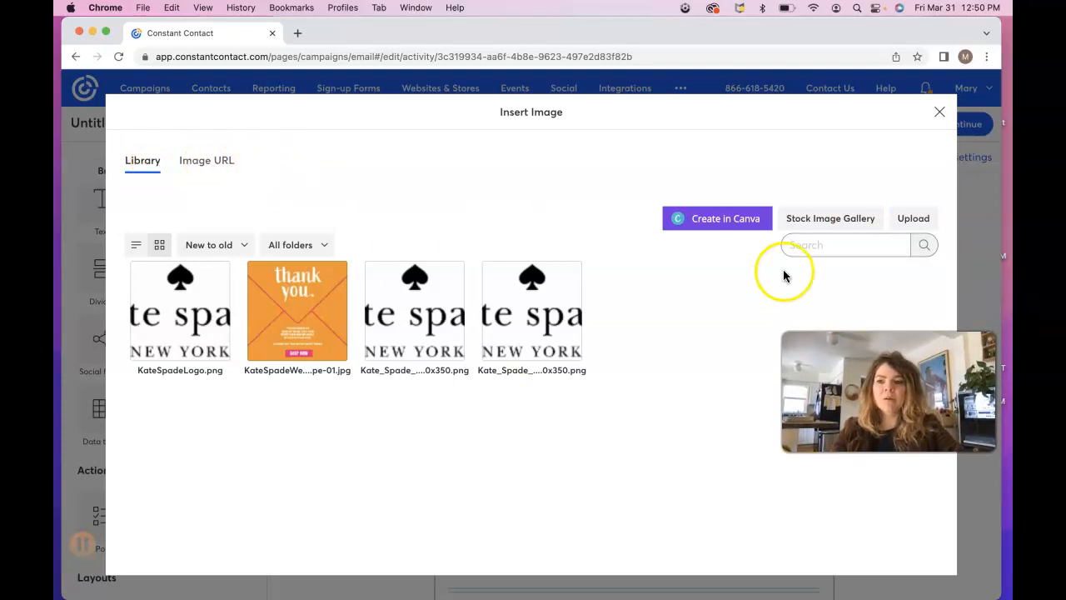
Step: Upload the thank-you JPG from the Welcome Email Demo folder to the image library
click(919, 219)
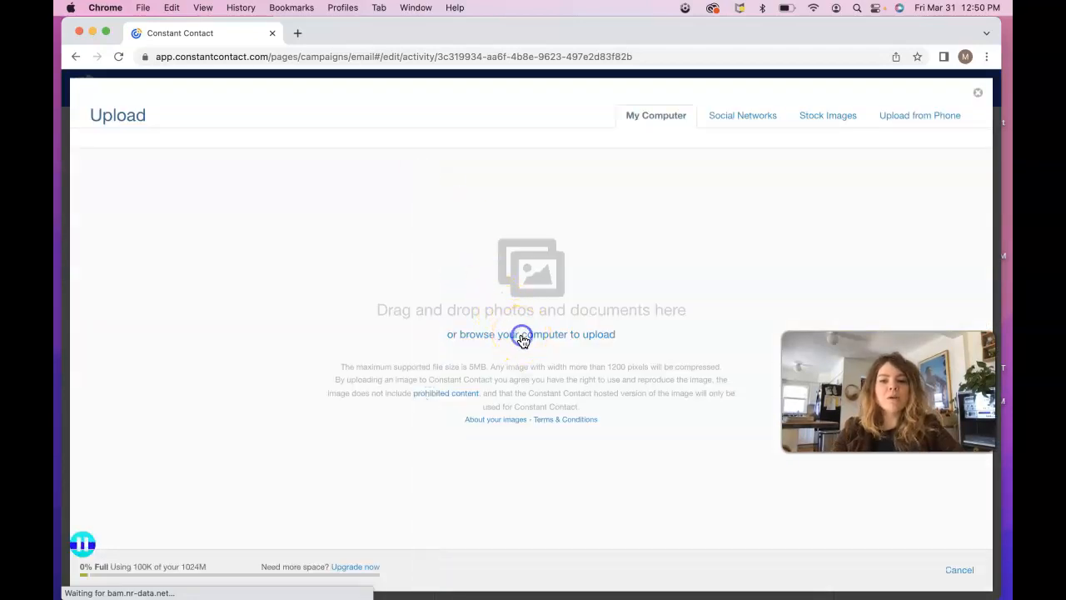
click(522, 338)
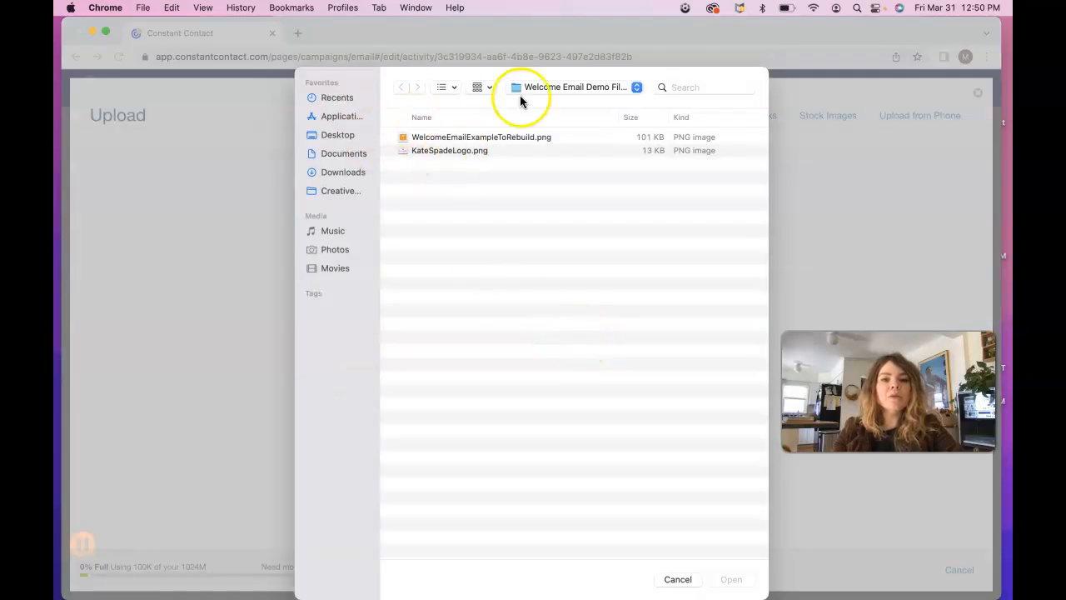
click(550, 89)
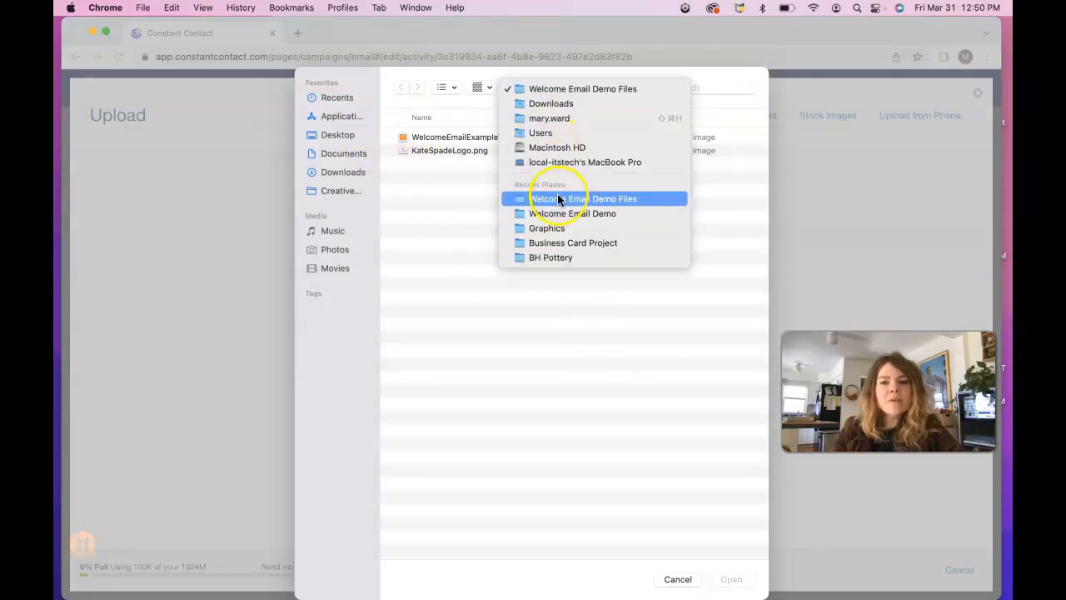
click(560, 210)
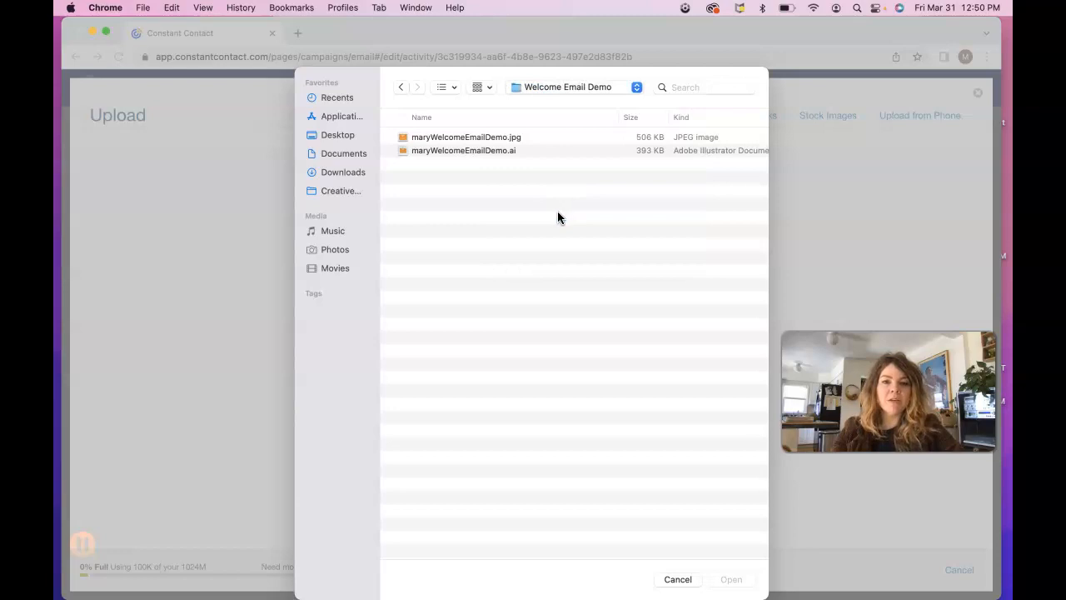
click(472, 136)
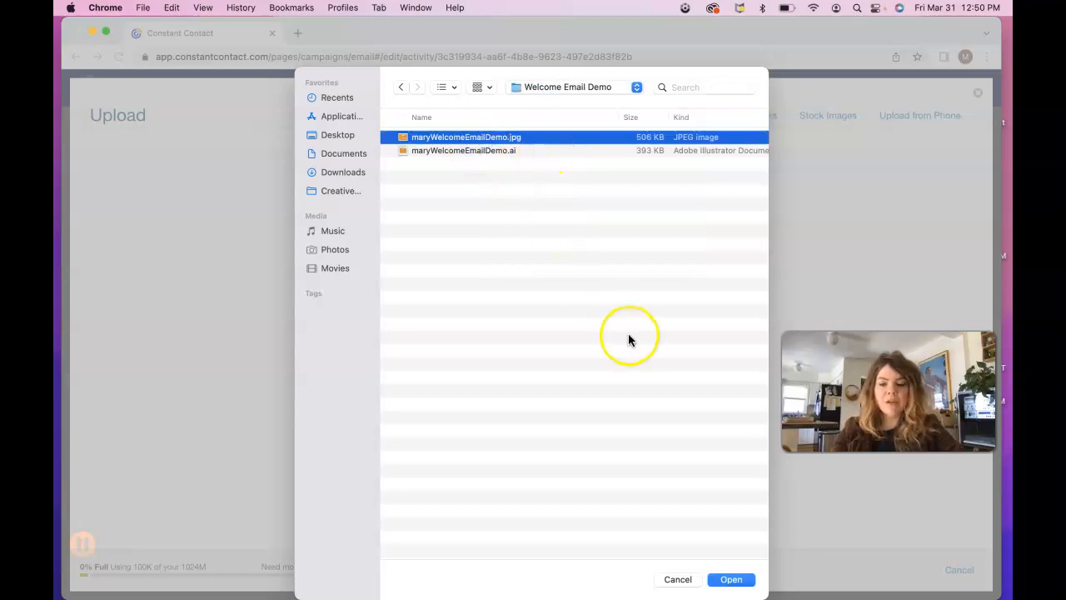
click(731, 579)
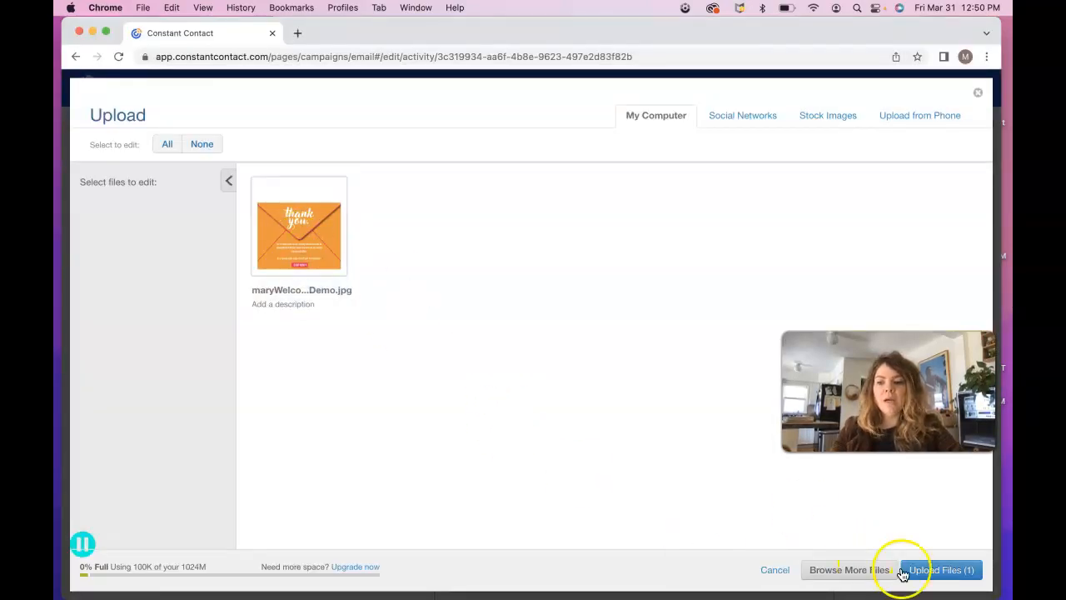
click(942, 572)
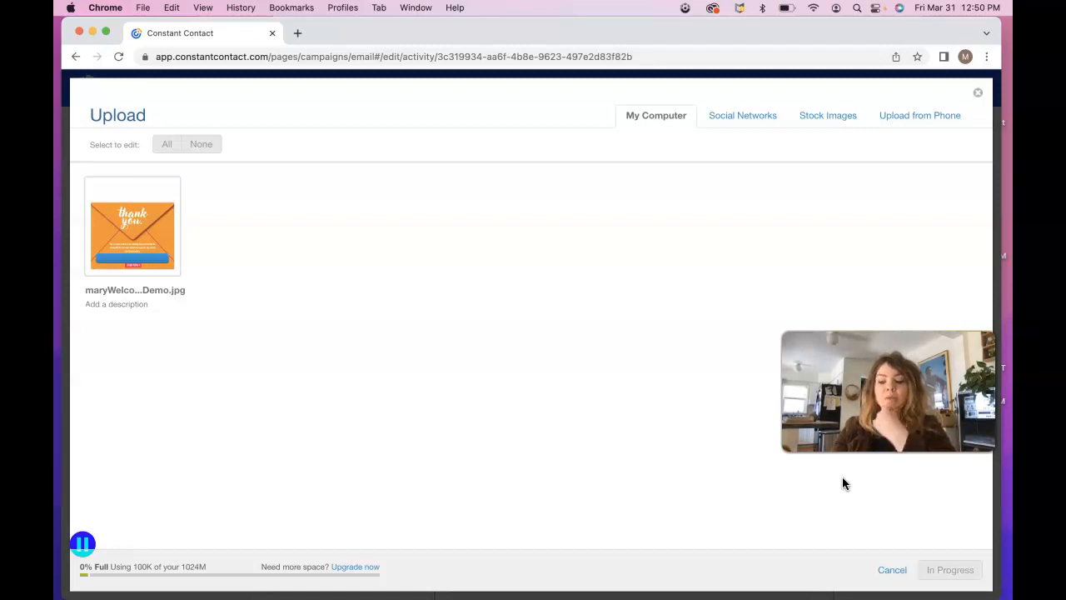
click(887, 501)
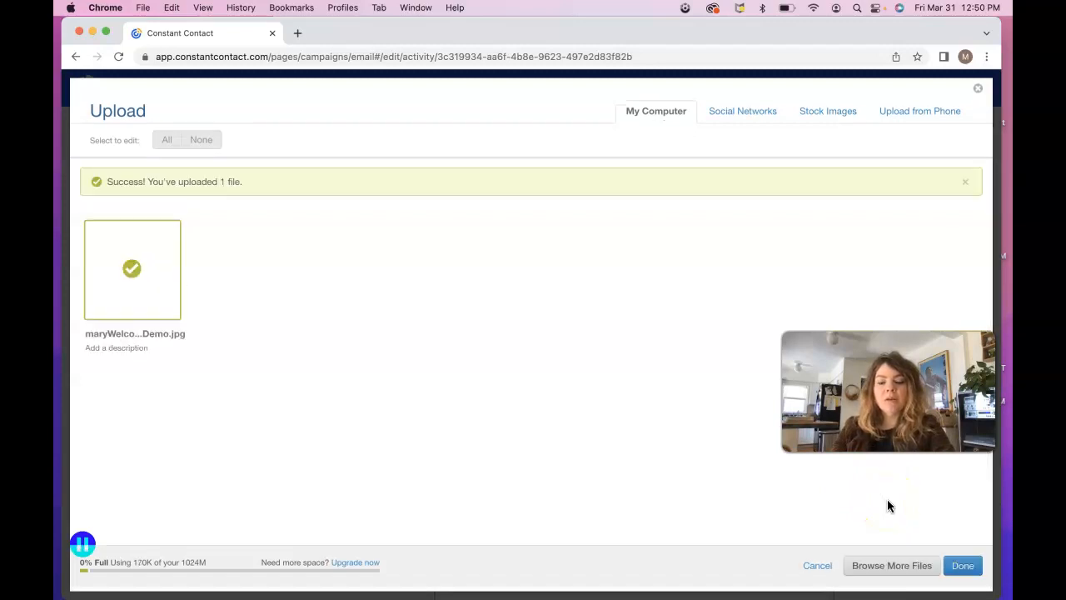
click(962, 566)
Step: Insert the uploaded maryWelcomeEmailDemo.jpg in place of the Welcome banner
click(762, 418)
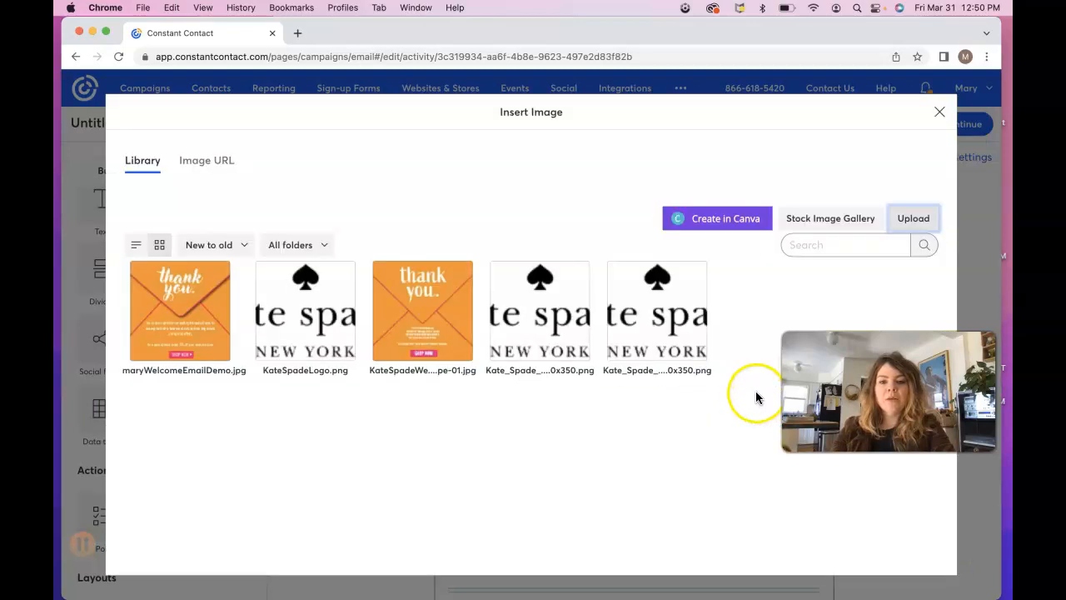
click(219, 325)
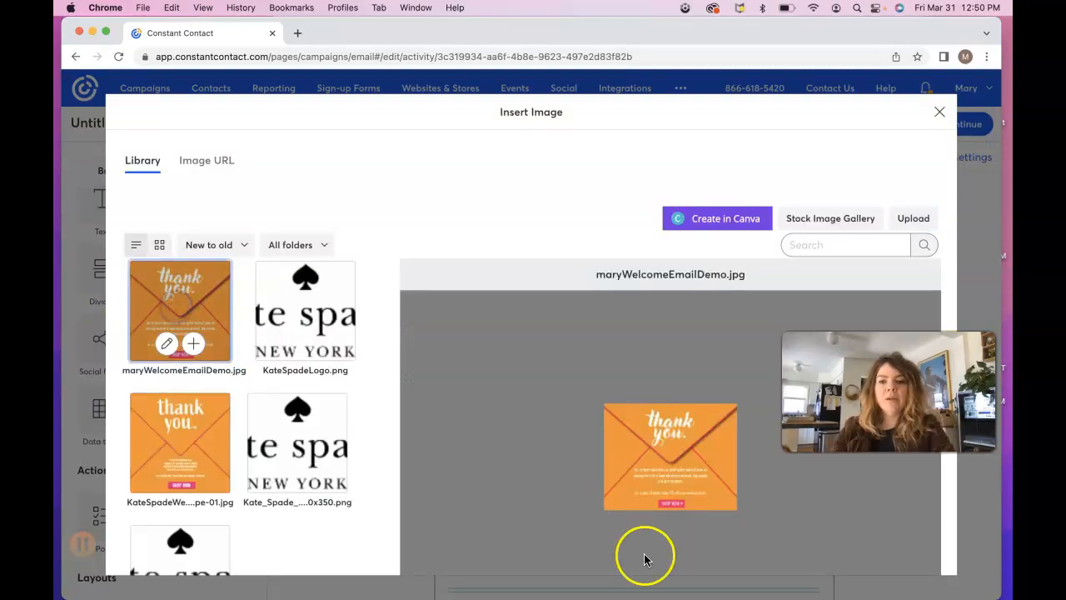
scroll(757, 450, down, 3)
click(916, 544)
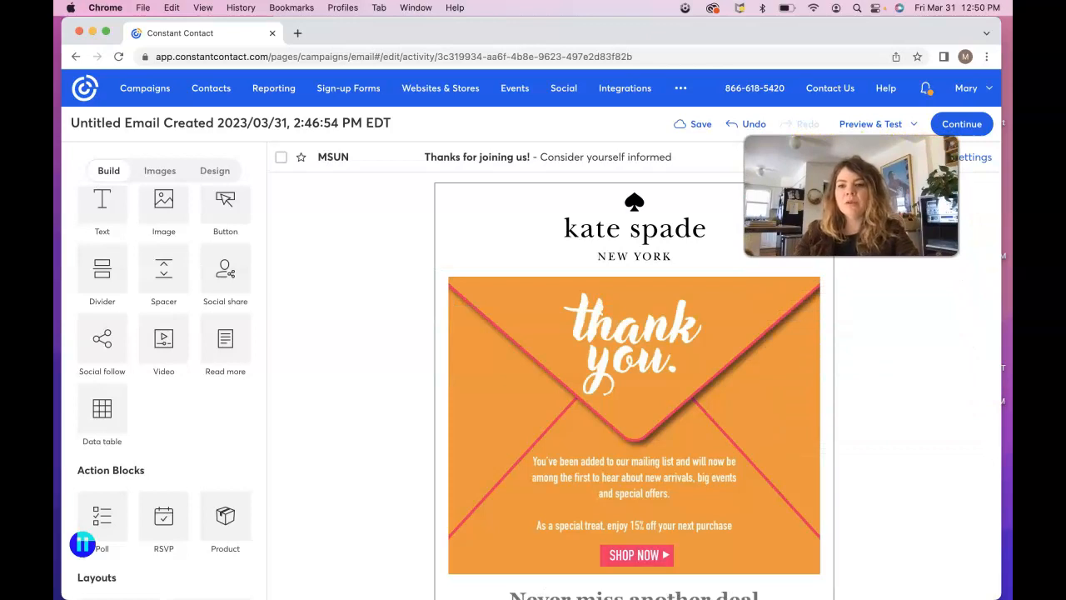
Step: Open WelcomeEmailExampleToRebuild.png from Downloads > Welcome Email Demo Files in Preview and close Finder
click(873, 583)
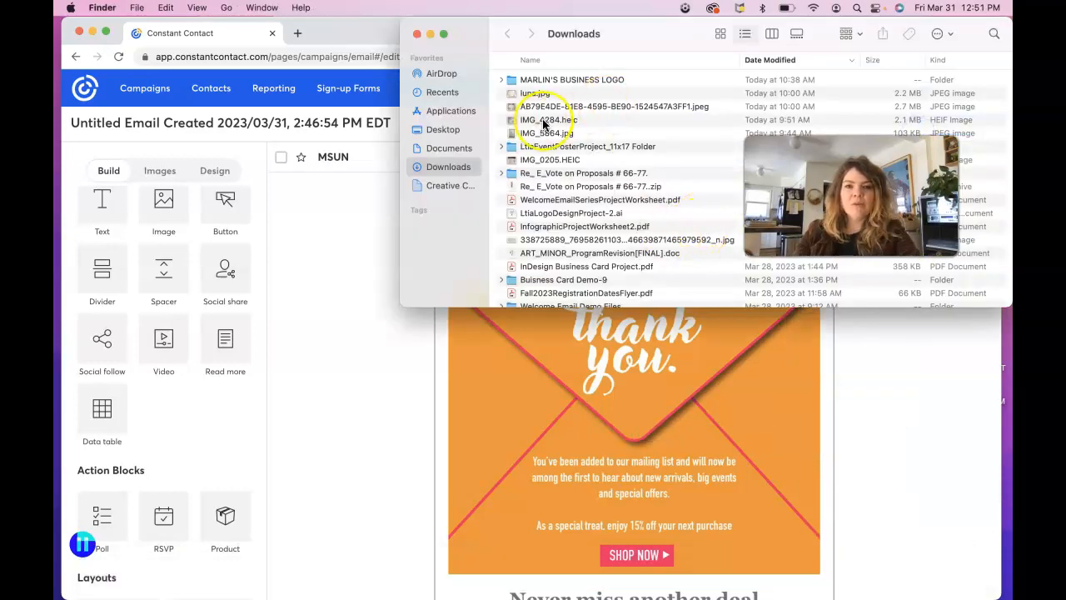
scroll(562, 286, down, 3)
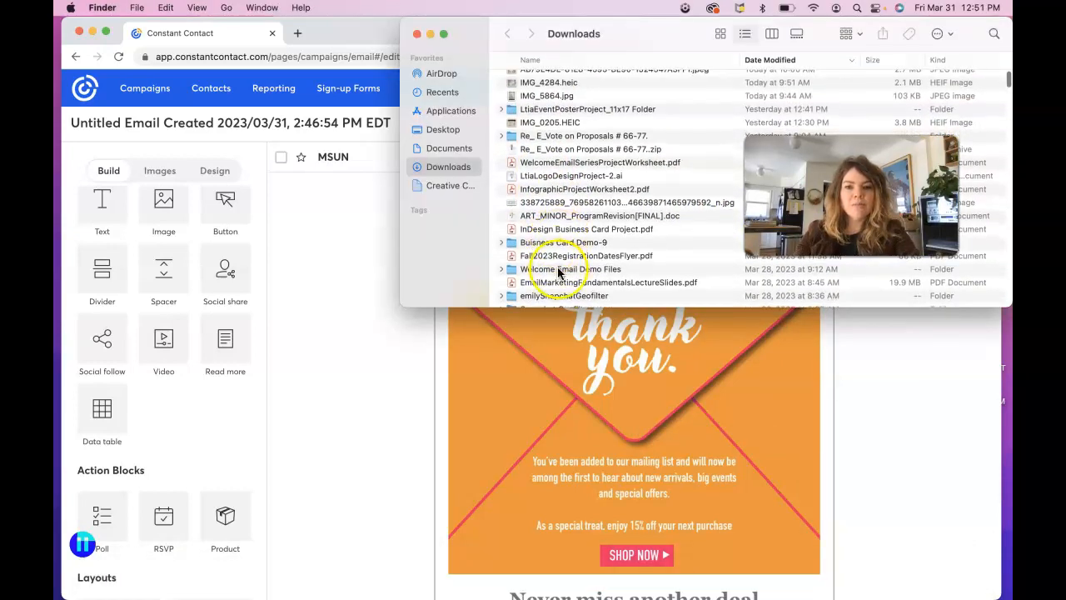
double_click(561, 270)
click(546, 95)
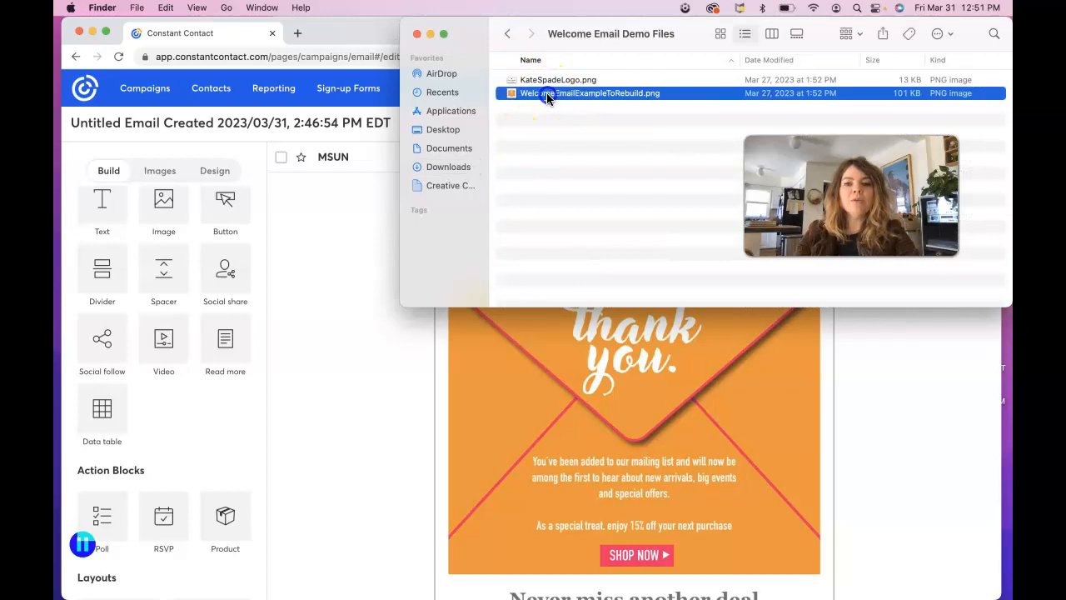
double_click(546, 92)
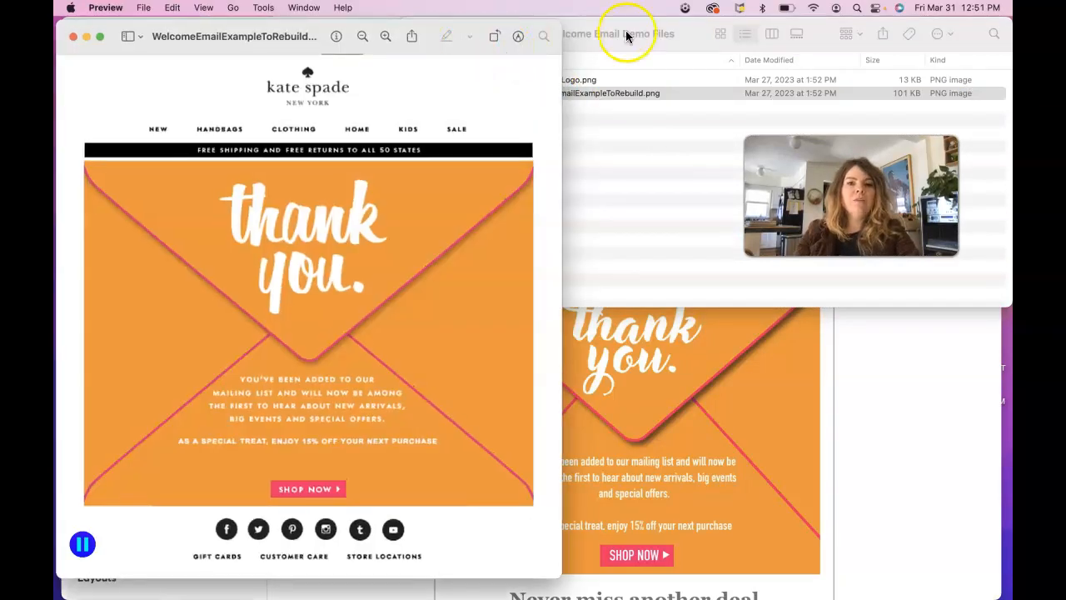
click(629, 34)
click(429, 35)
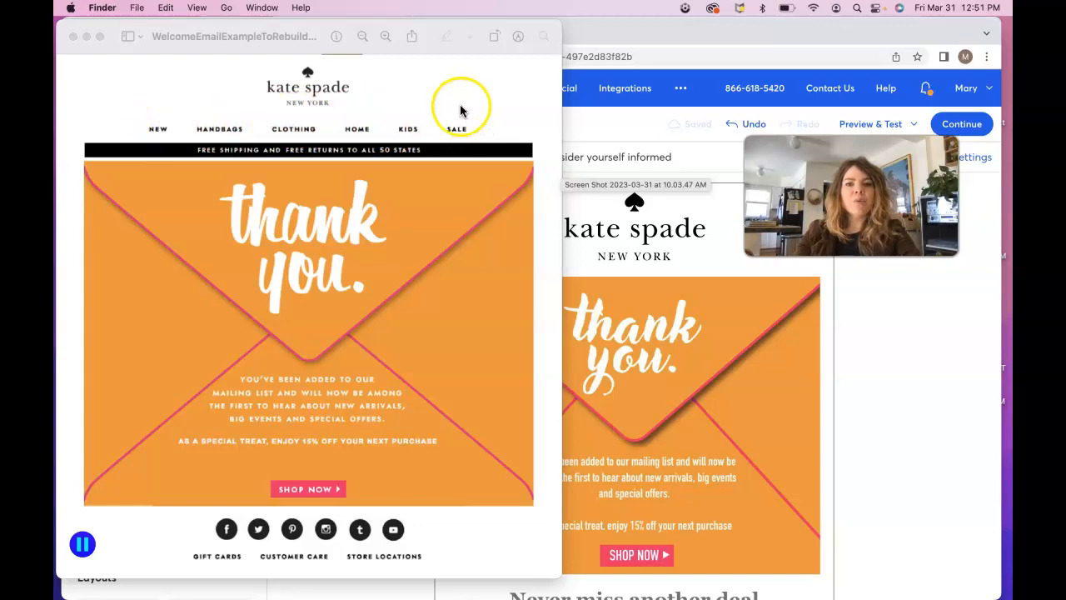
Step: Drag a Navigation bar layout block below the kate spade logo and select its first link
click(623, 34)
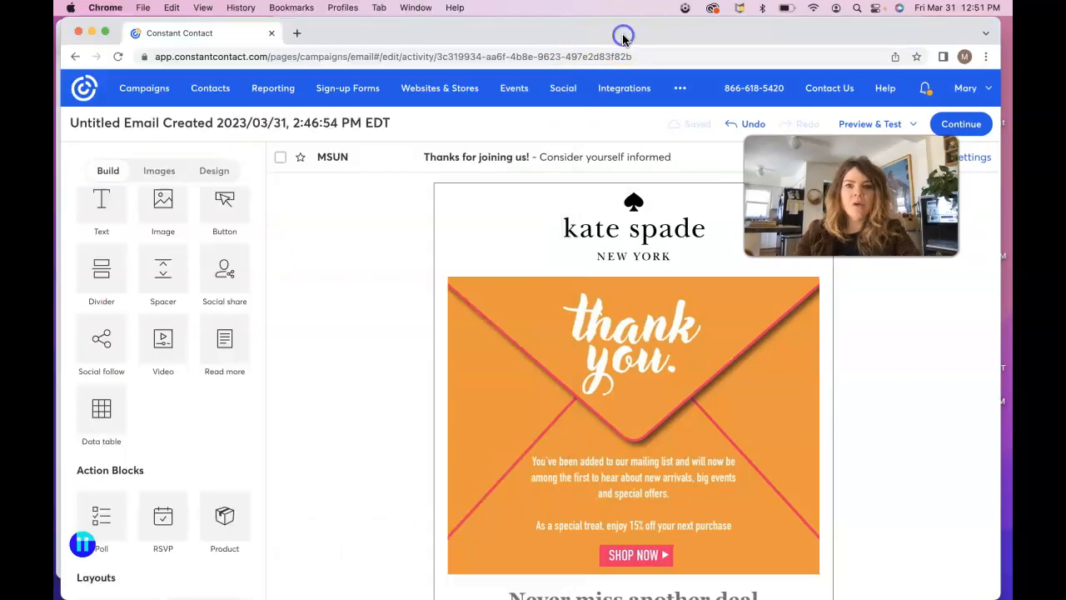
scroll(155, 470, down, 10)
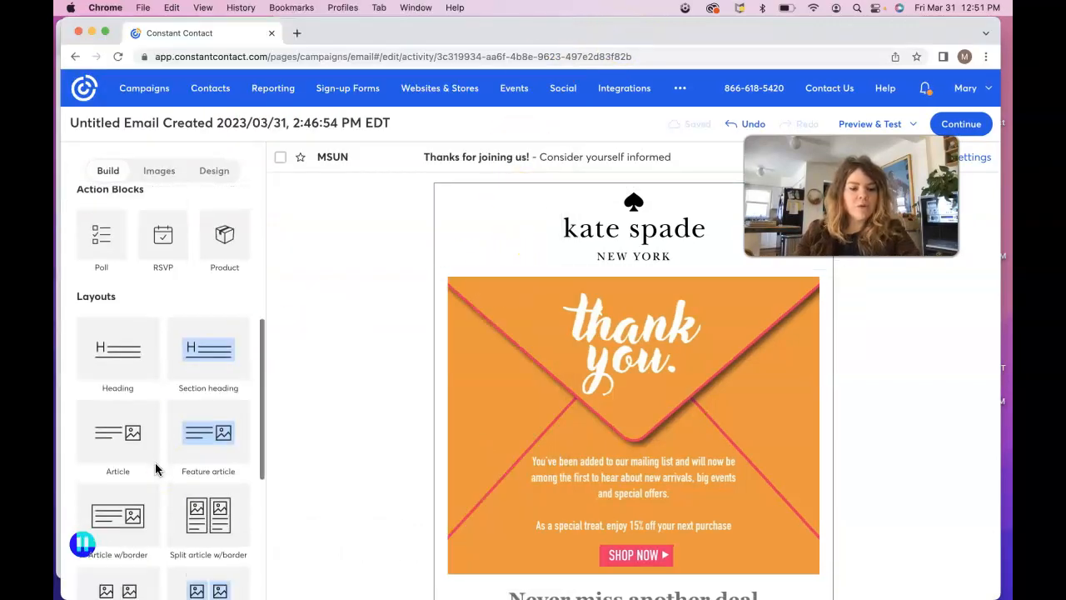
scroll(155, 470, down, 2)
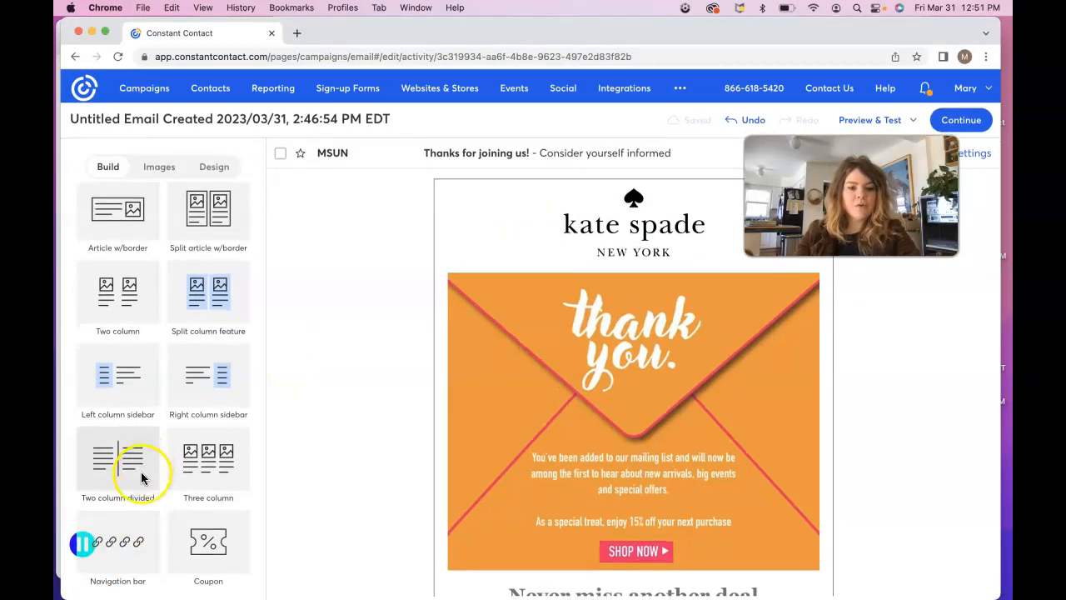
drag(132, 523, 531, 287)
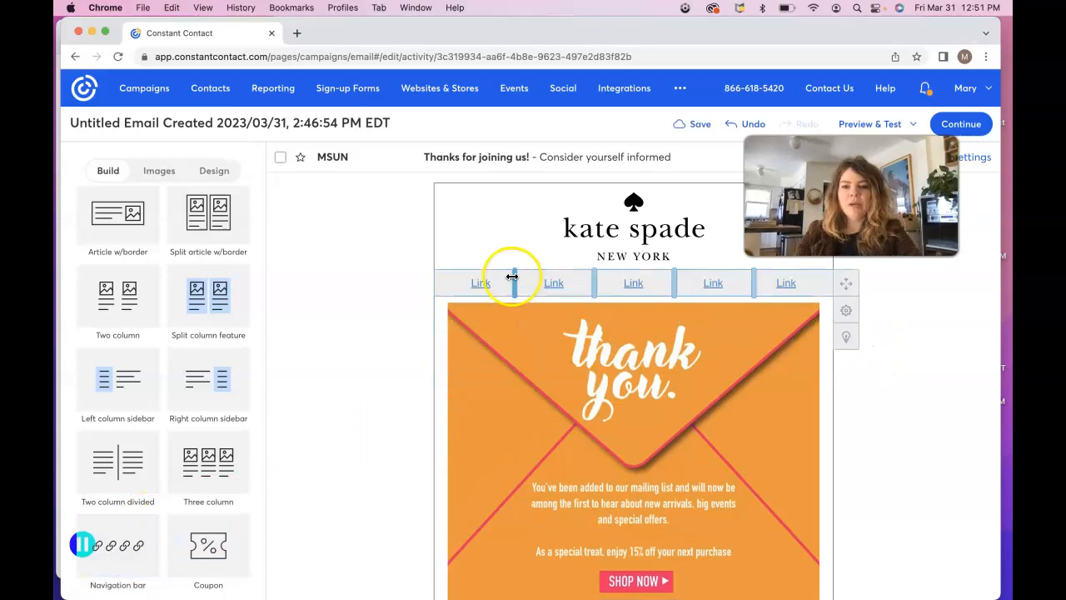
click(486, 286)
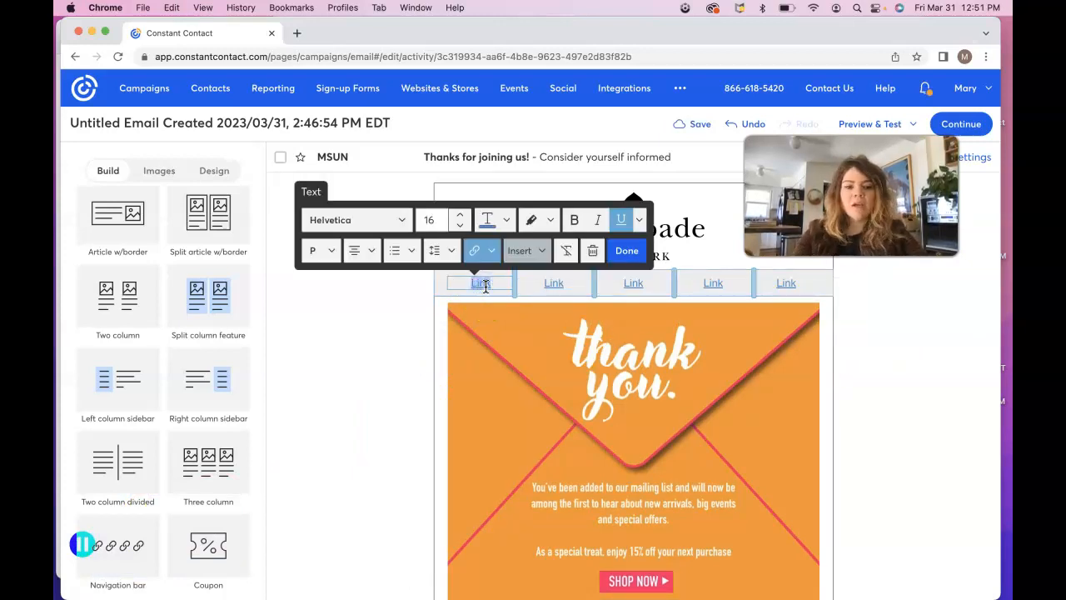
Step: Compare the new nav bar against the reference Kate Spade email image
mouse_move(669, 593)
click(793, 580)
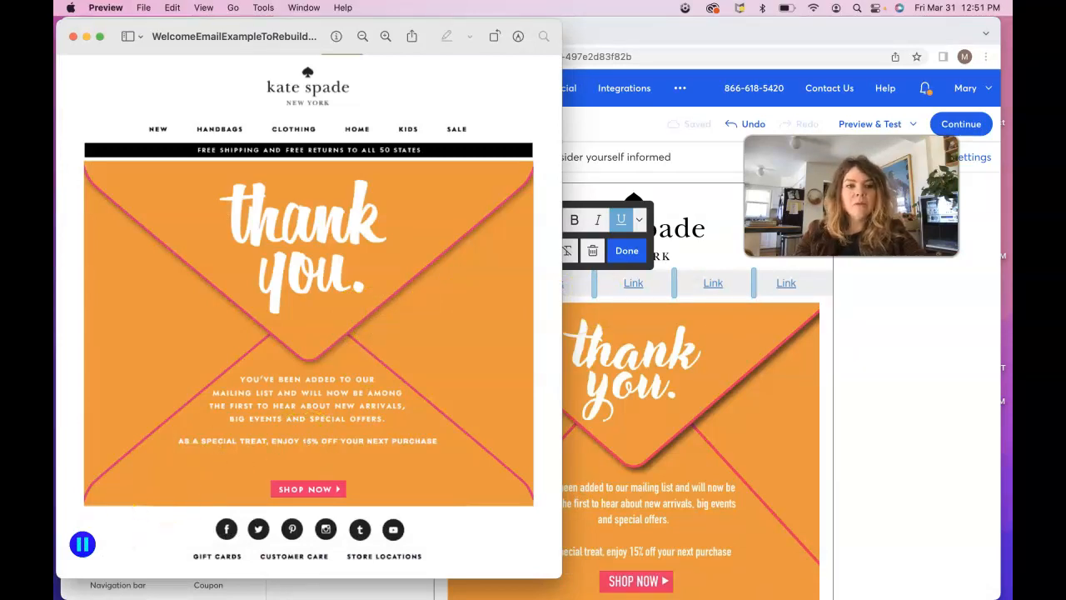
click(904, 440)
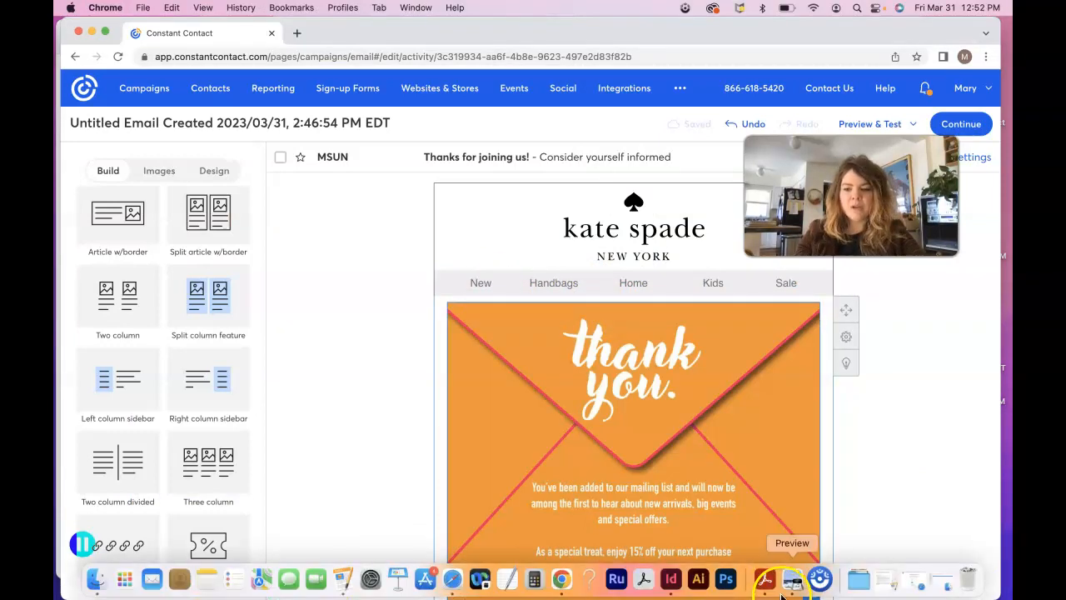
click(791, 579)
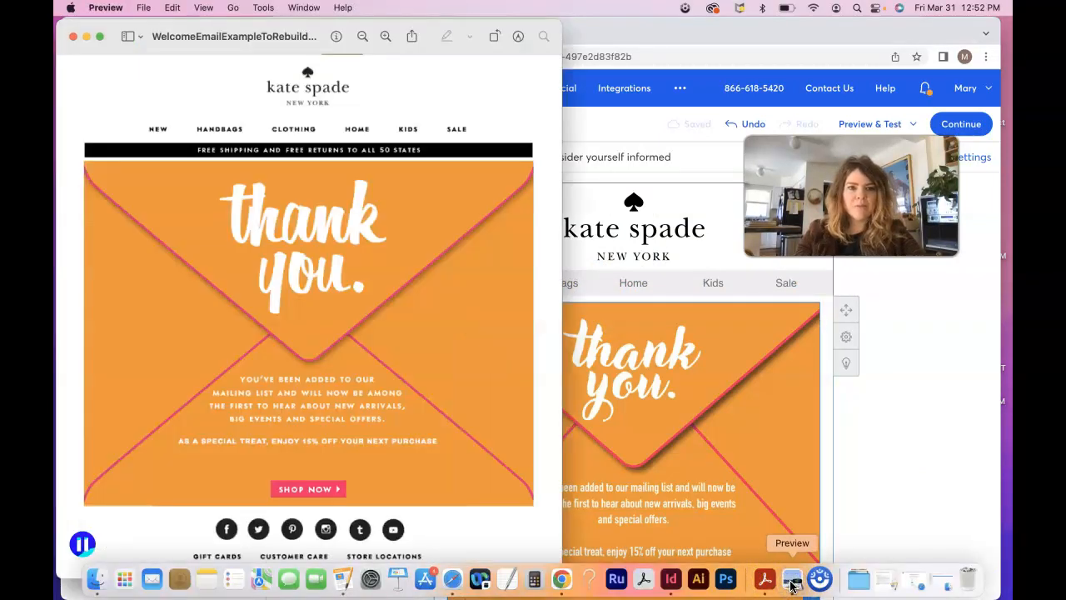
Step: Make the New and Handbags nav items bold Tahoma
click(848, 419)
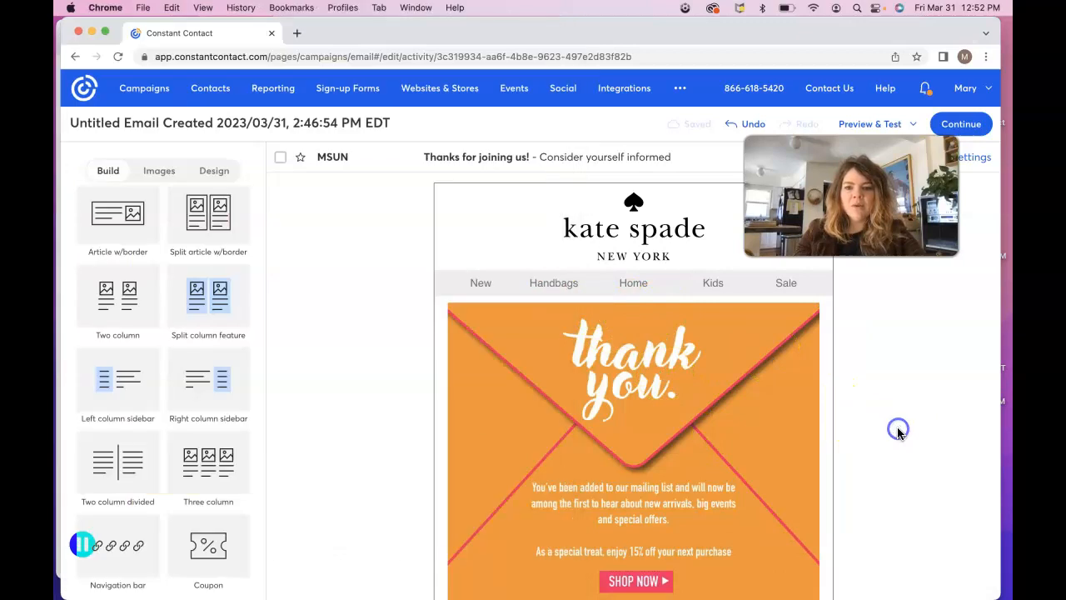
click(481, 283)
click(404, 221)
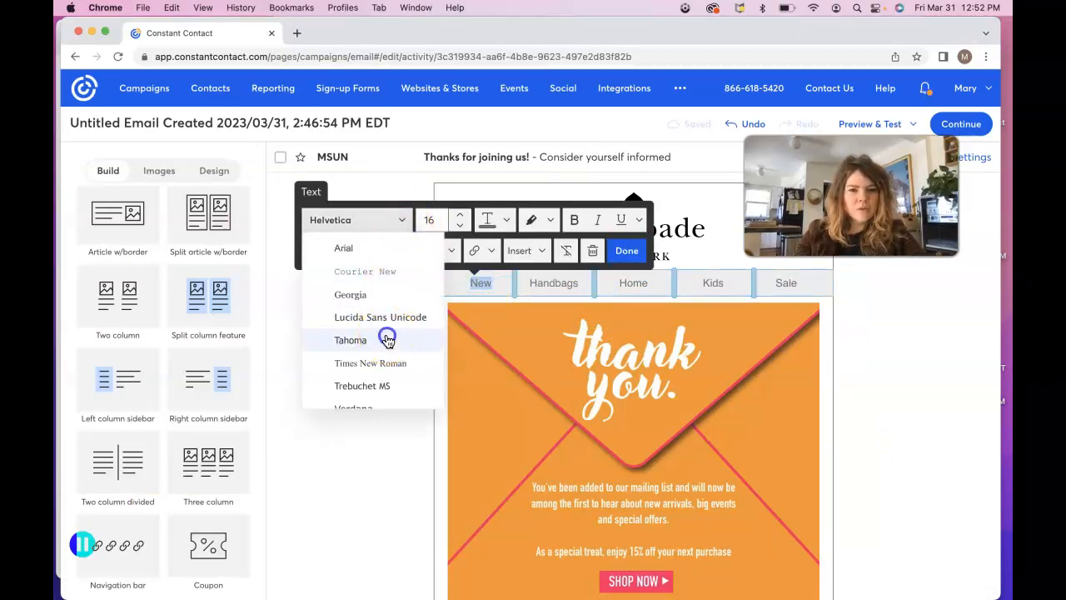
click(387, 339)
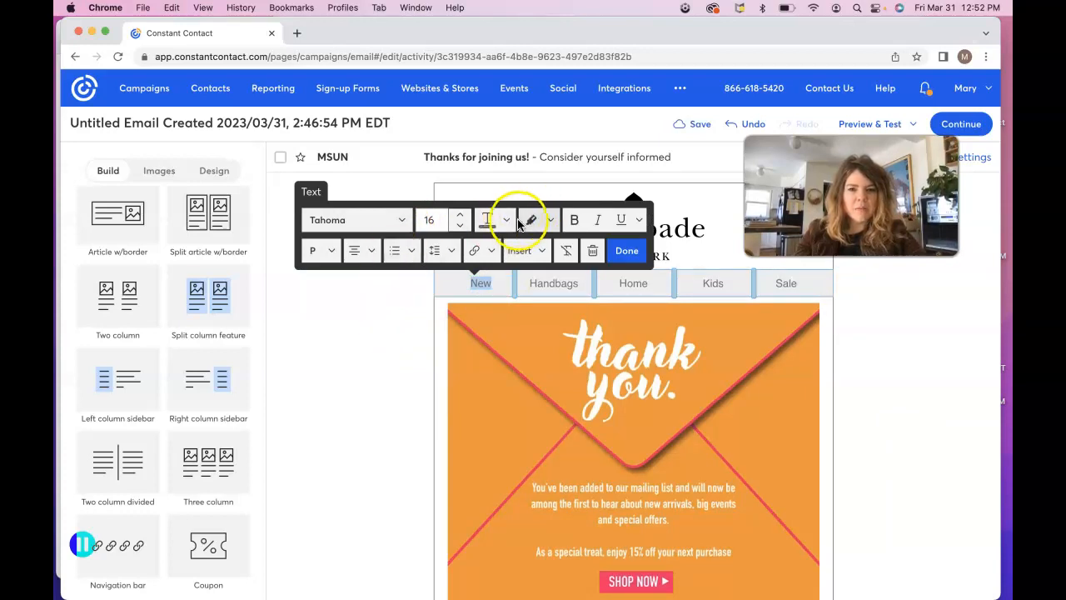
click(574, 220)
double_click(551, 283)
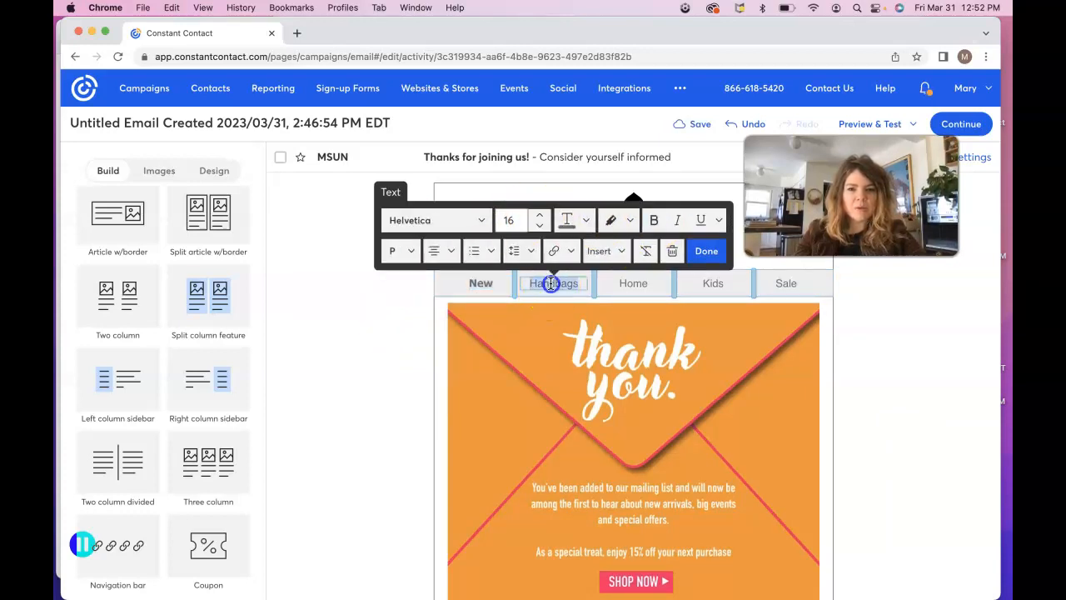
click(481, 220)
click(459, 341)
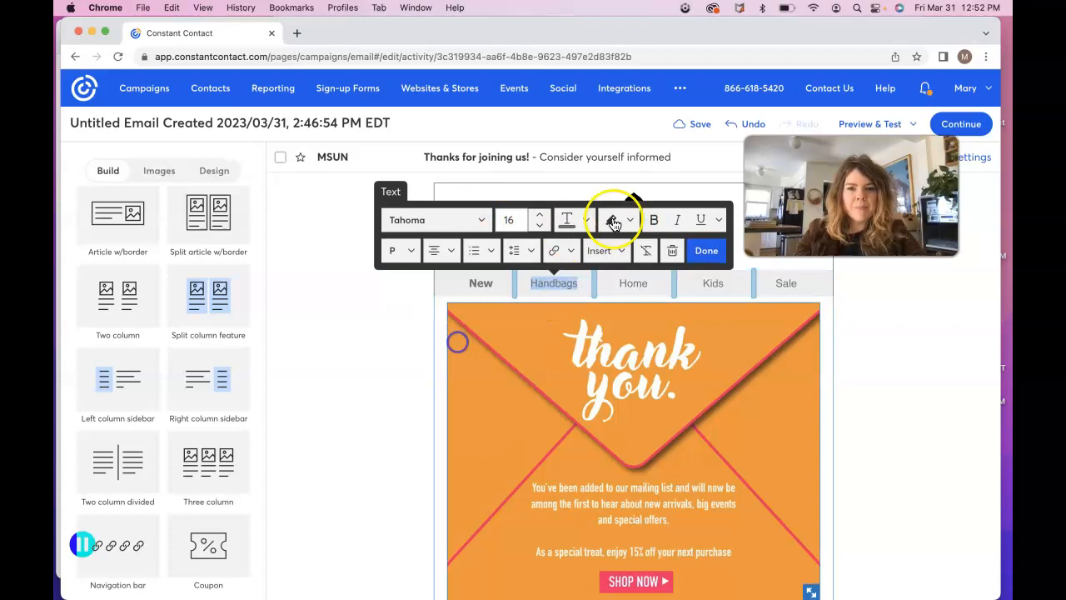
click(653, 220)
Step: Make the Home, Kids and Sale nav items bold Tahoma
double_click(633, 283)
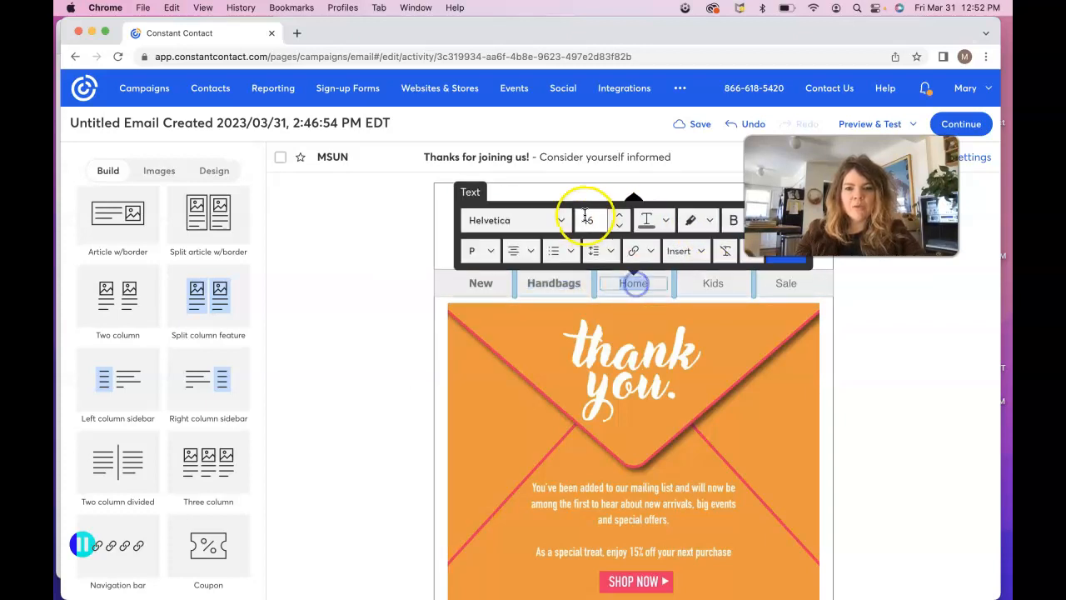
click(560, 220)
click(551, 341)
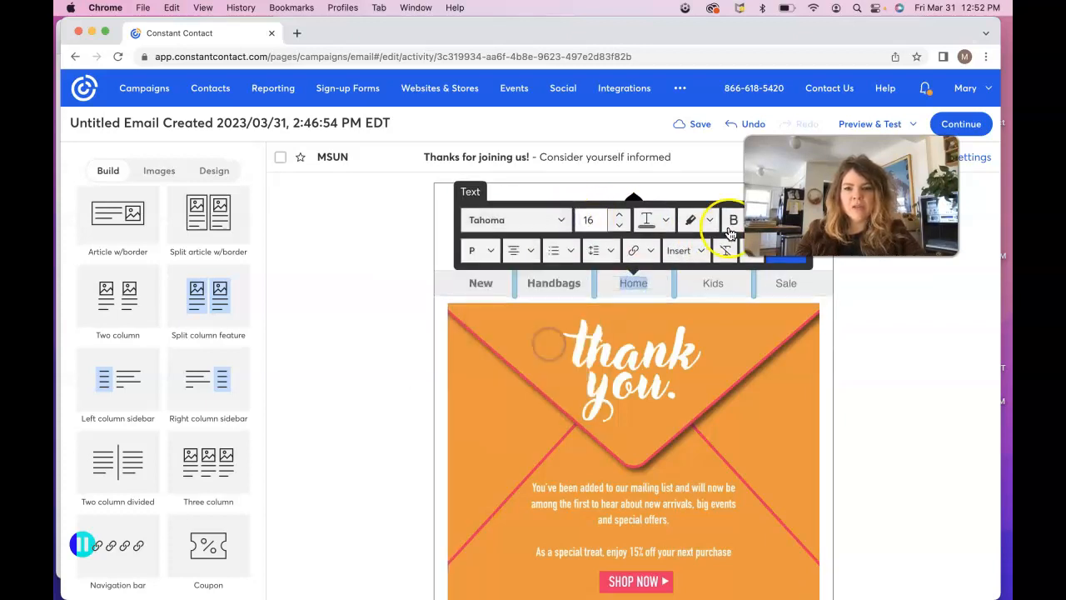
click(733, 223)
double_click(714, 283)
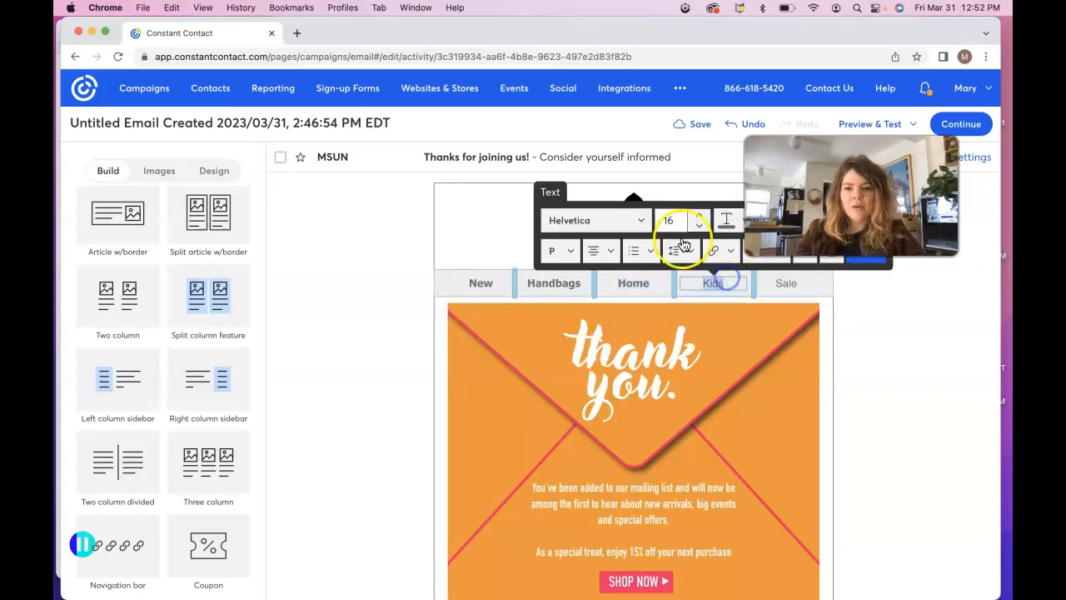
click(638, 220)
click(624, 339)
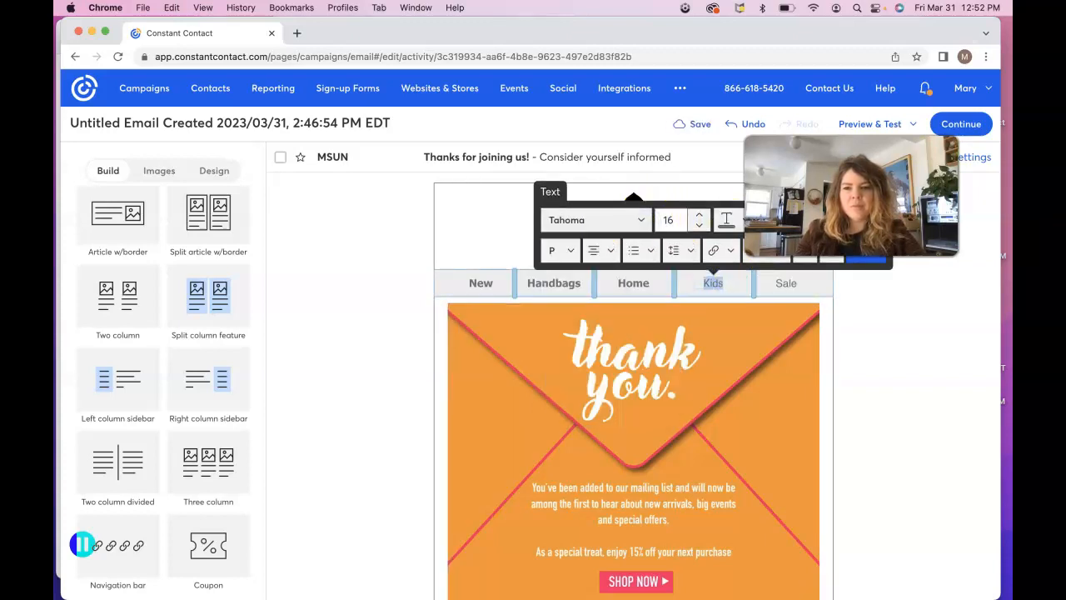
click(810, 222)
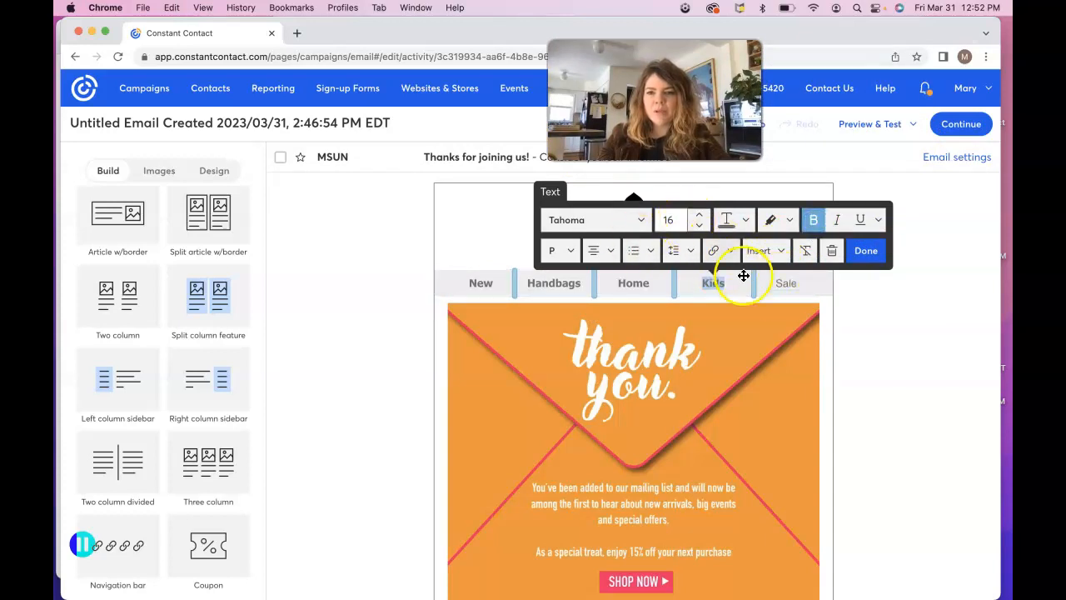
double_click(785, 284)
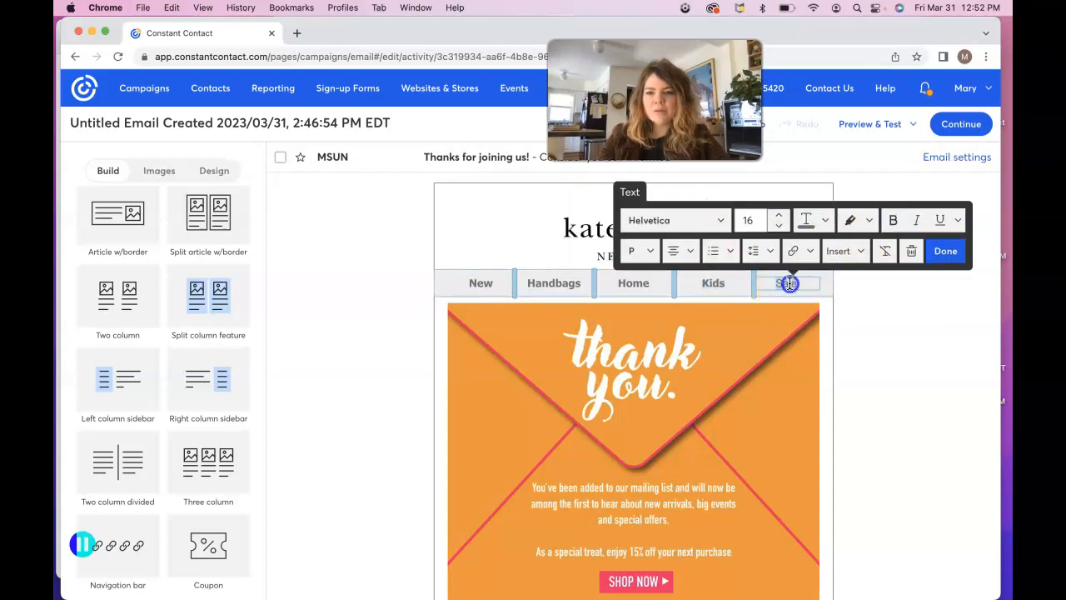
click(719, 220)
click(688, 341)
click(893, 221)
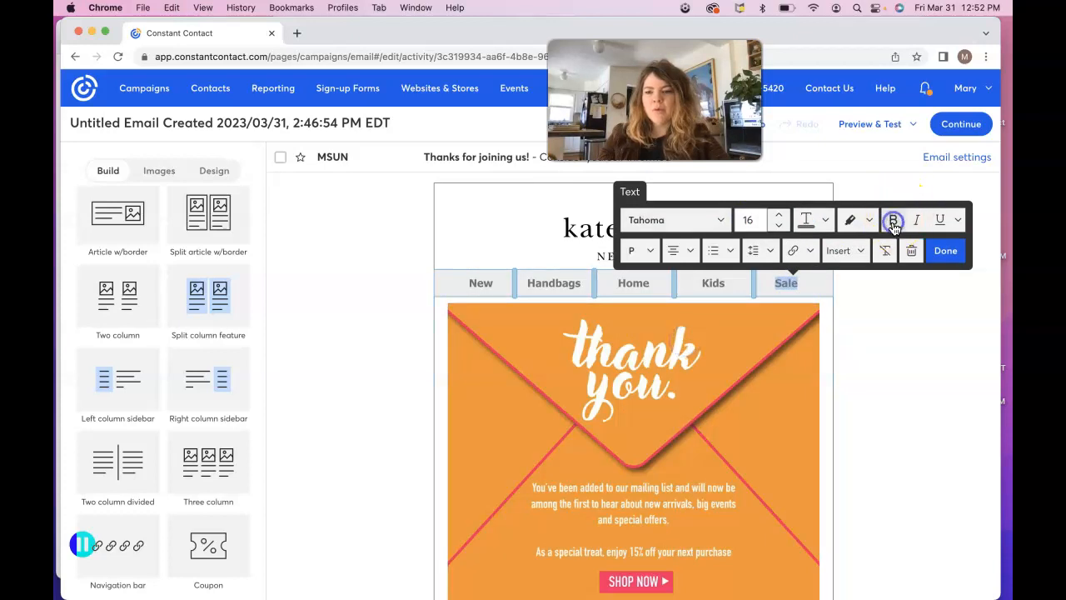
click(880, 325)
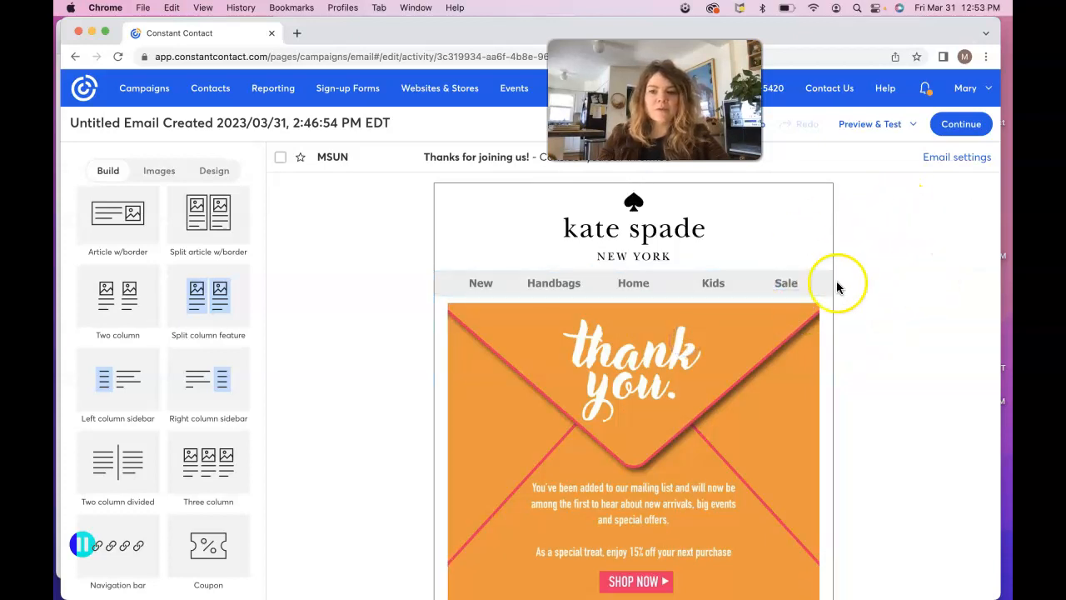
Step: Give the nav bar a white background, then bring the reference email image forward
mouse_move(845, 283)
mouse_down()
mouse_move(843, 309)
mouse_move(828, 280)
mouse_up()
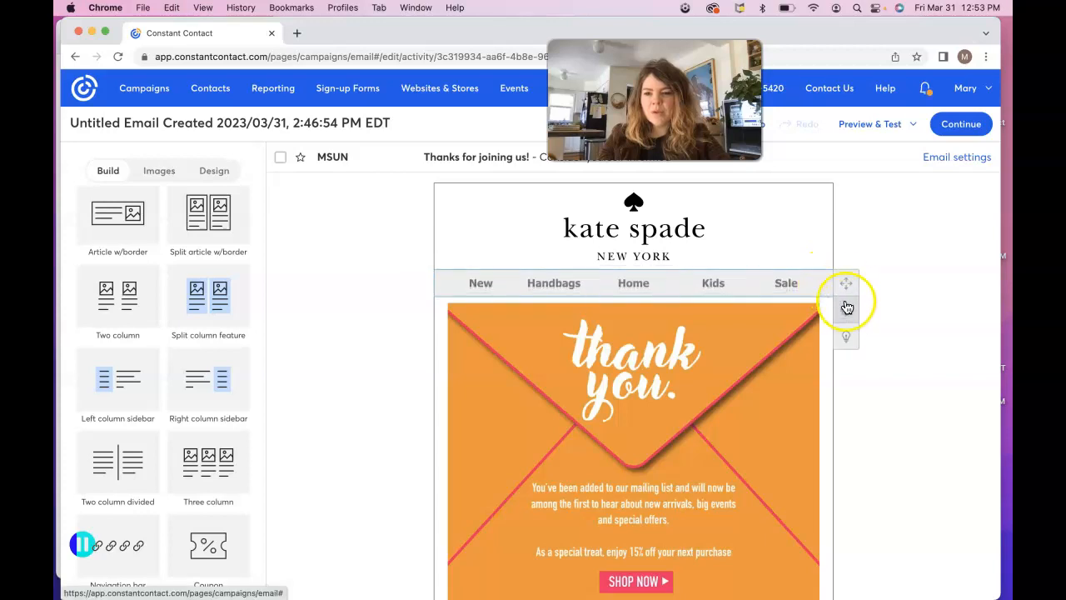
click(846, 313)
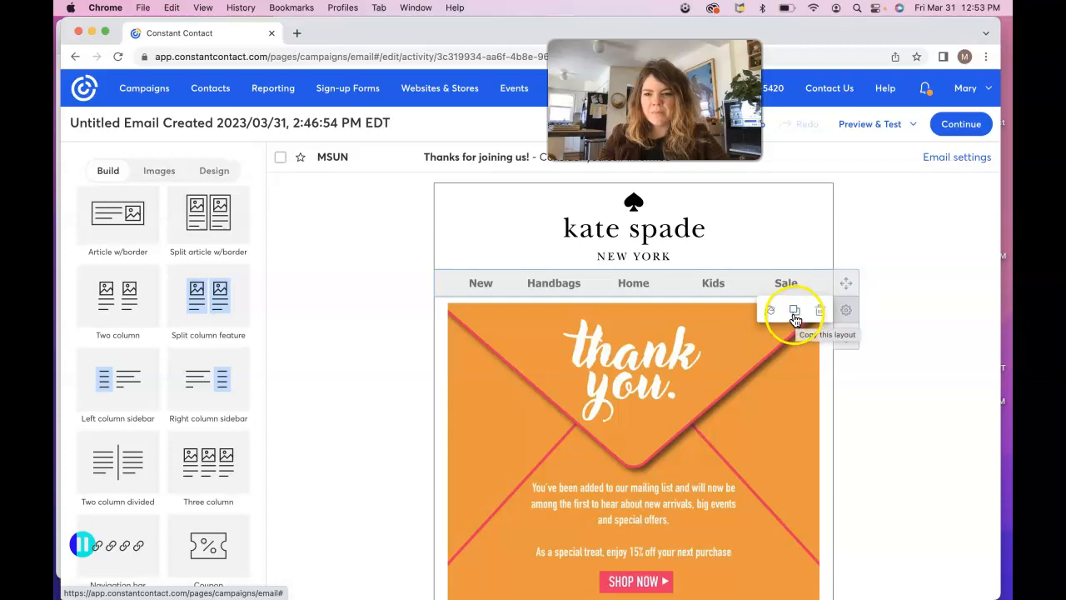
click(769, 312)
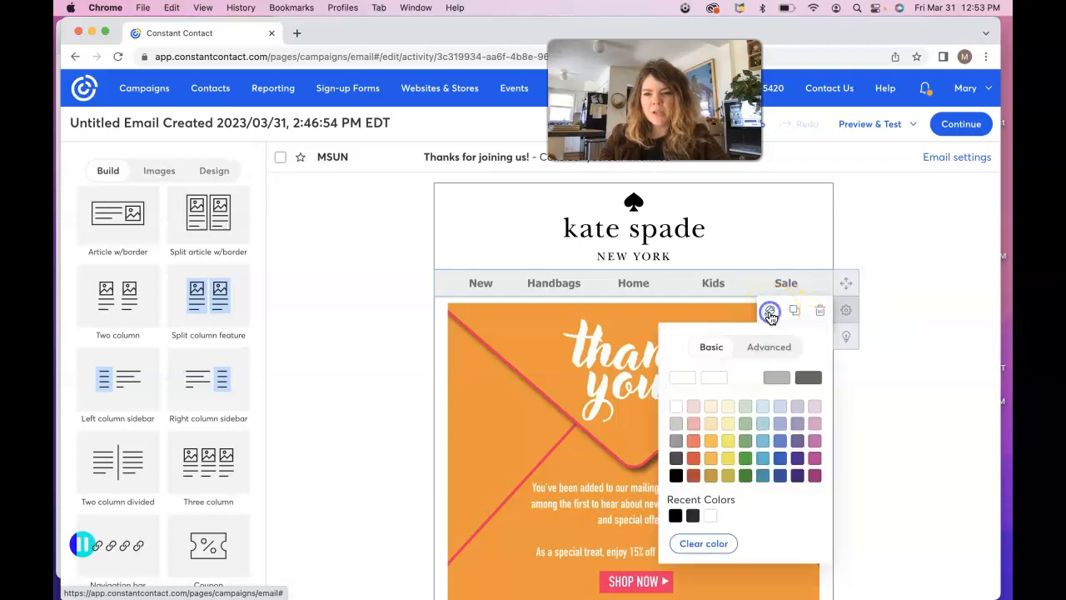
click(683, 380)
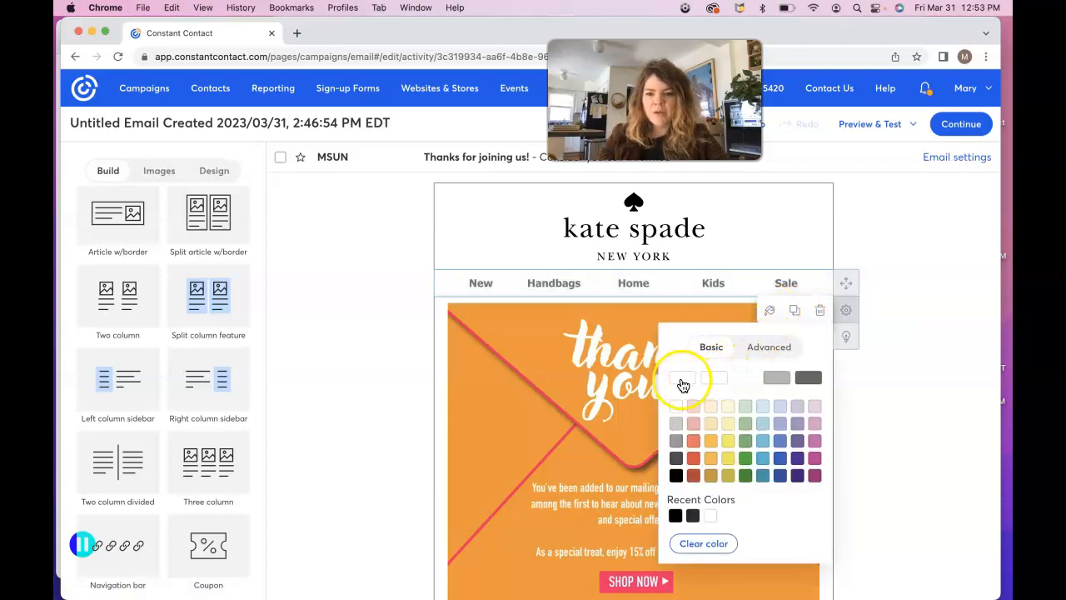
click(895, 428)
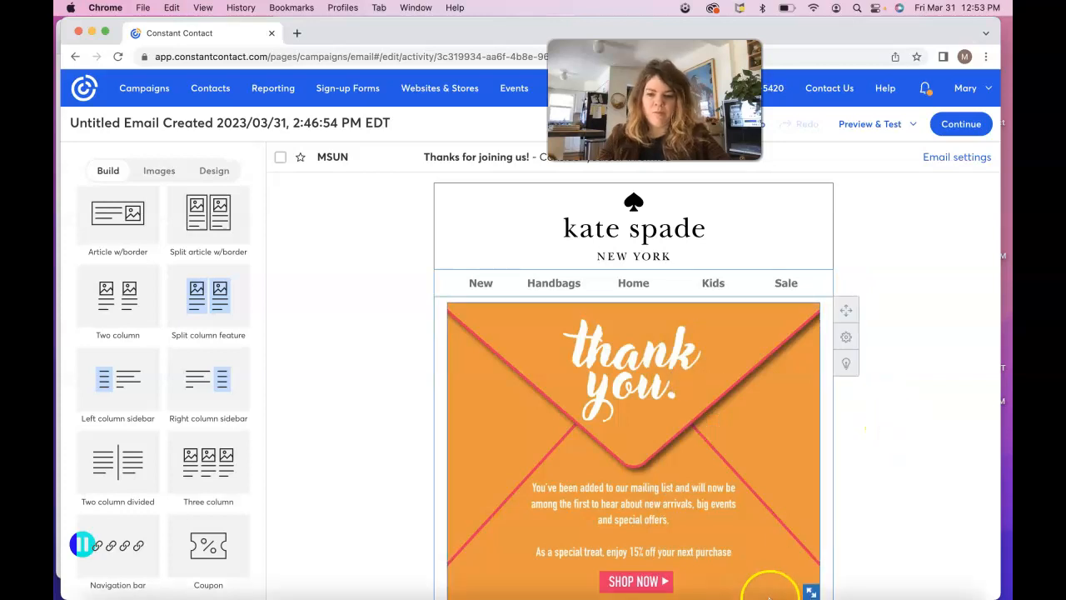
mouse_move(812, 591)
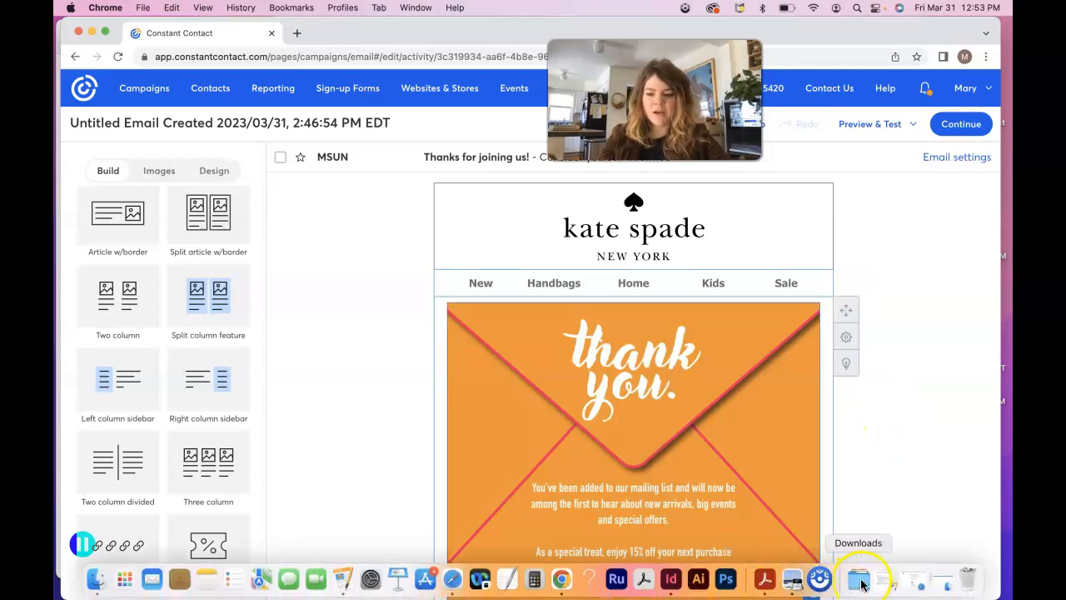
click(794, 581)
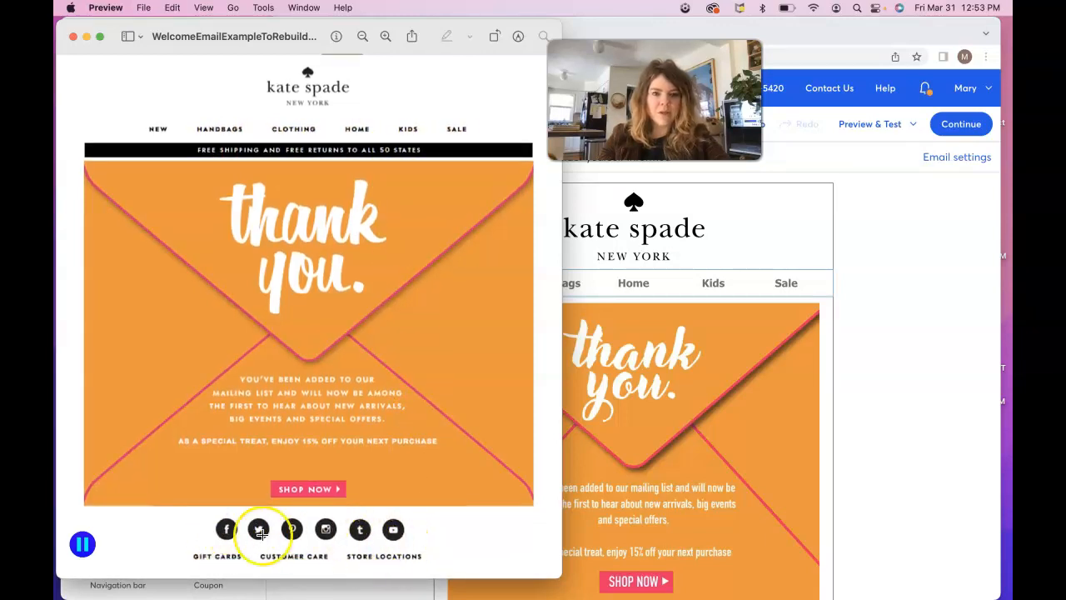
Step: Set the New nav item's link type to Web Page and open a new Chrome tab
click(930, 392)
click(483, 285)
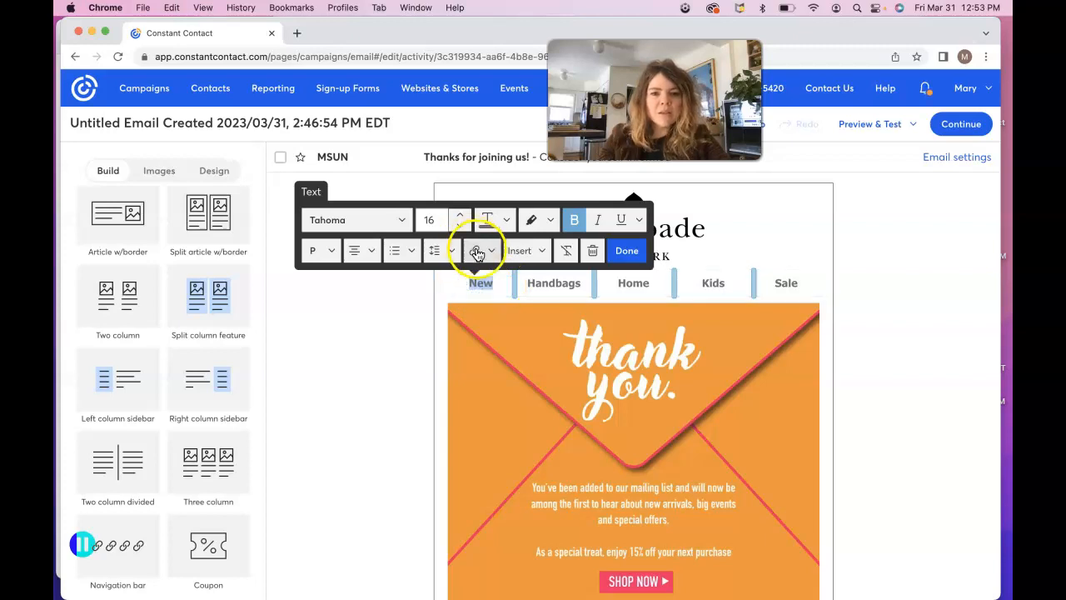
click(491, 254)
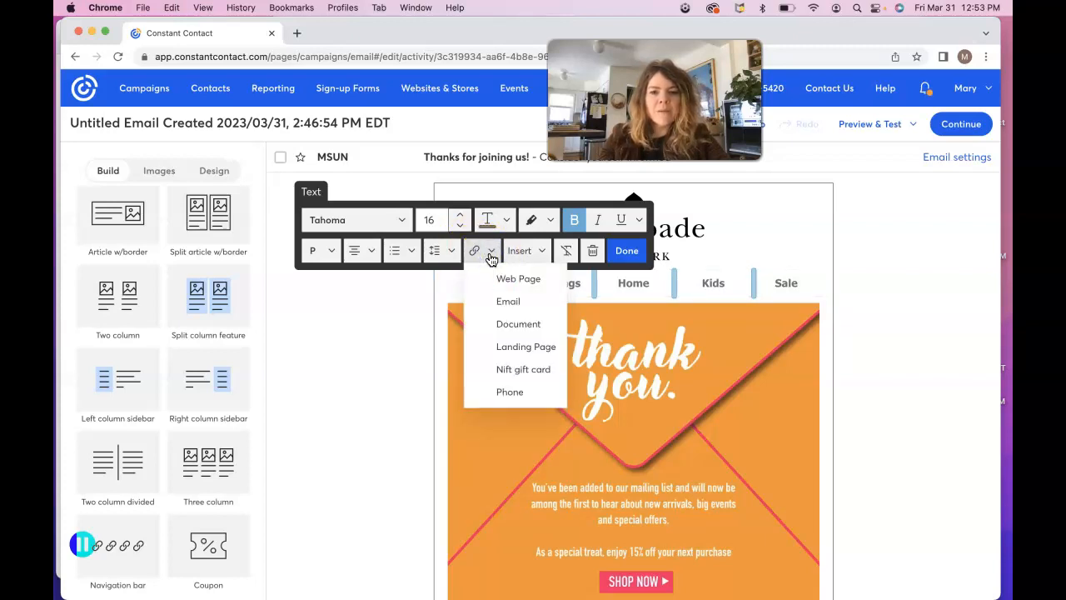
click(510, 283)
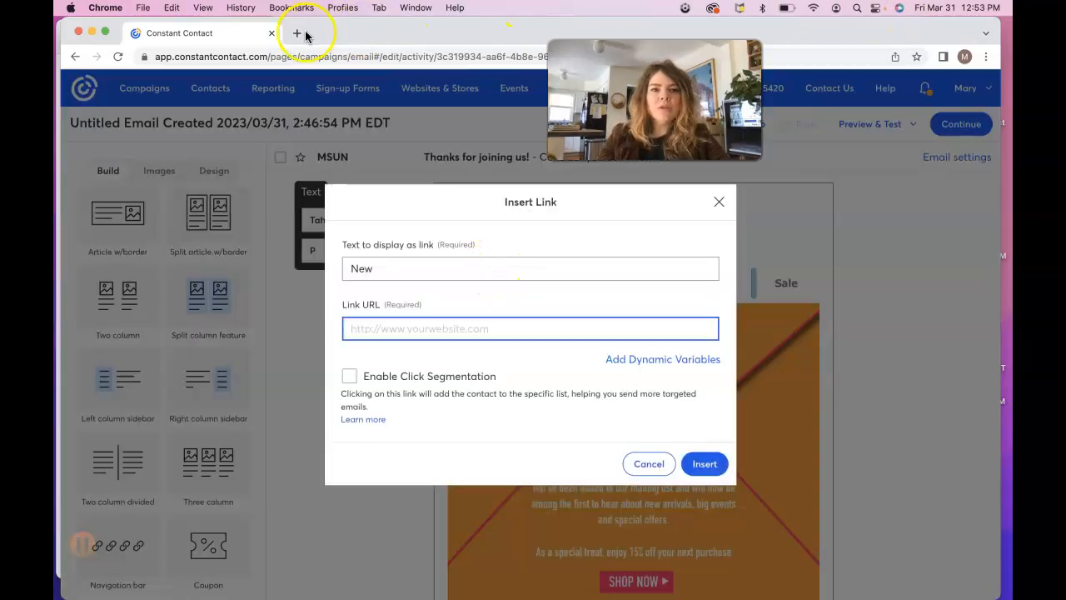
click(298, 34)
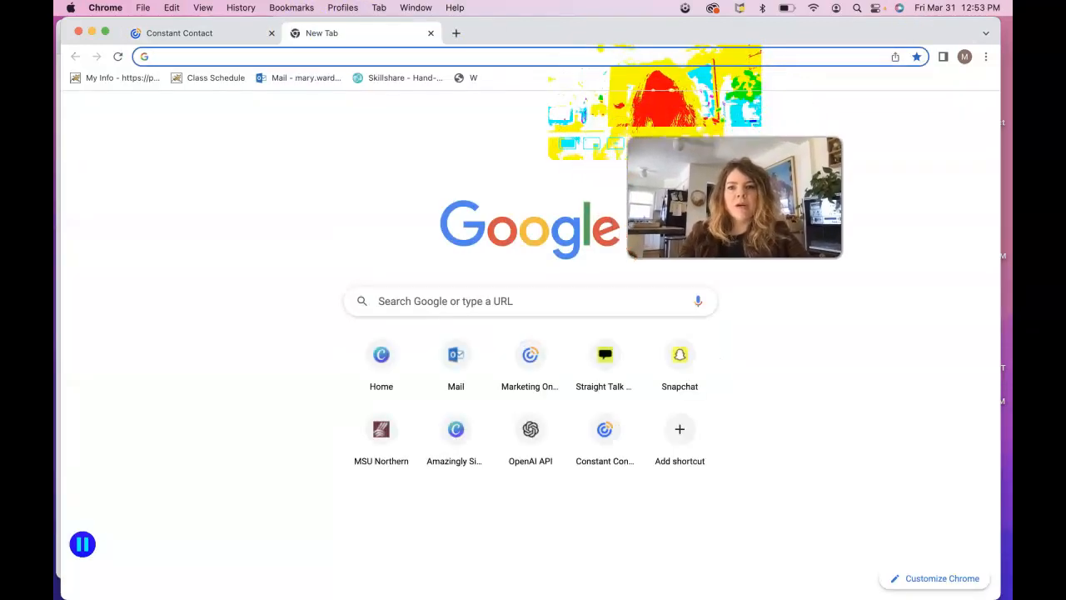
Step: Search Google for 'kate spade' and load the Kate Spade site in the new tab
click(486, 63)
text(kate sape)
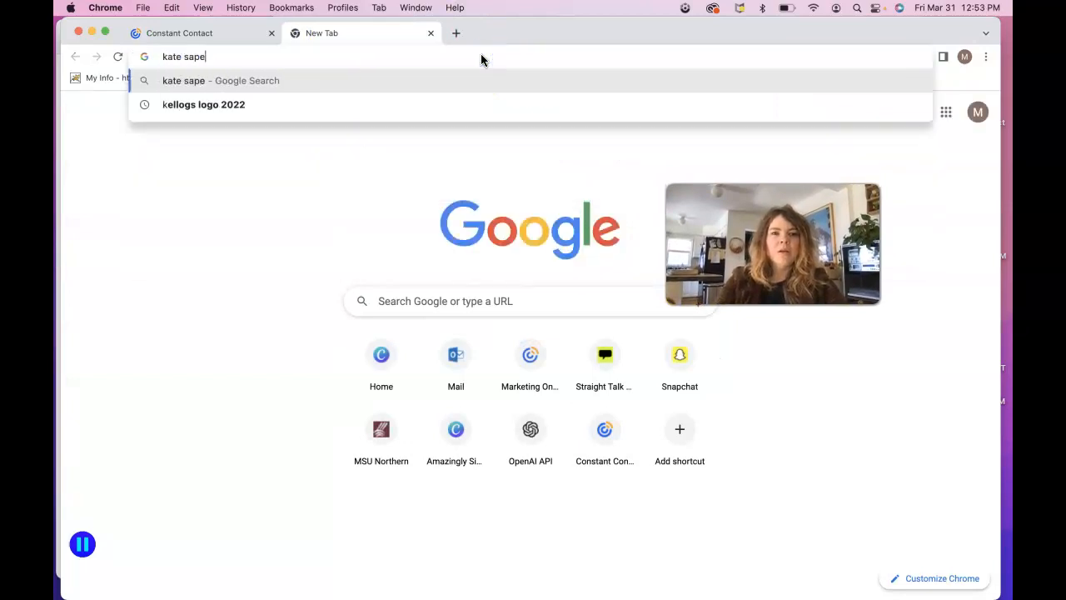
key(BackSpace)
key(BackSpace)
key(BackSpace)
text(pade)
key(Return)
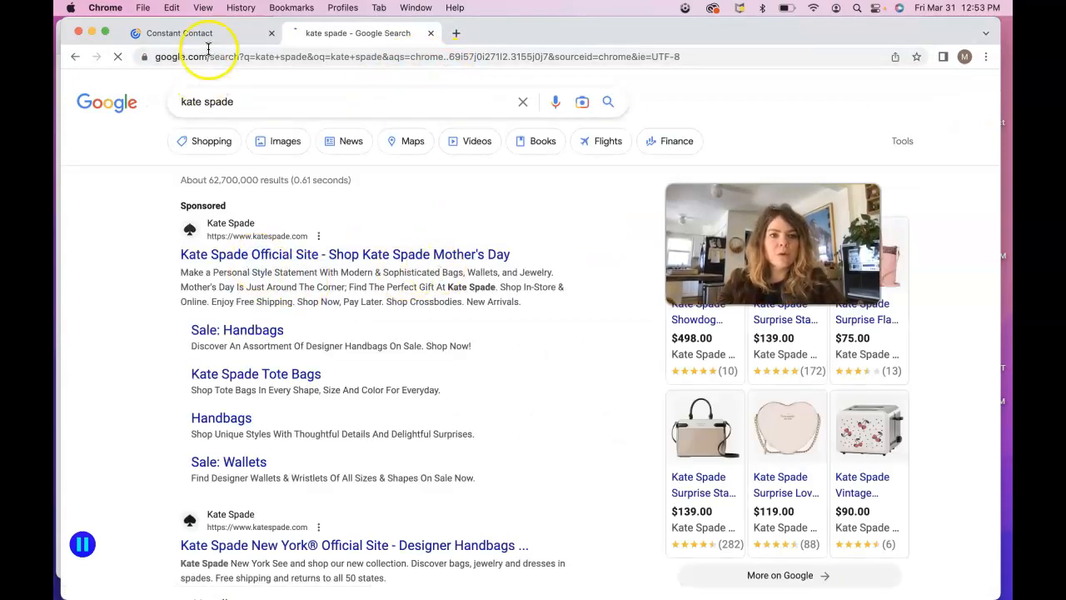
click(179, 33)
click(348, 33)
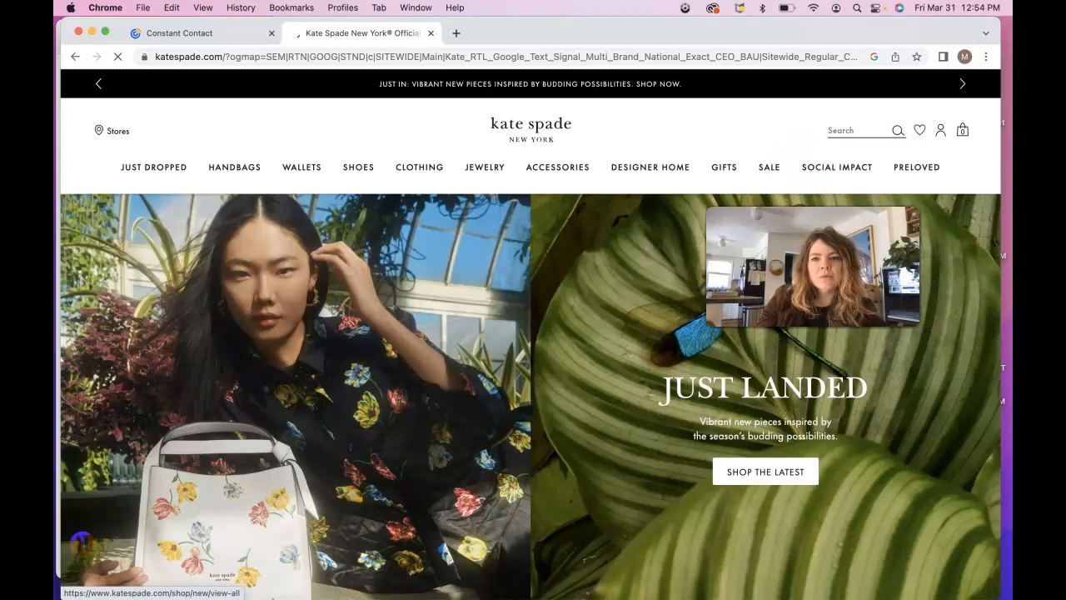
click(210, 34)
Step: Cancel the New link and set the Sale nav item's link type to Web Page instead
click(718, 201)
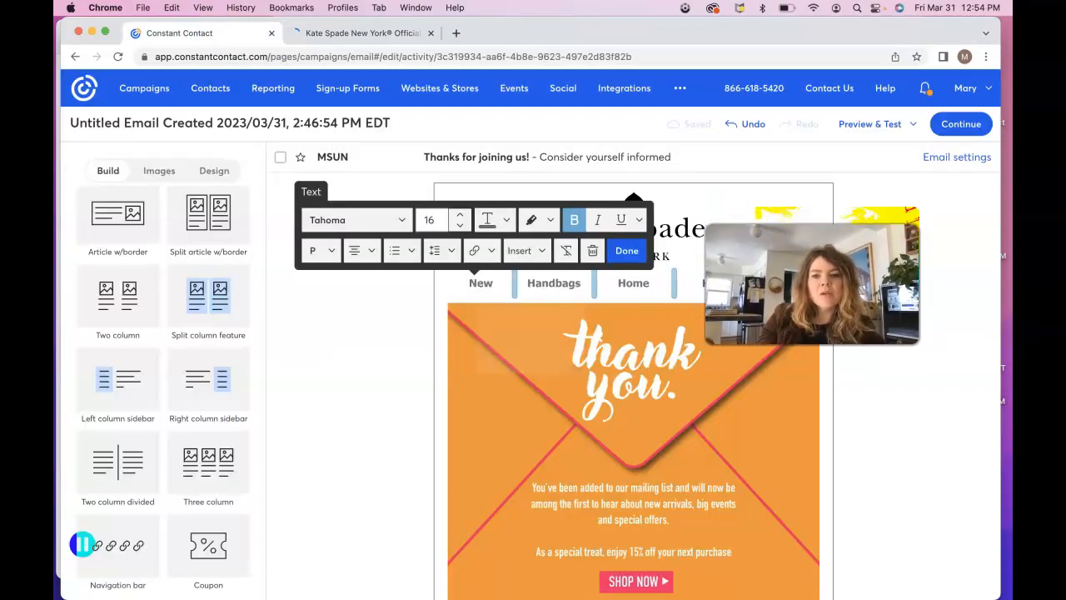
click(479, 285)
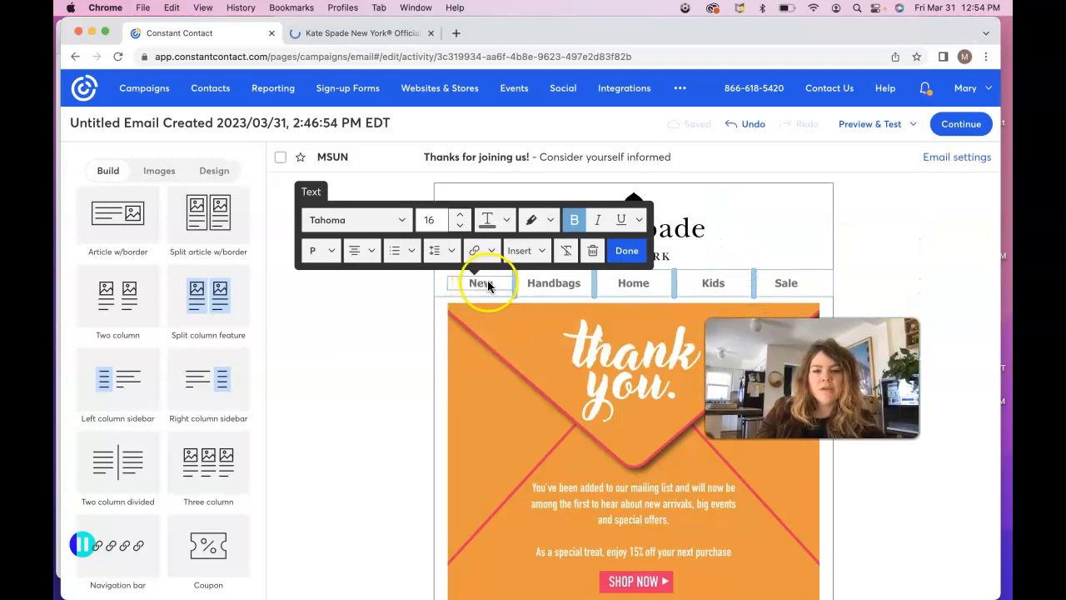
click(491, 251)
click(414, 325)
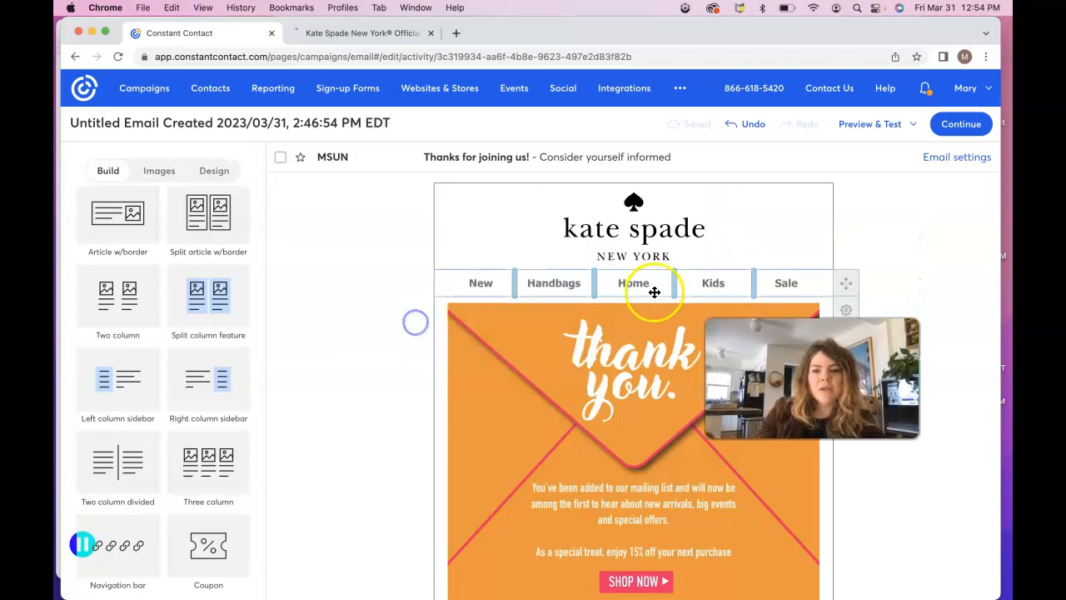
click(638, 285)
click(790, 283)
click(800, 250)
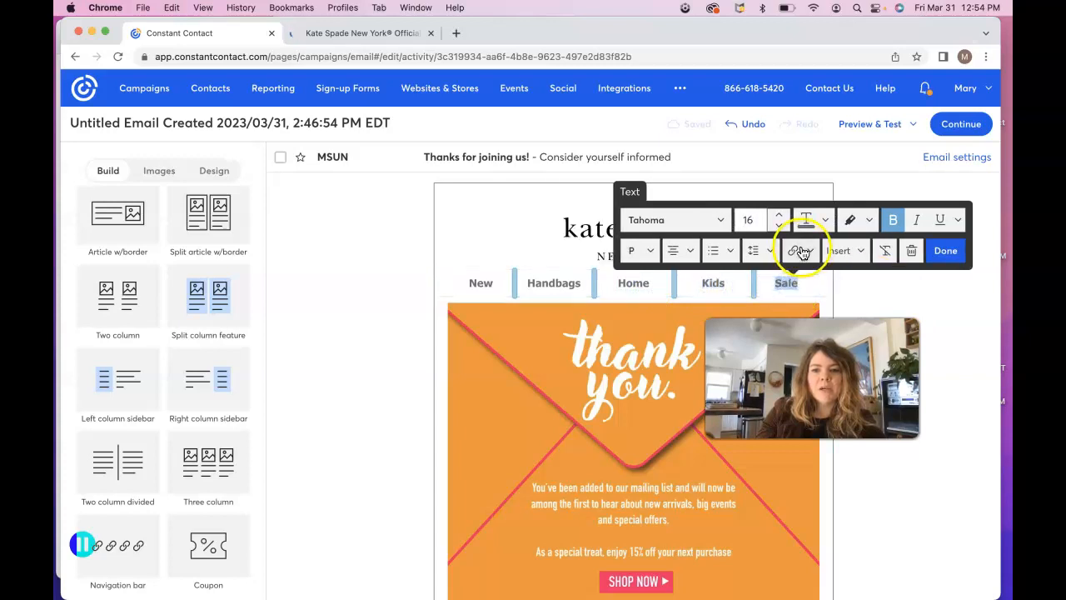
click(822, 282)
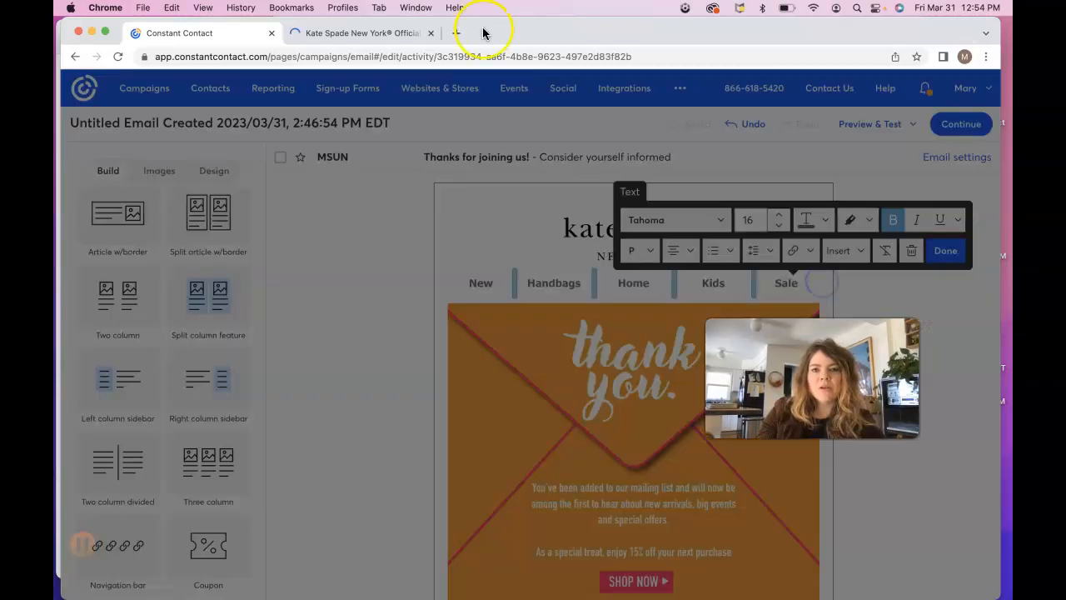
click(380, 34)
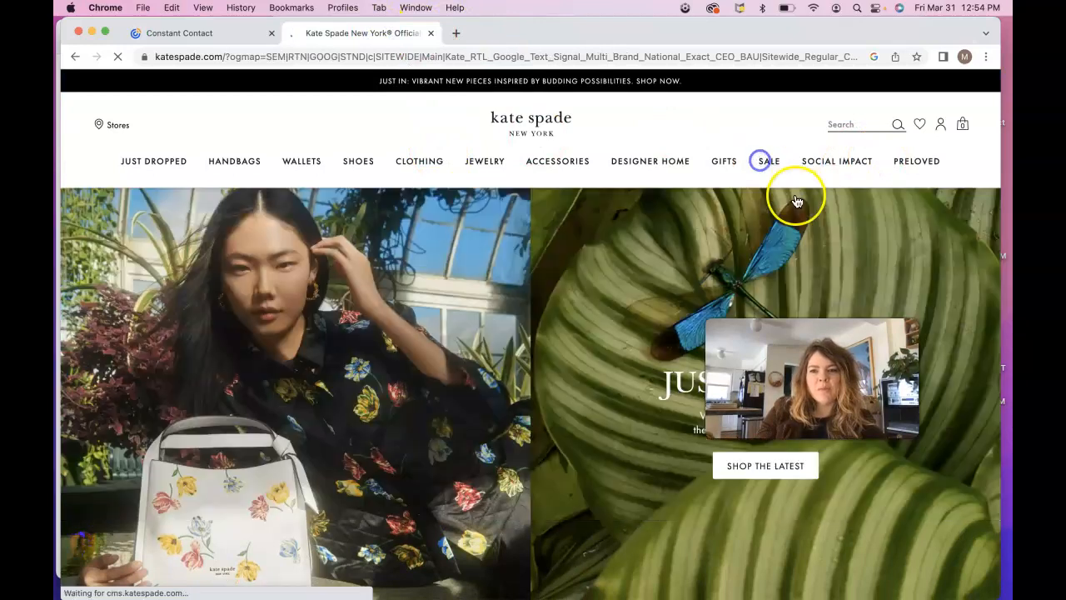
Step: Open Kate Spade's SALE View All page, copy its URL, and return to the Sale link dialog
mouse_move(773, 168)
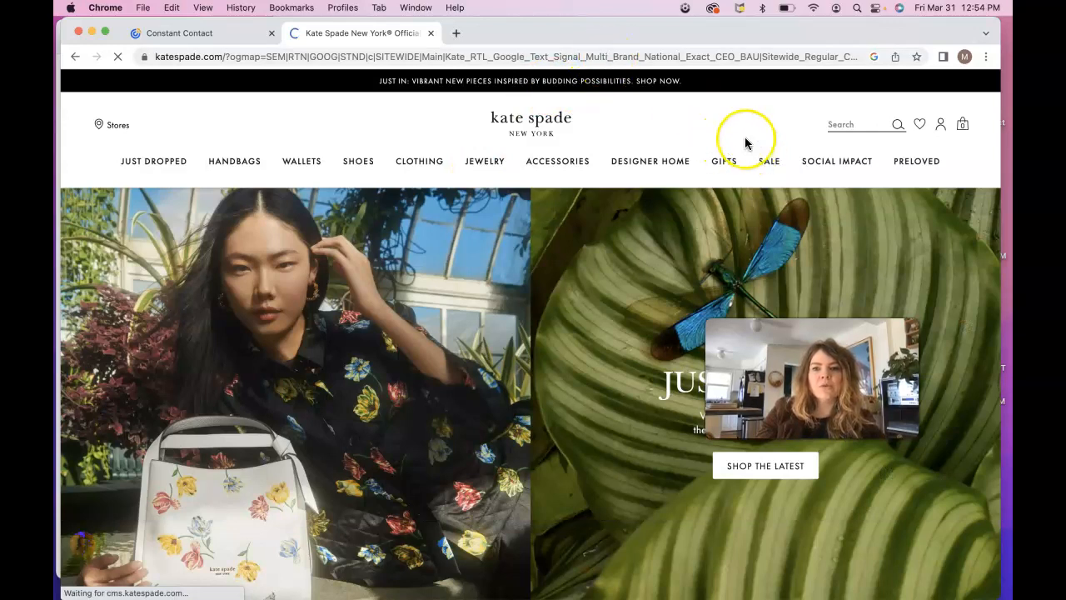
scroll(674, 250, down, 5)
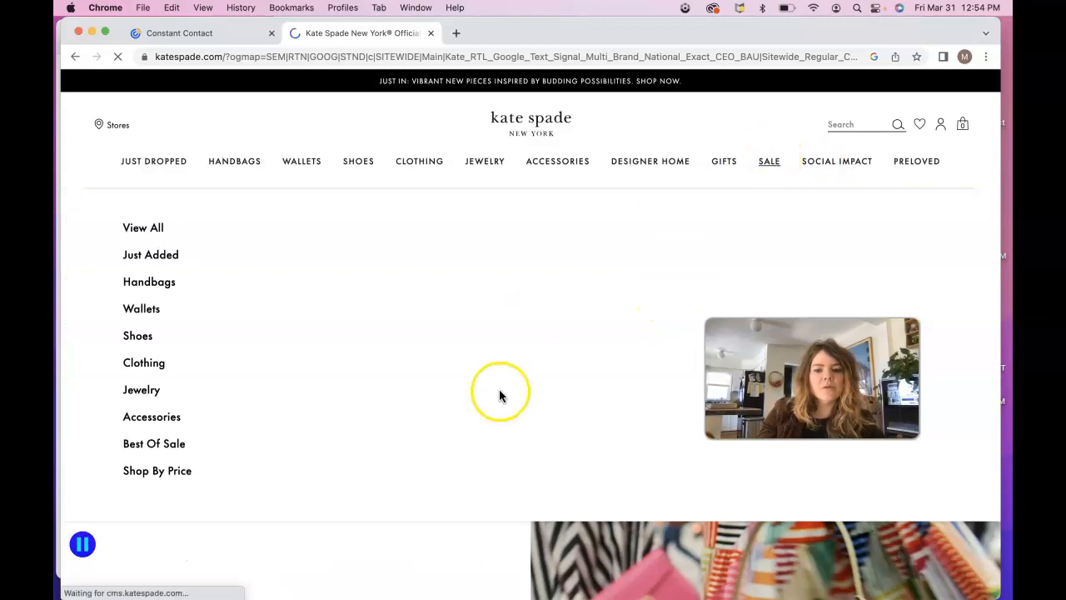
scroll(500, 392, down, 2)
click(316, 548)
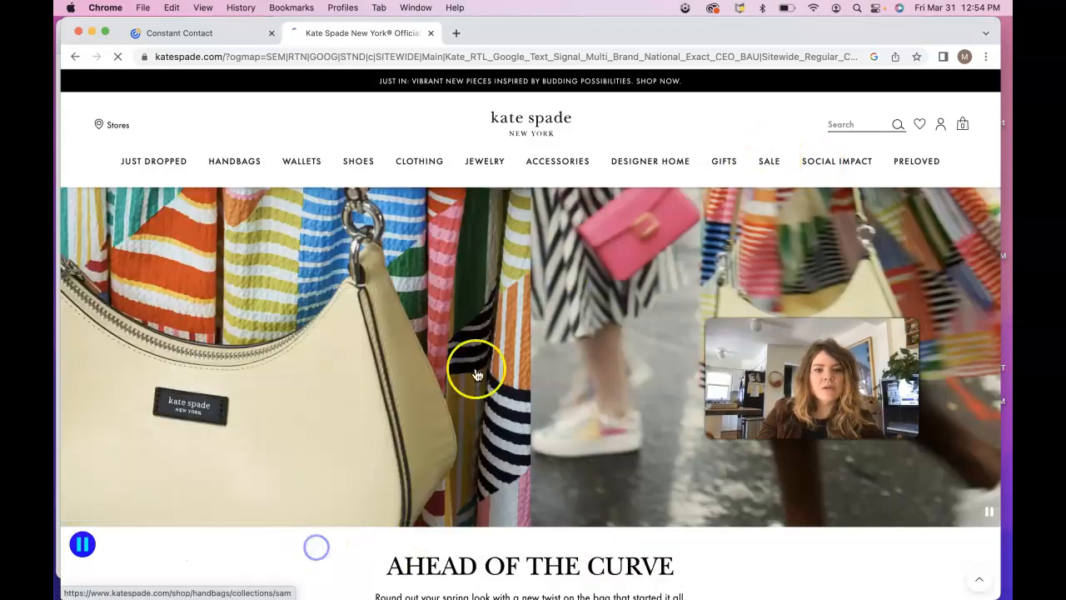
mouse_move(763, 166)
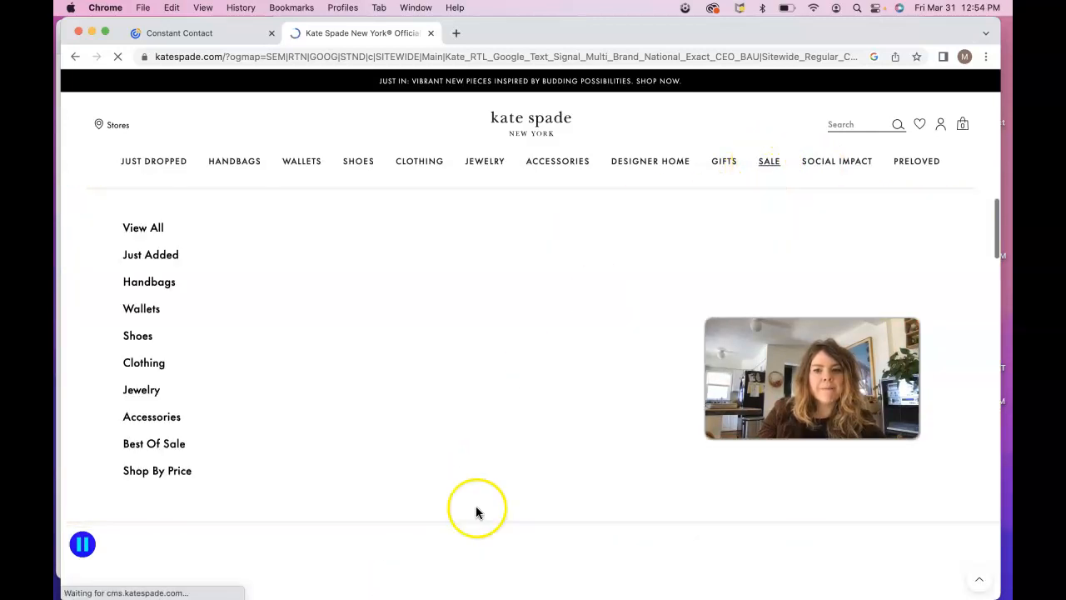
click(764, 166)
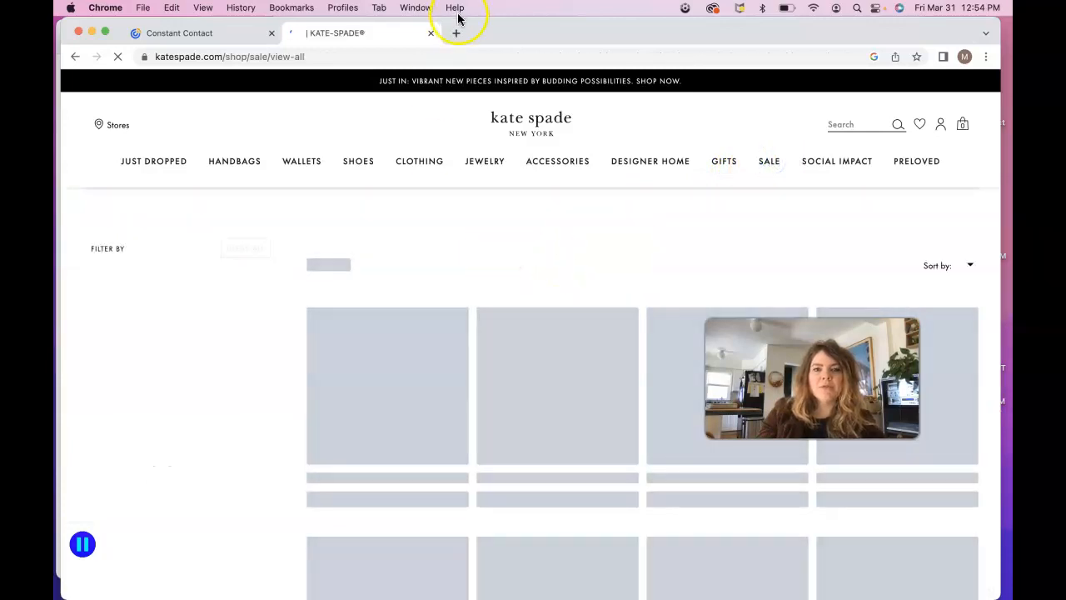
click(387, 58)
key(super+c)
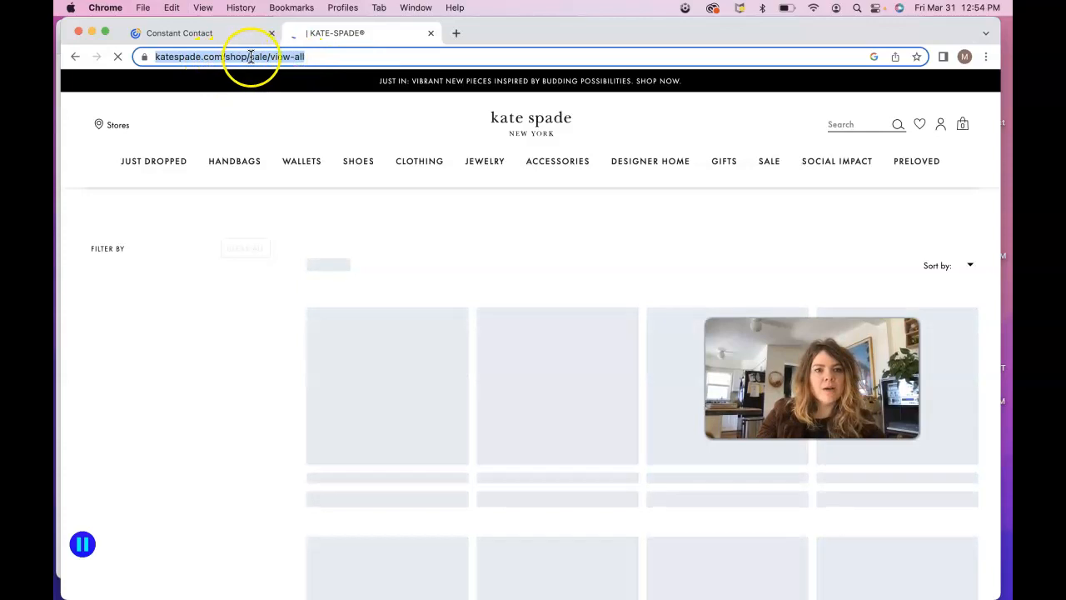
click(228, 33)
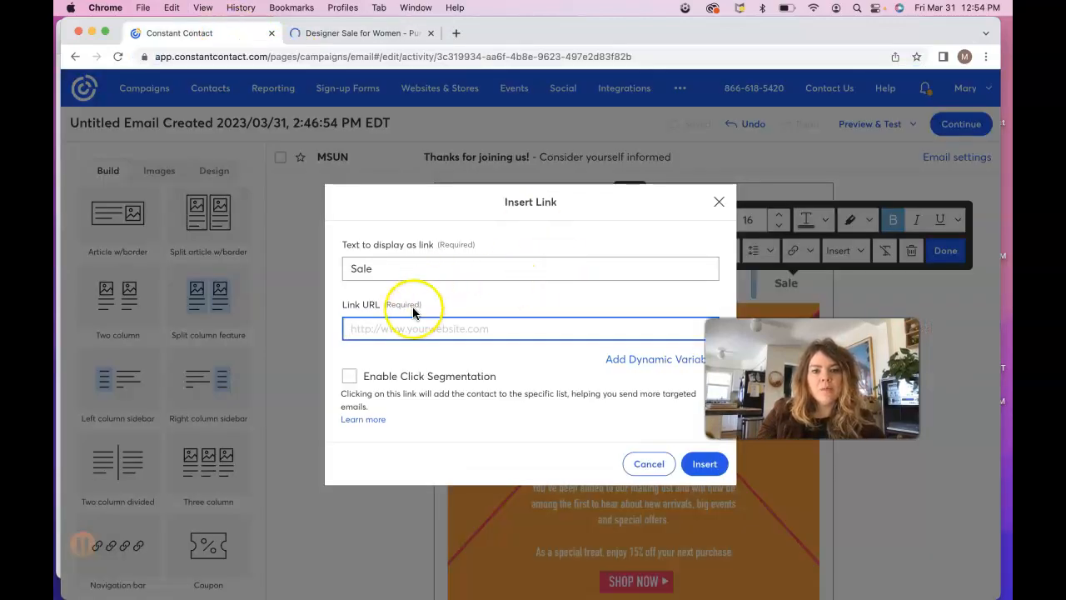
key(super+v)
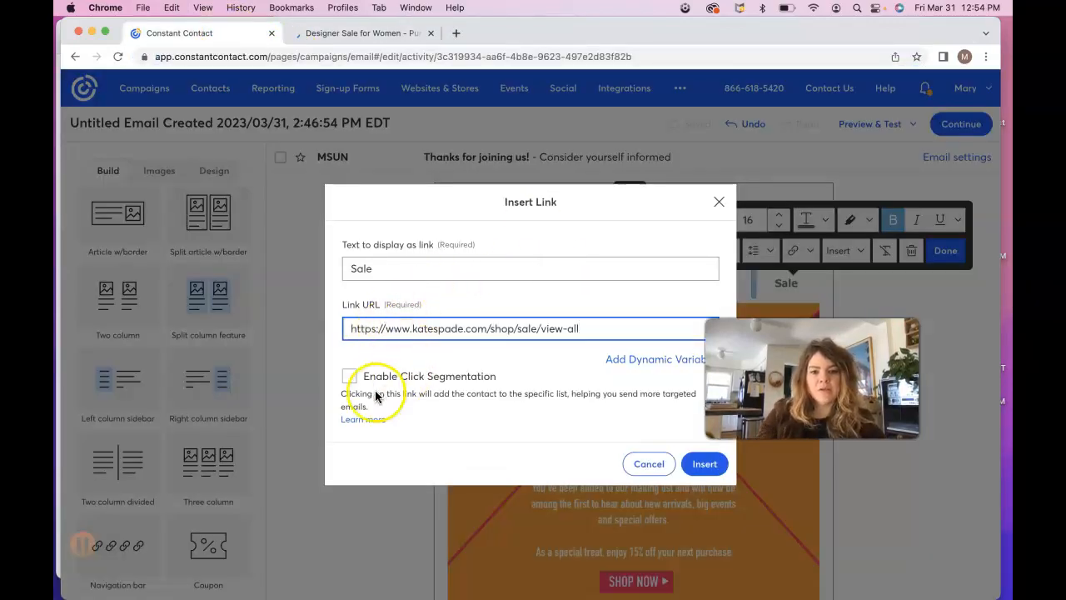
click(704, 464)
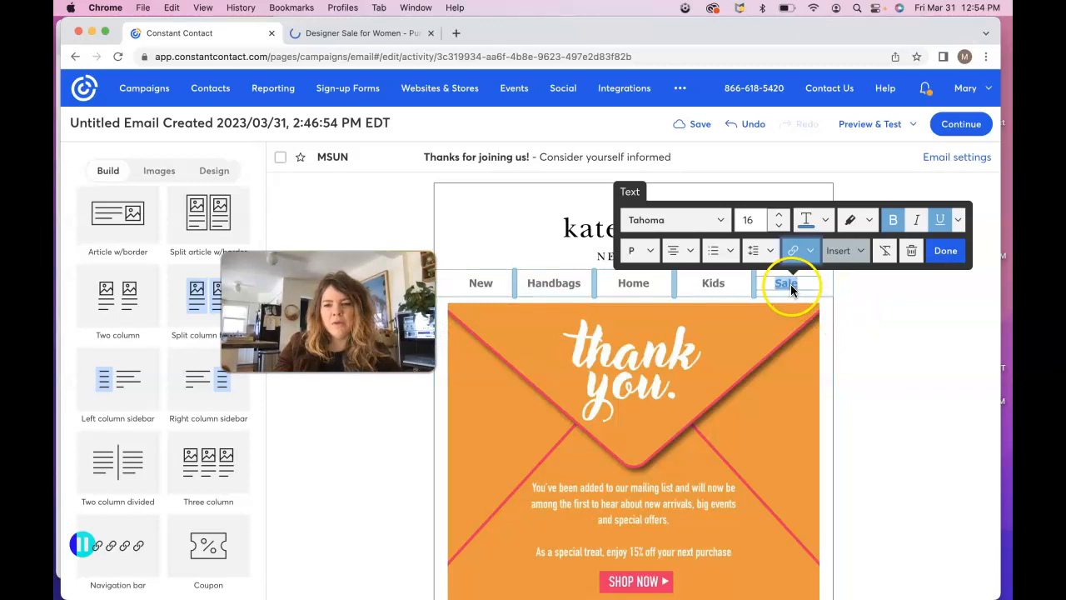
click(867, 330)
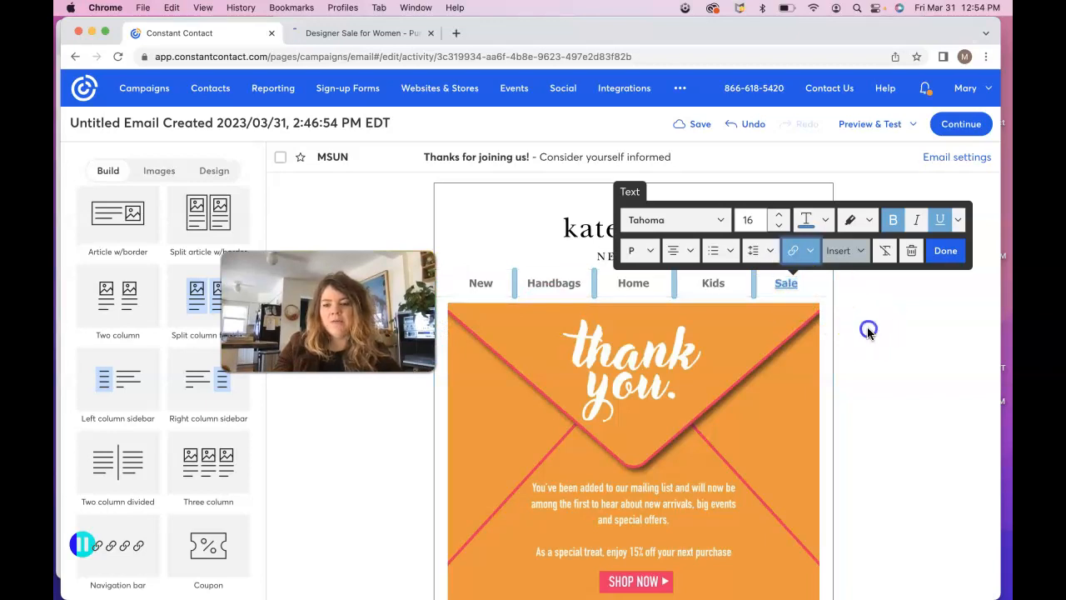
Step: Check the Kate Spade sale page, then select the kate spade logo image in the email
click(371, 33)
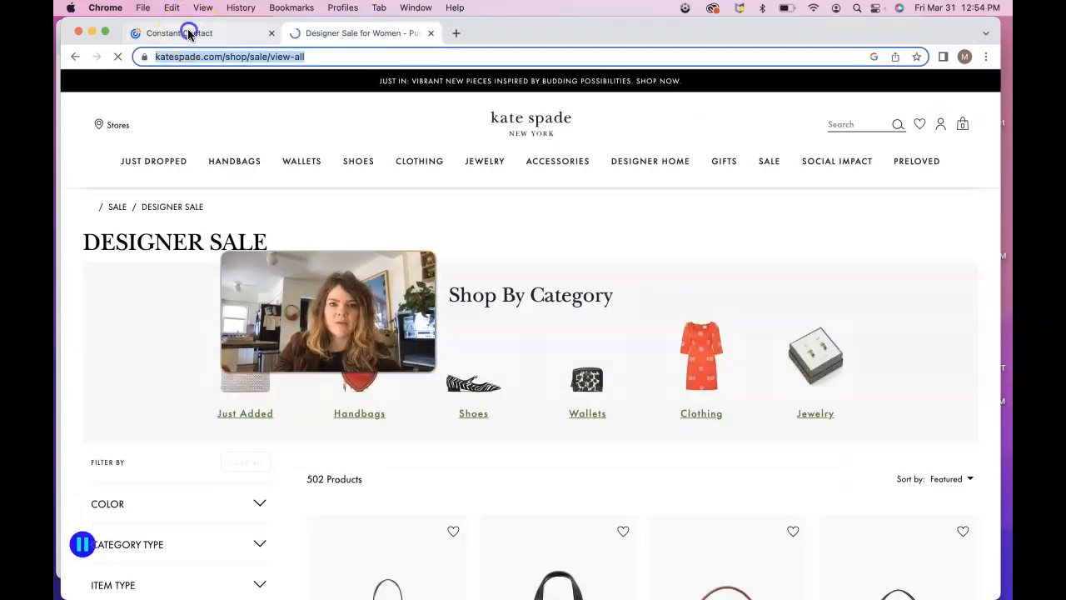
click(188, 33)
click(600, 242)
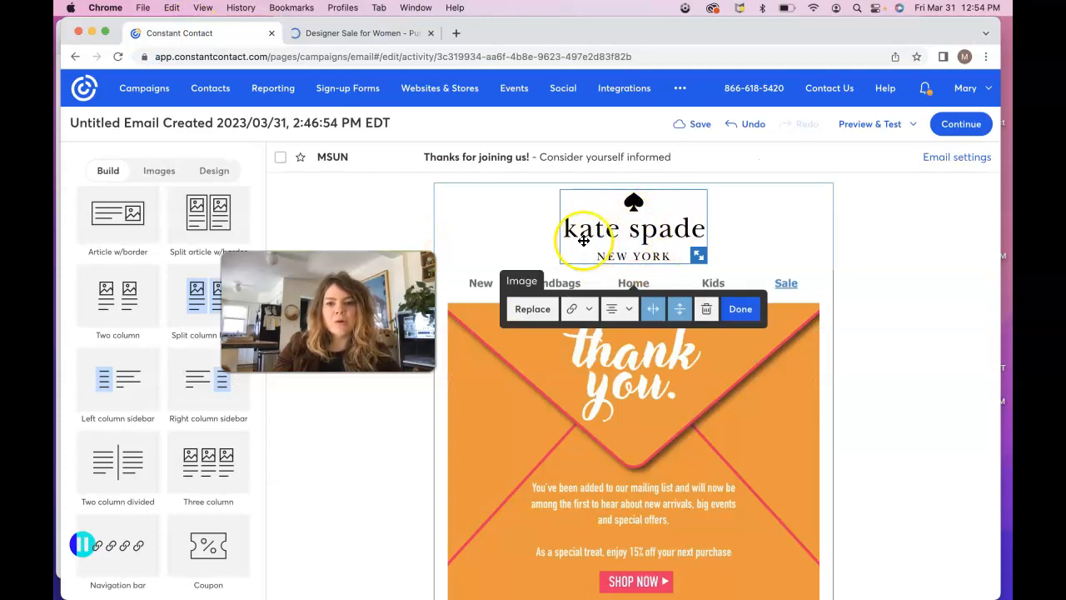
click(571, 309)
click(593, 336)
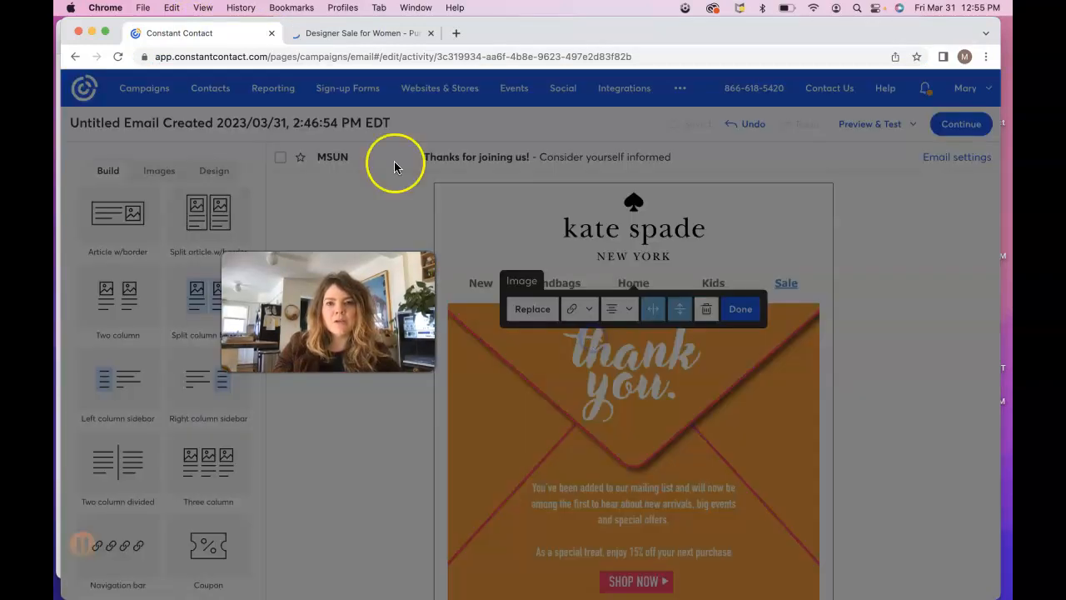
click(372, 32)
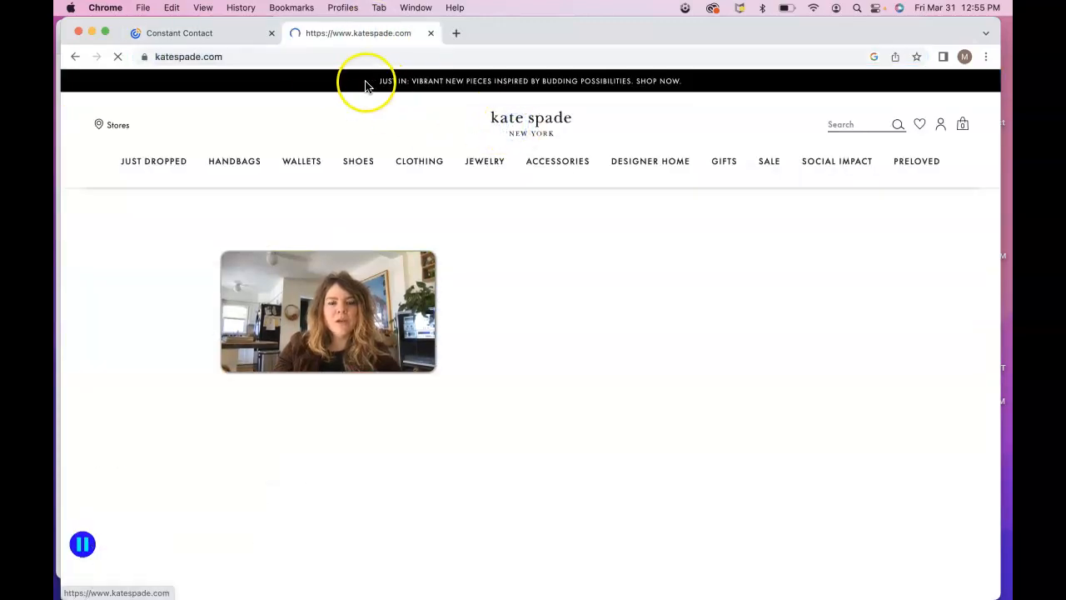
click(317, 53)
key(super+c)
click(225, 31)
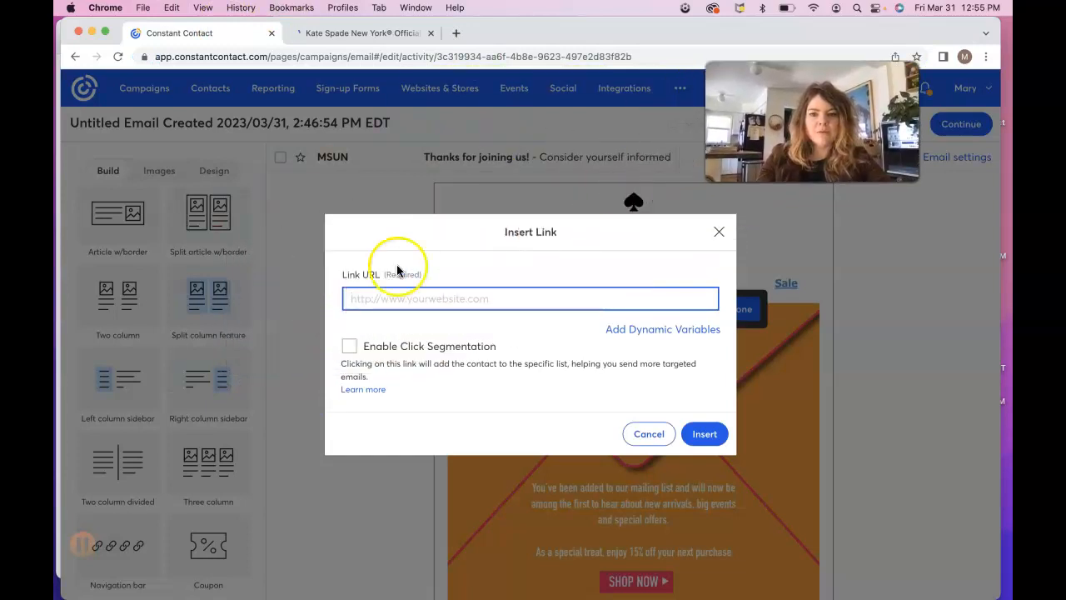
click(362, 300)
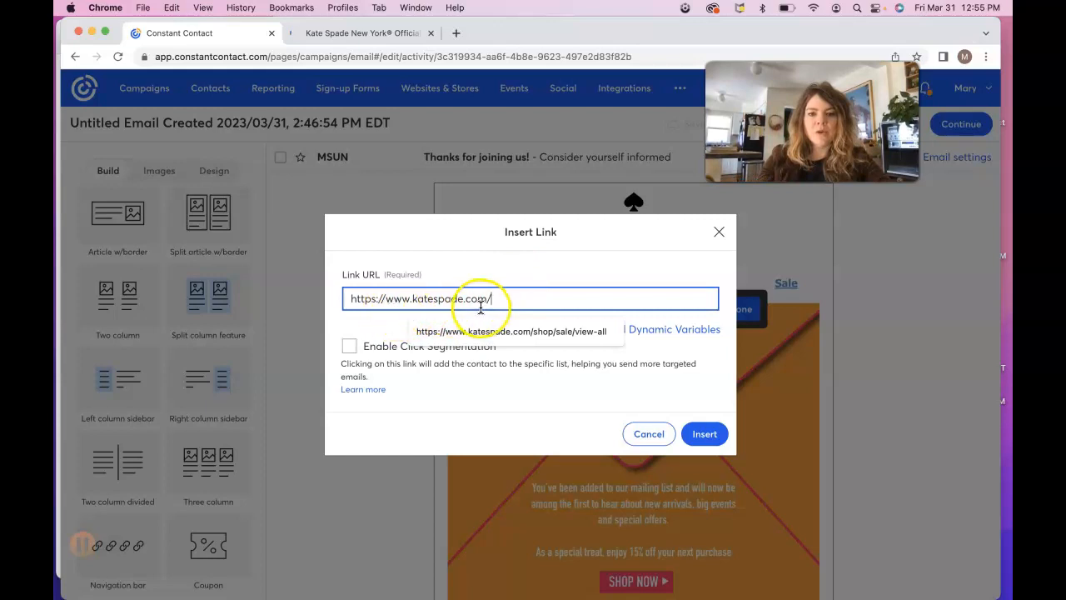
click(532, 429)
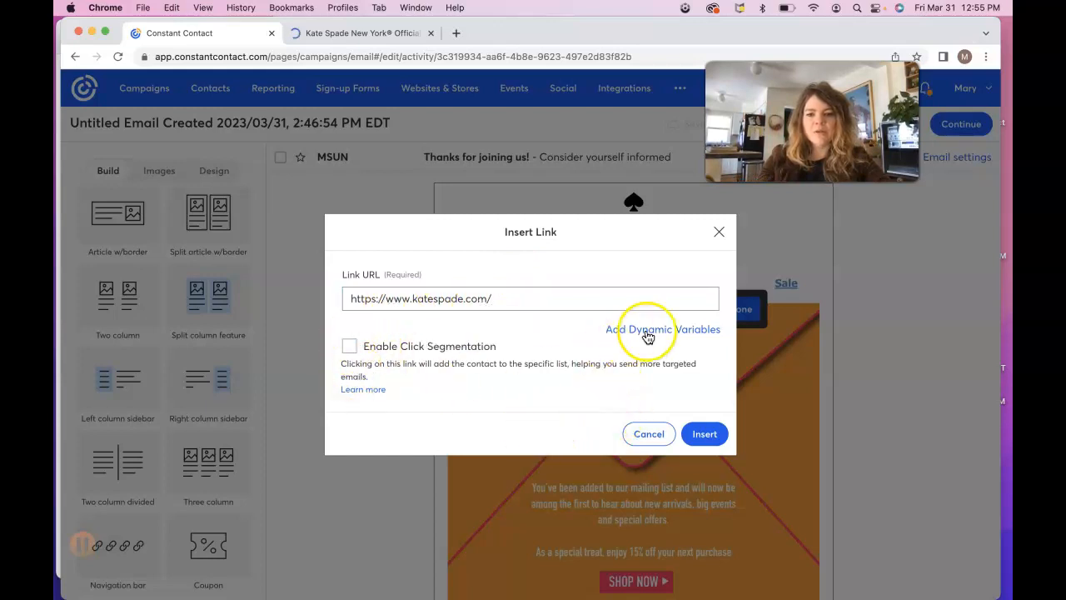
click(710, 434)
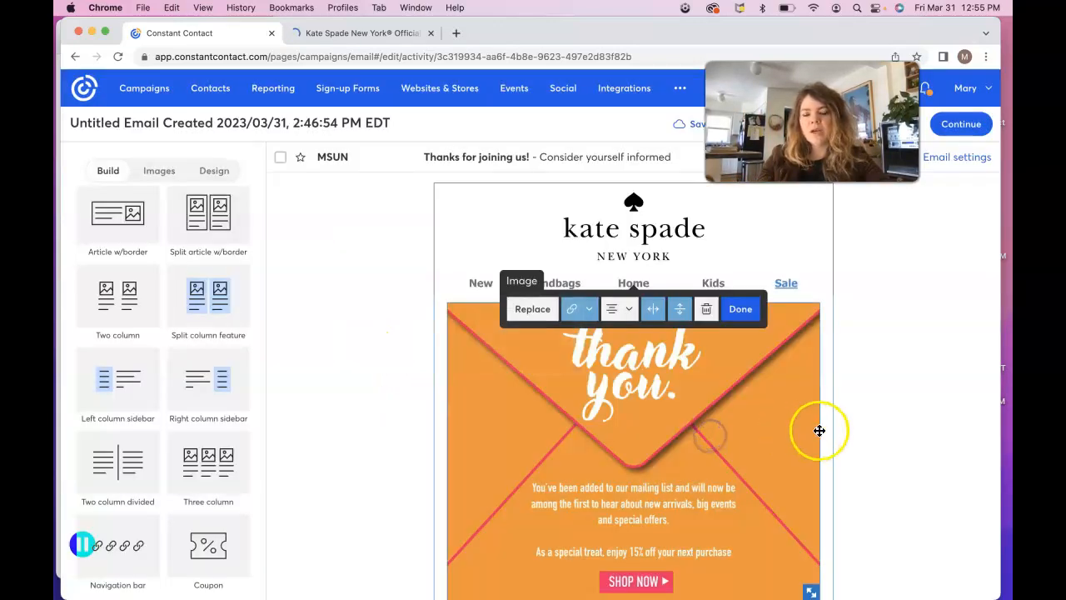
Step: Change the Kids and Home nav items to black text
click(875, 423)
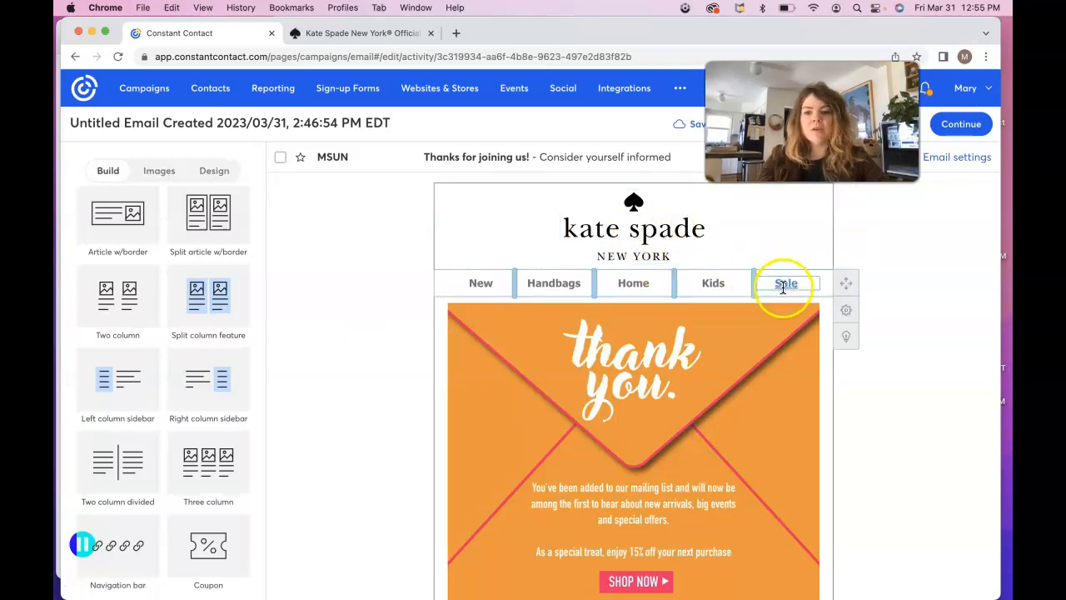
click(713, 286)
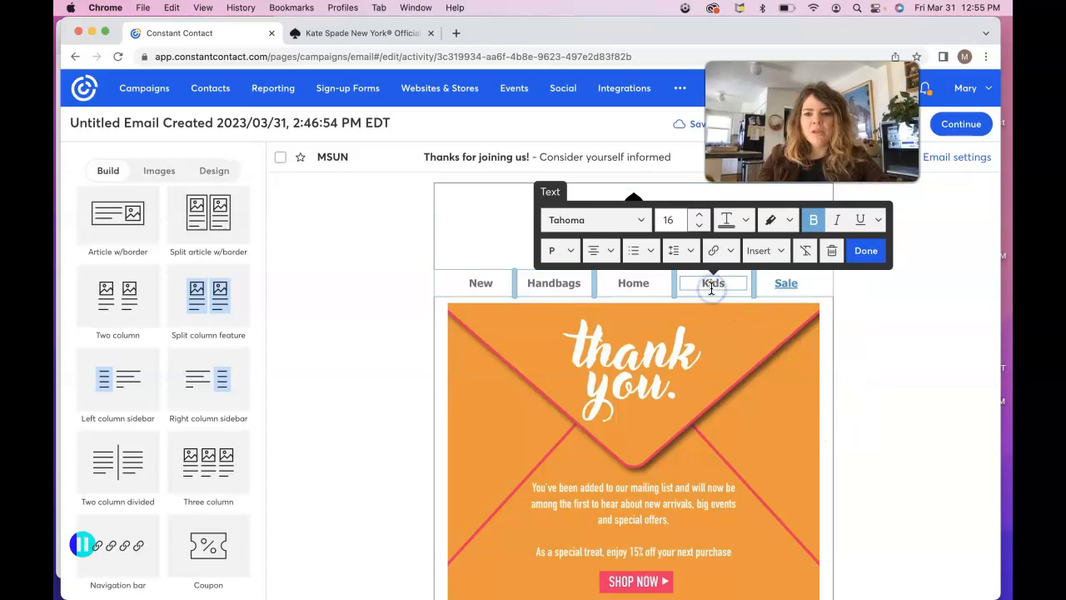
click(788, 221)
click(792, 396)
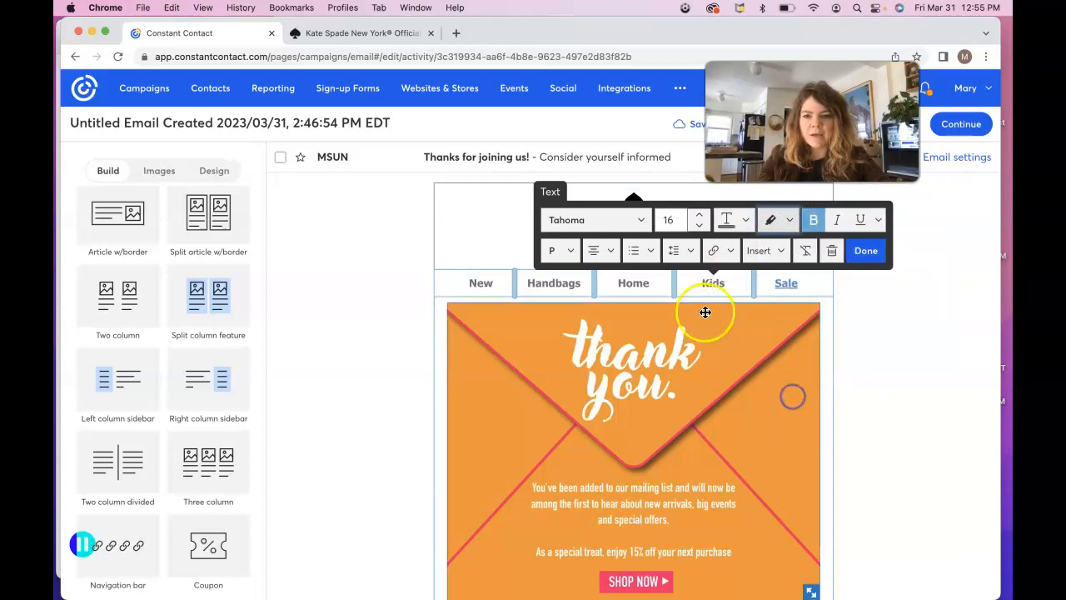
drag(728, 283, 688, 283)
click(746, 220)
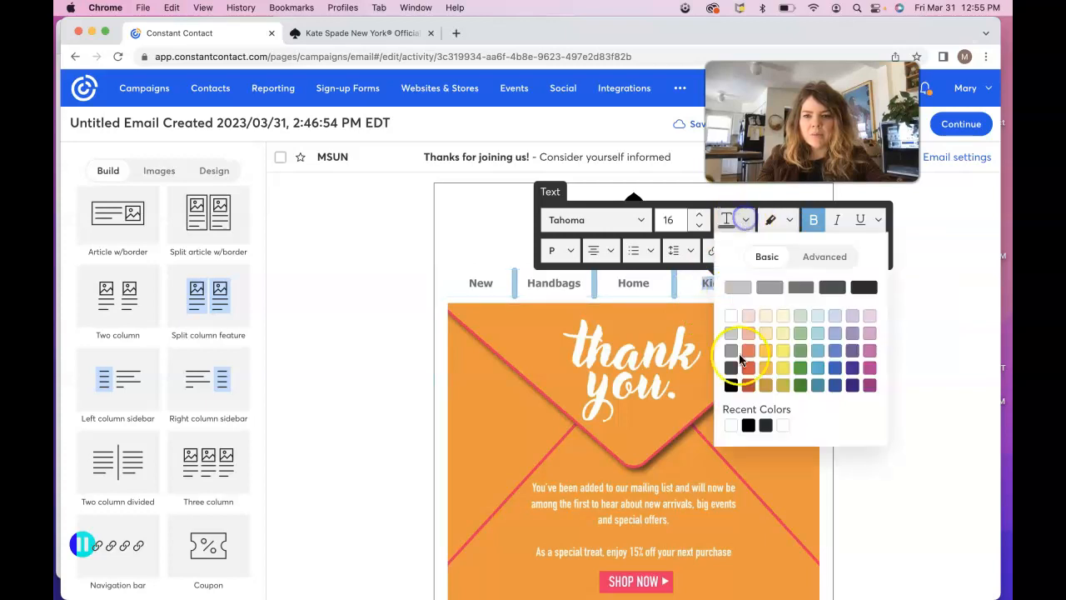
click(749, 426)
click(649, 284)
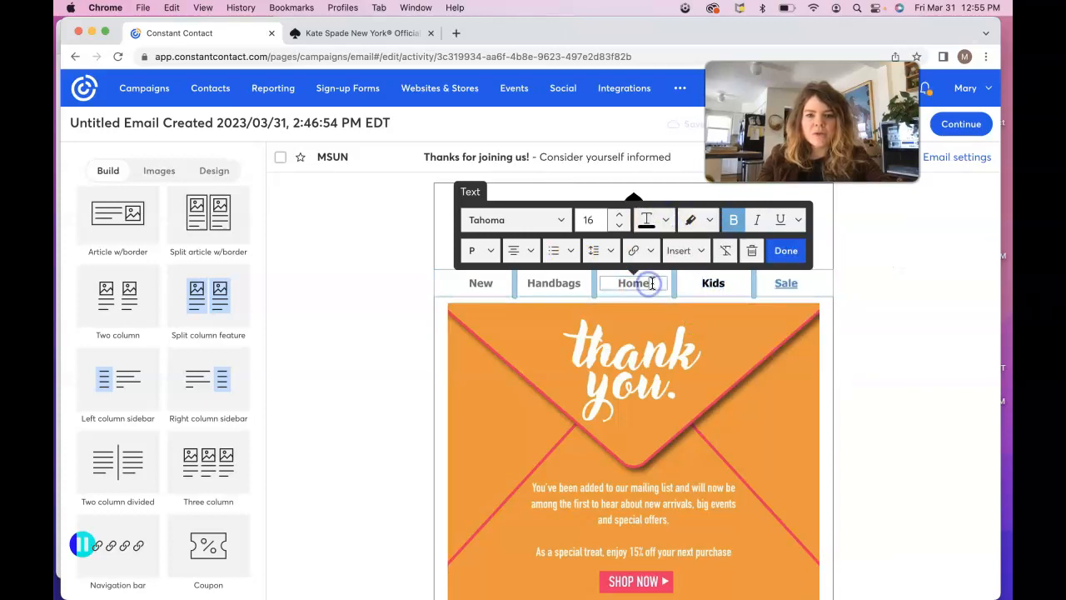
click(646, 220)
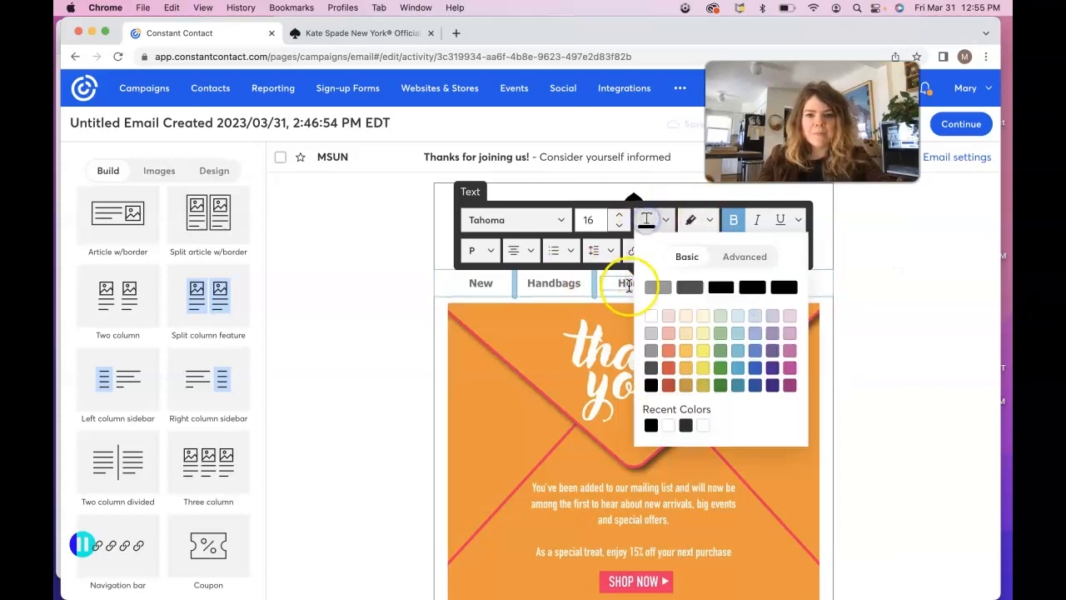
click(731, 297)
drag(643, 283, 609, 283)
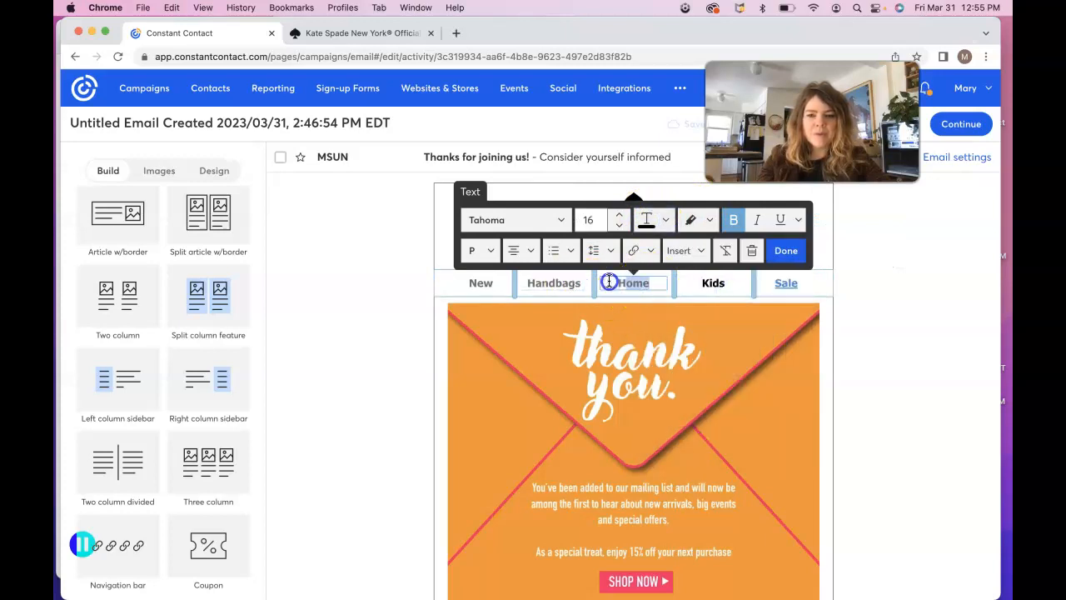
click(648, 223)
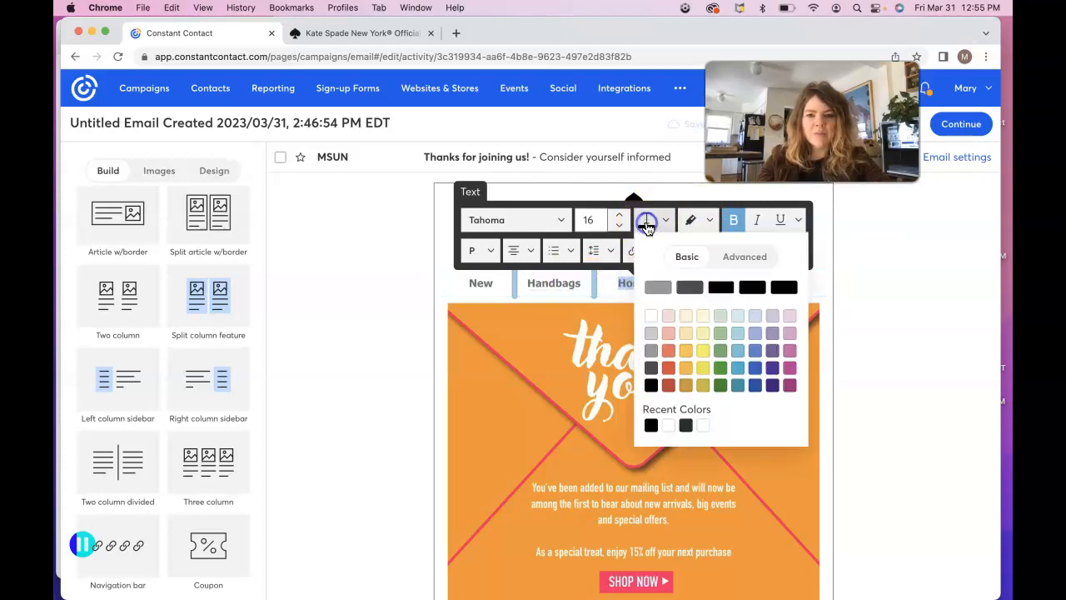
click(651, 425)
Step: Change the Handbags, New and Sale nav items to black text
click(577, 283)
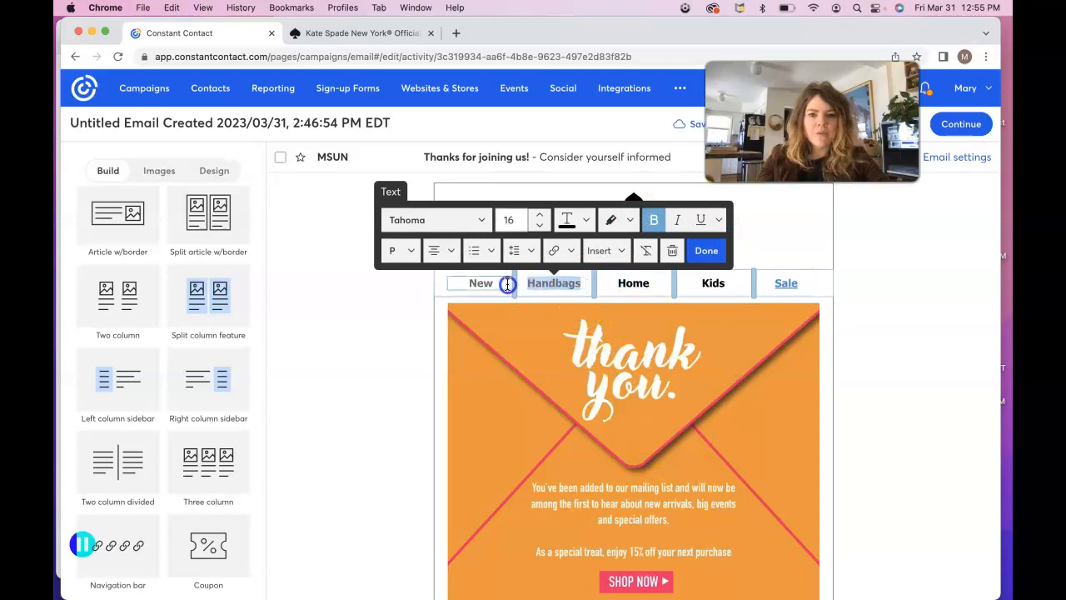
click(574, 219)
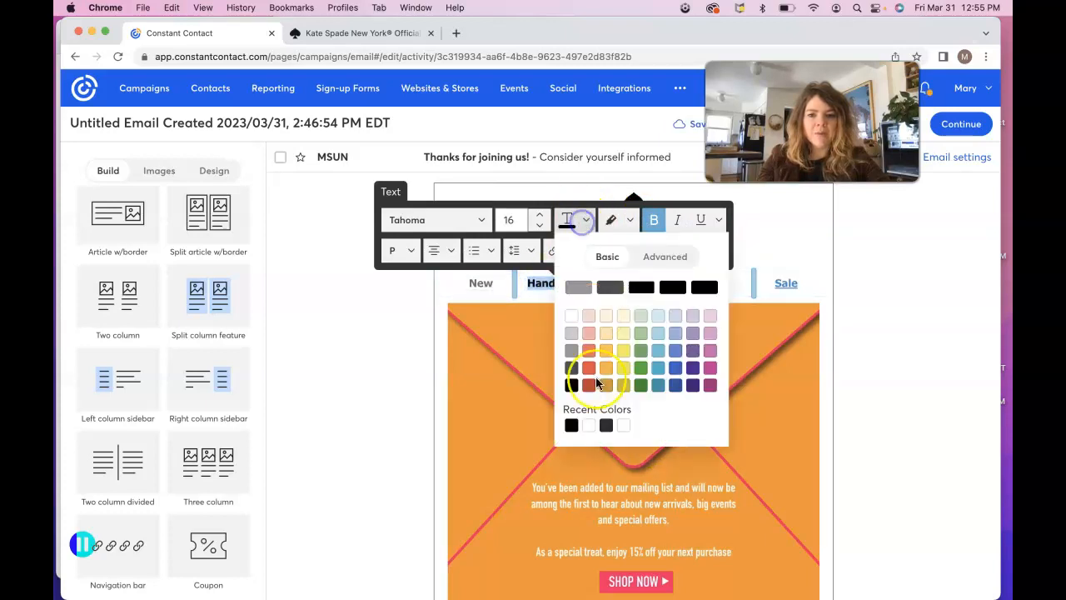
click(574, 421)
click(493, 284)
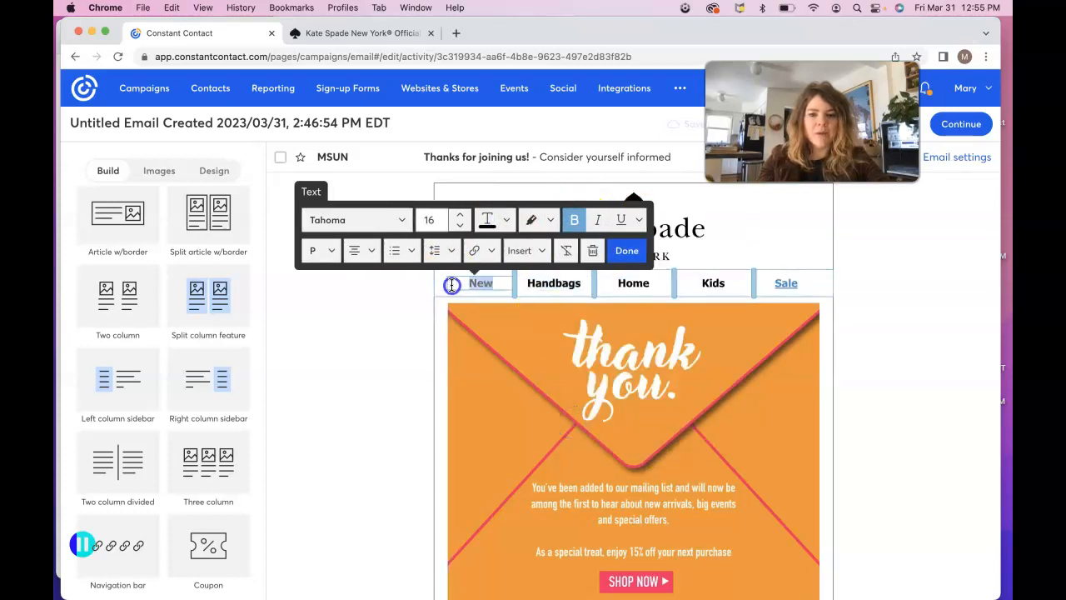
click(508, 219)
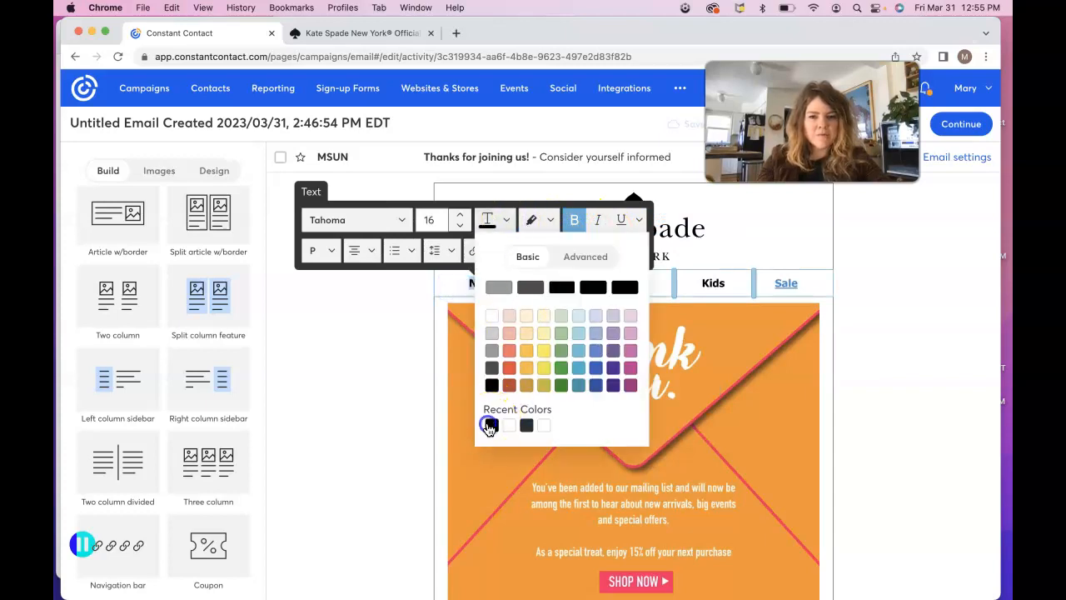
click(492, 424)
click(810, 283)
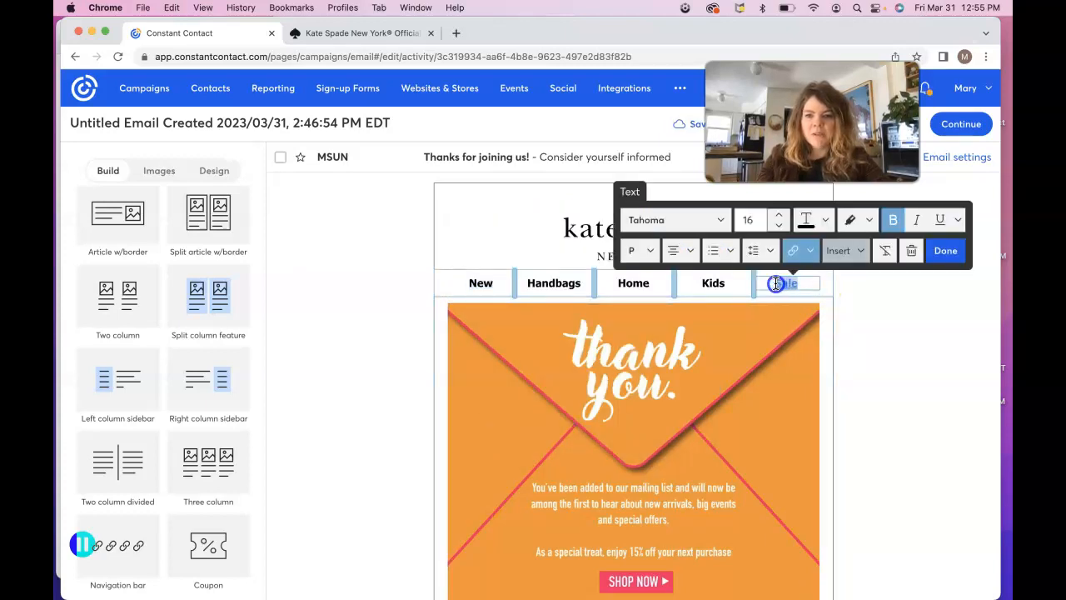
click(825, 219)
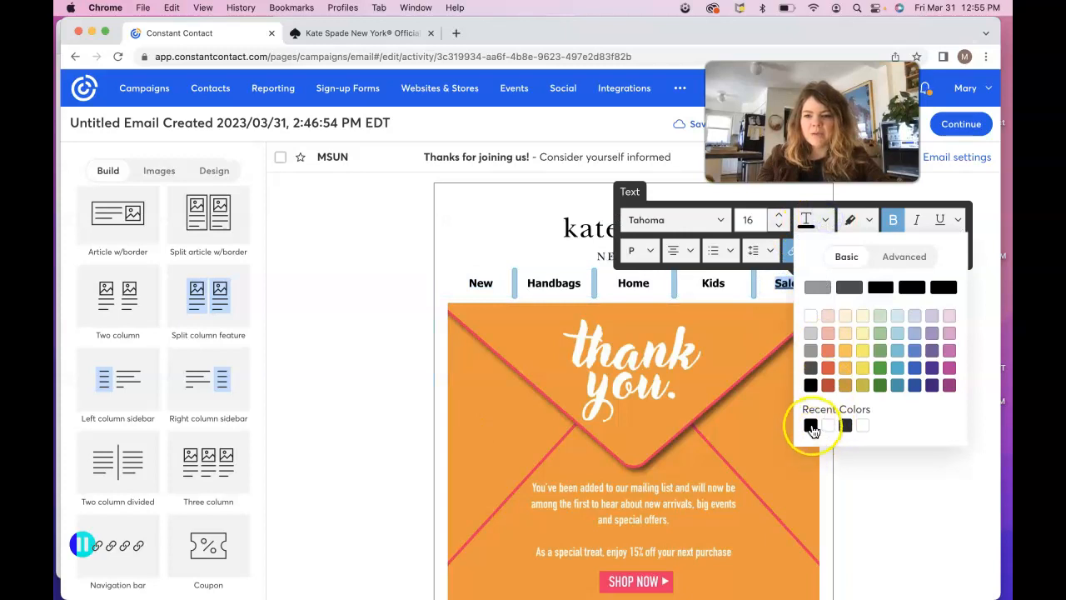
click(812, 427)
click(855, 485)
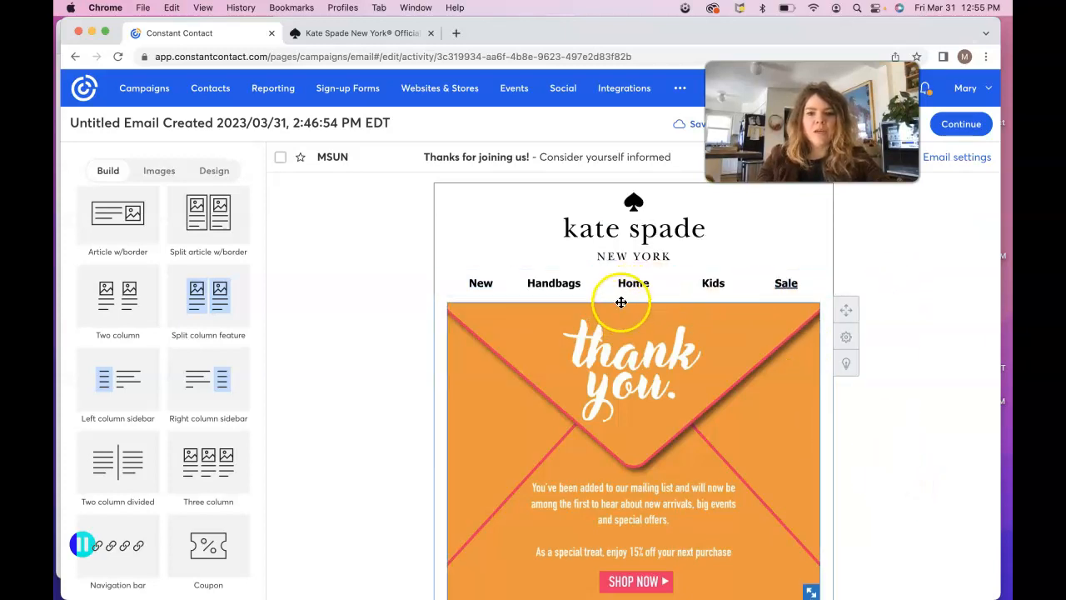
scroll(335, 359, down, 3)
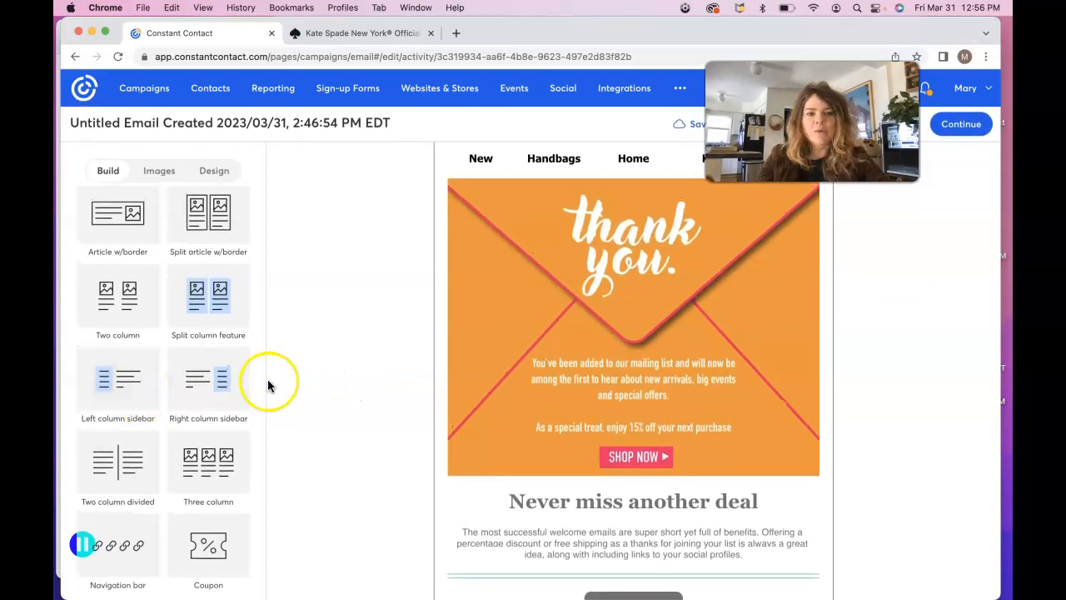
scroll(190, 327, up, 5)
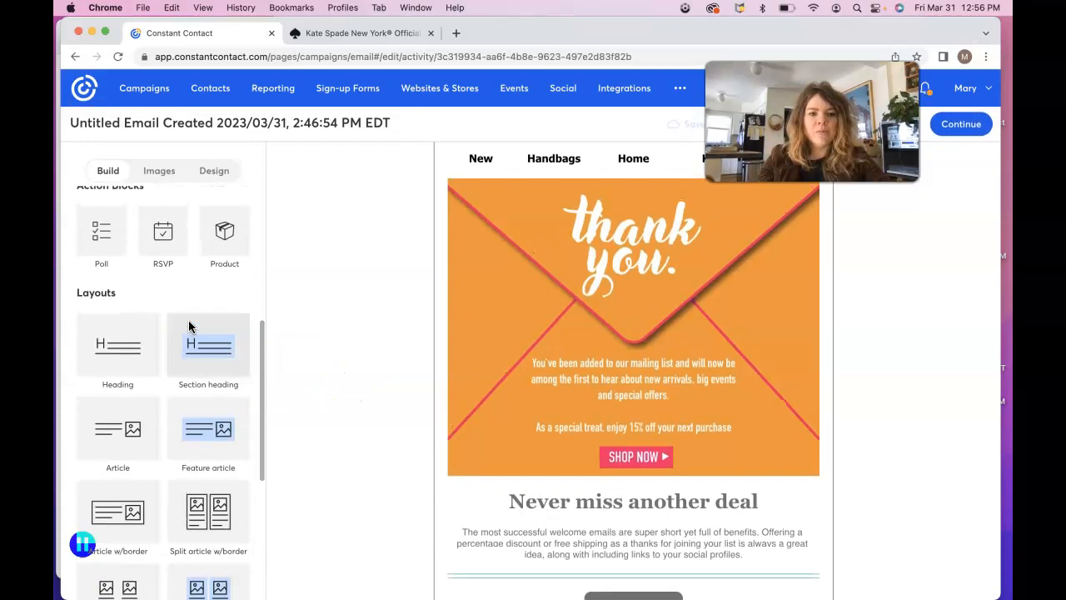
scroll(190, 326, up, 5)
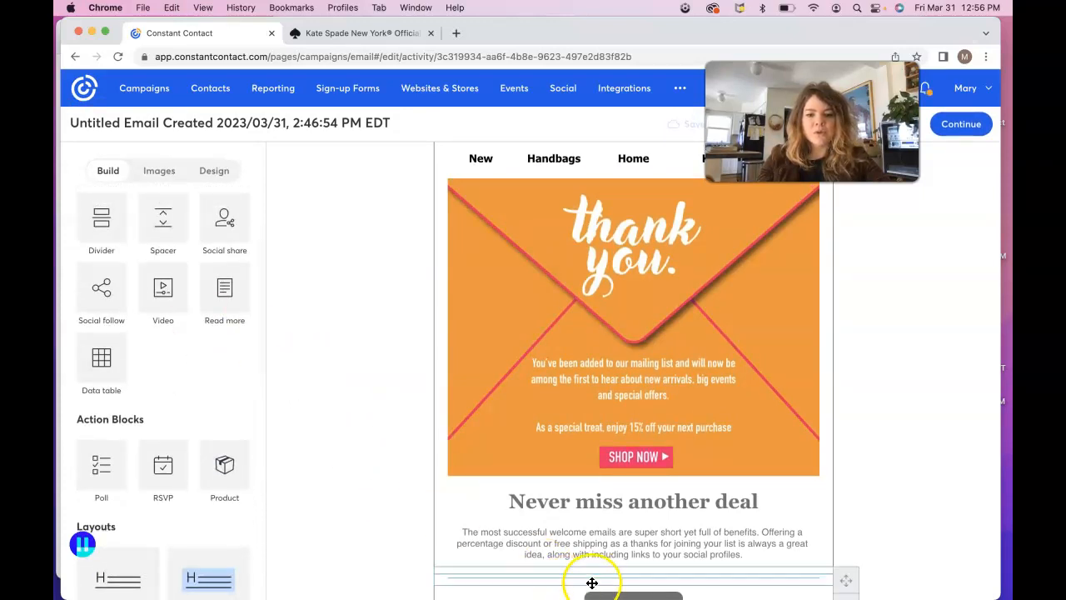